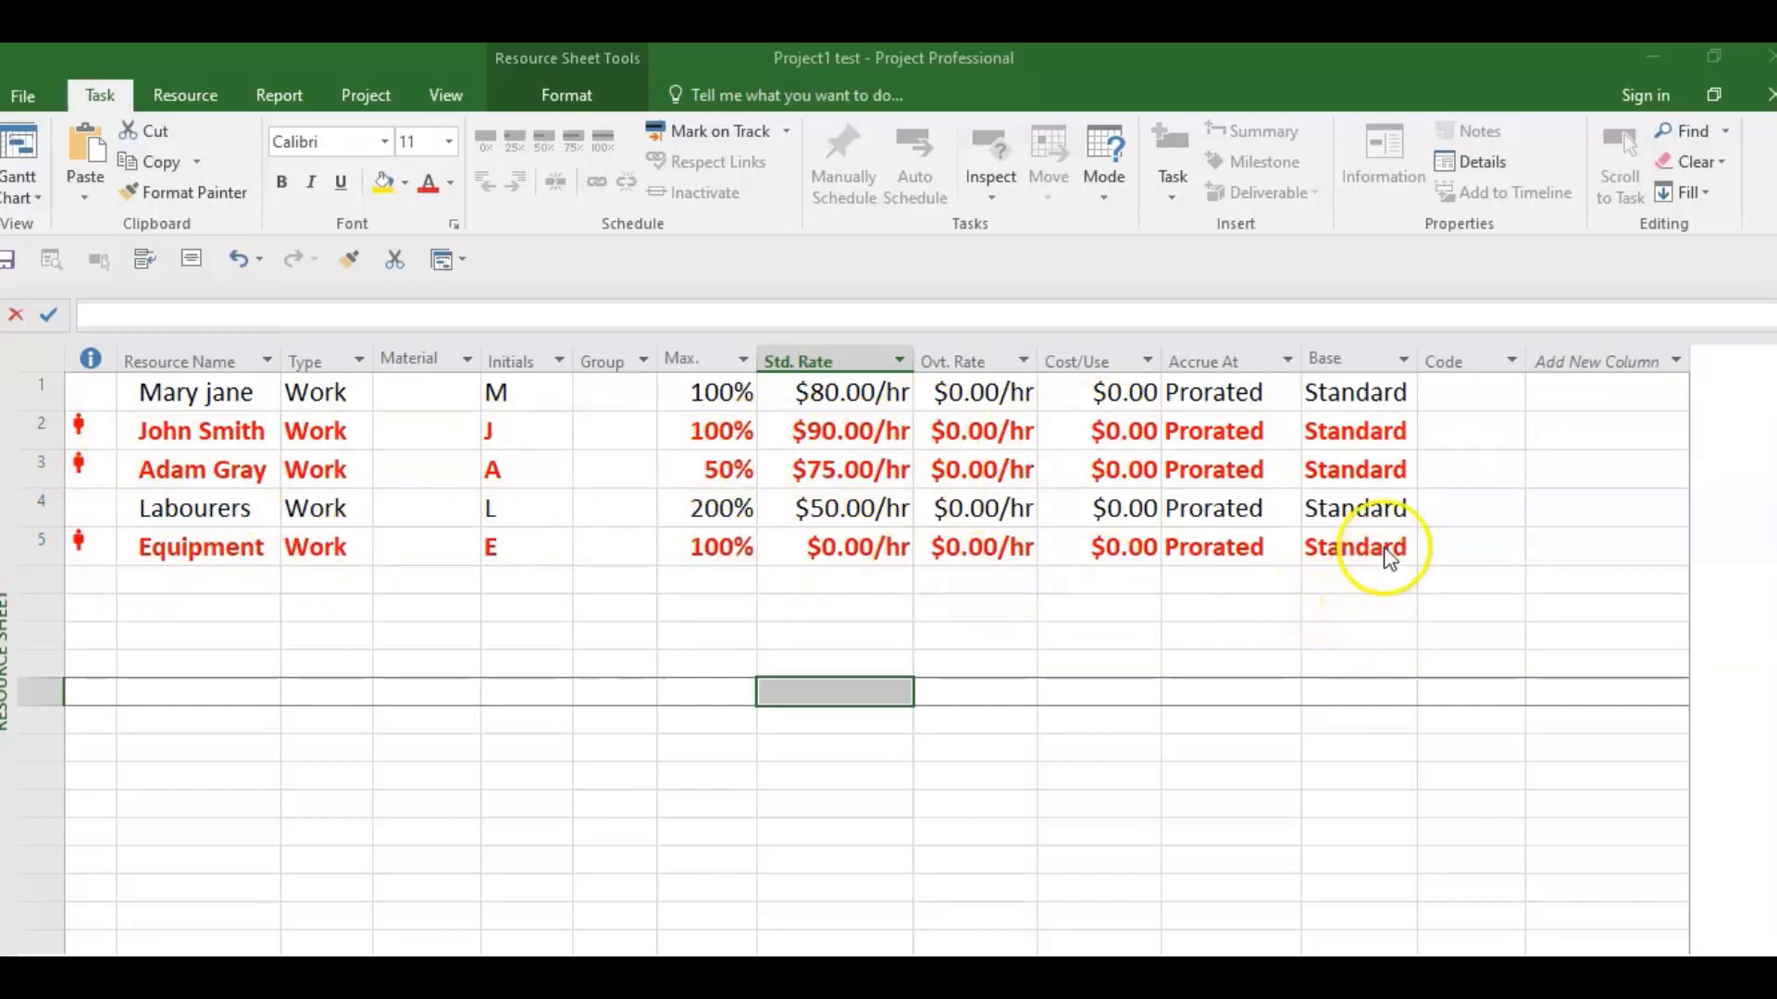
Leave the Resource Sheet for the Gantt Chart view, where tasks 1.1, 1.2, 1.3 and 2.1 show overallocation flags.
left_click(81, 433)
mouse_move(77, 437)
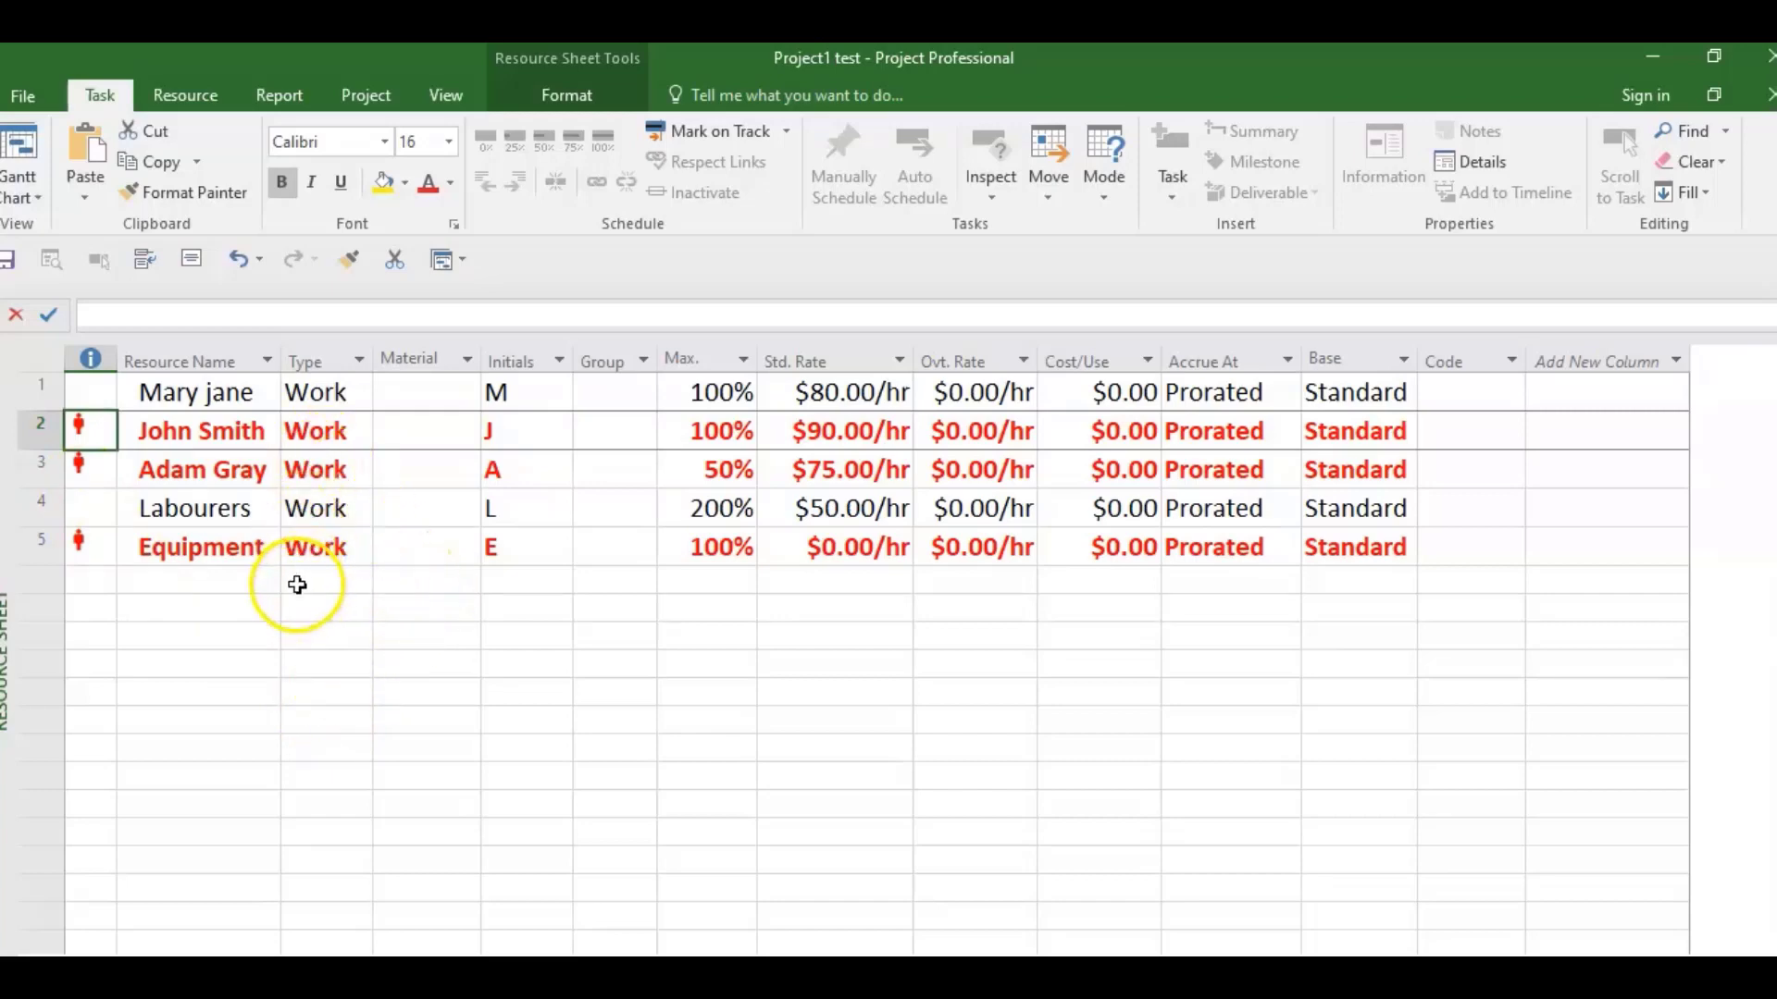
left_click(30, 205)
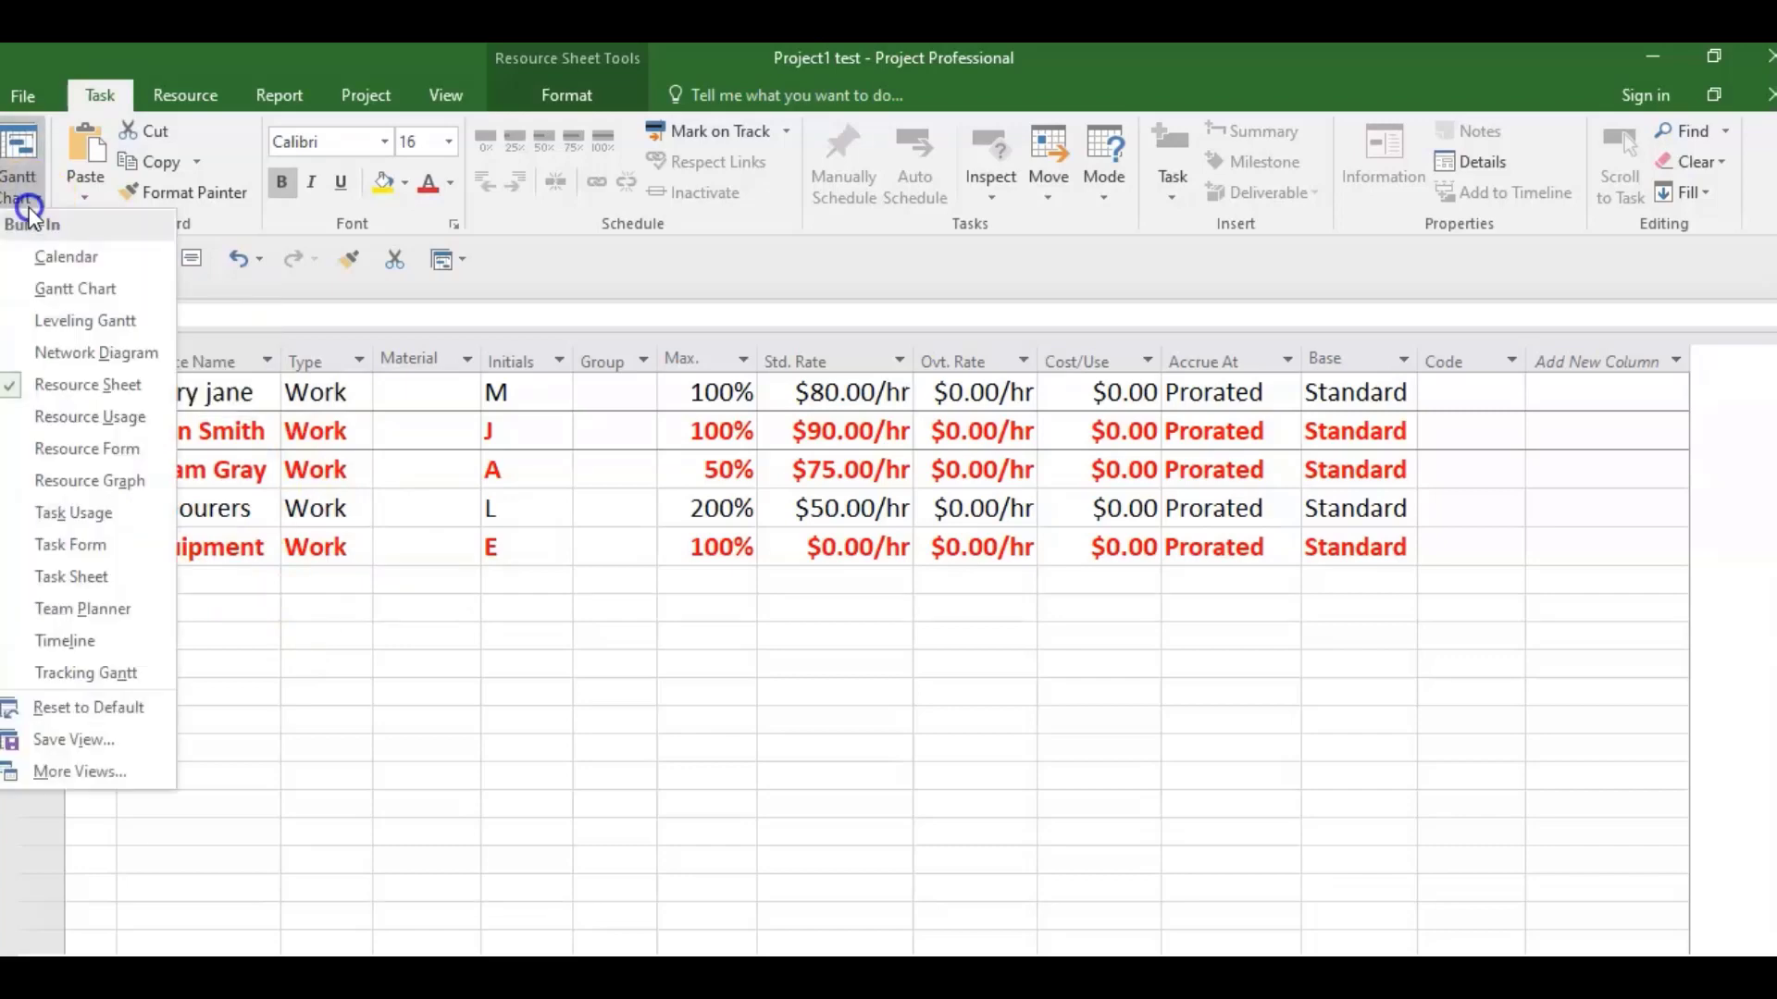
left_click(87, 289)
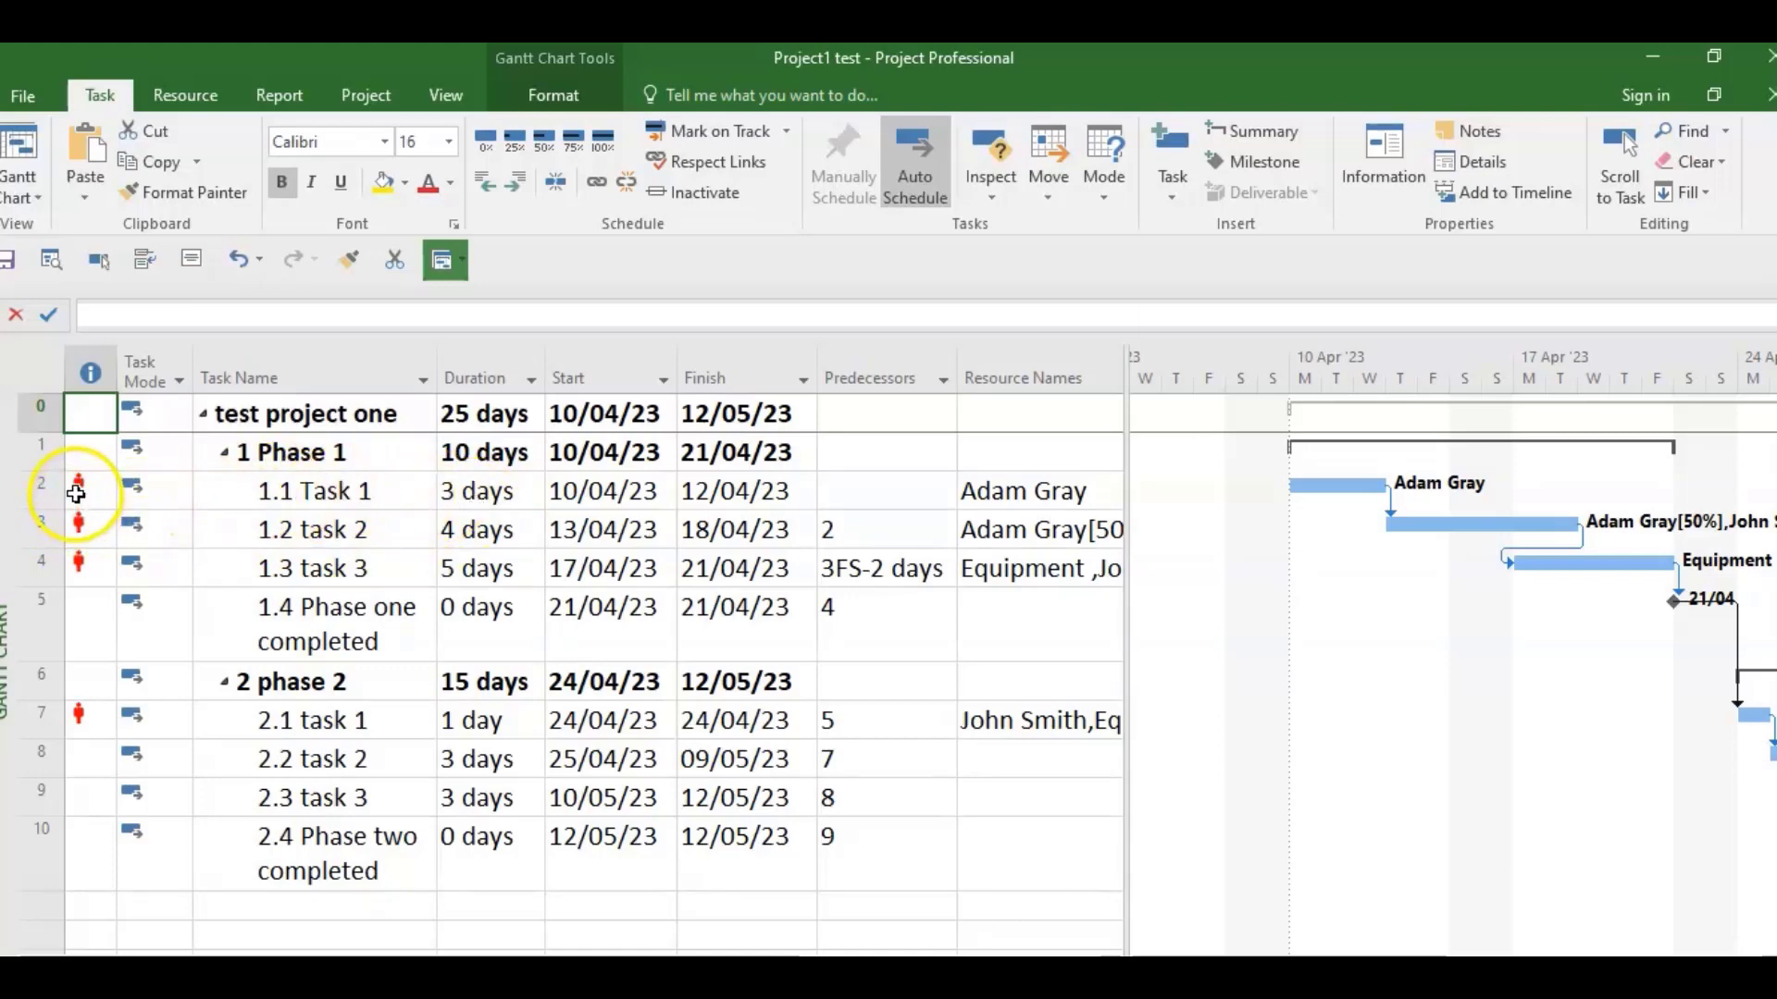
mouse_move(76, 492)
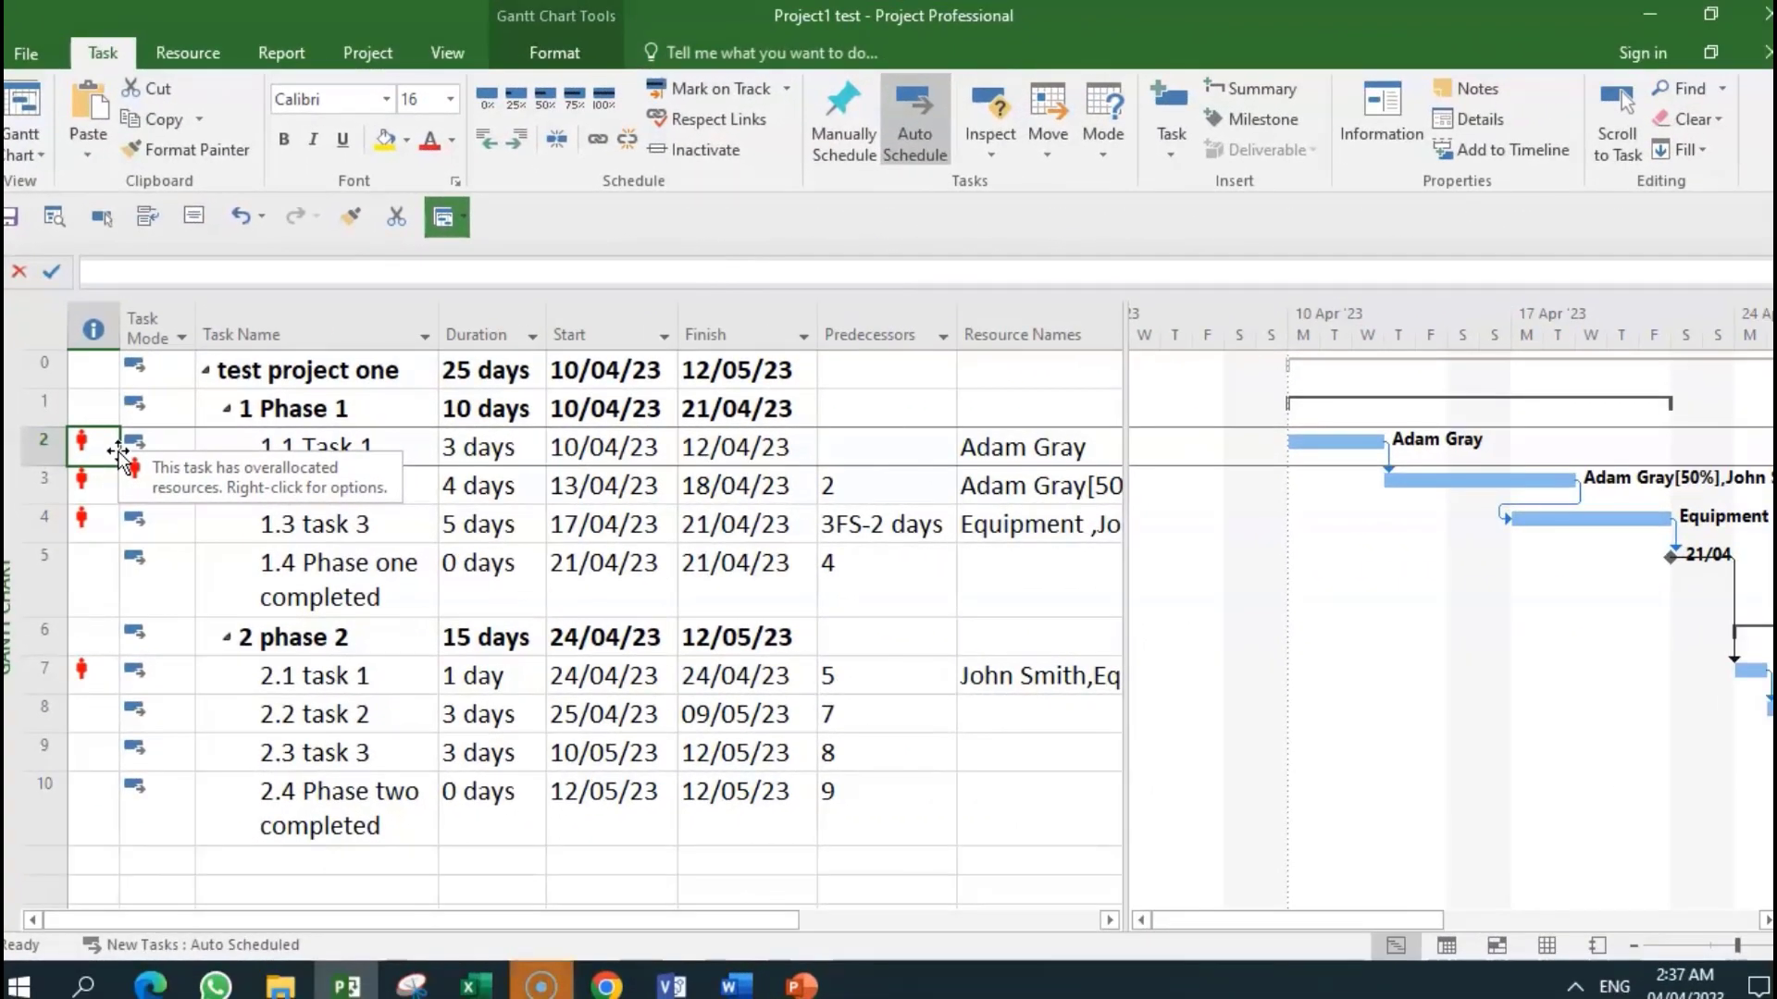
Open Task 1's overallocation in the Task Inspector, showing its resource at 100% against a 50% maximum.
left_click(114, 494)
right_click(116, 447)
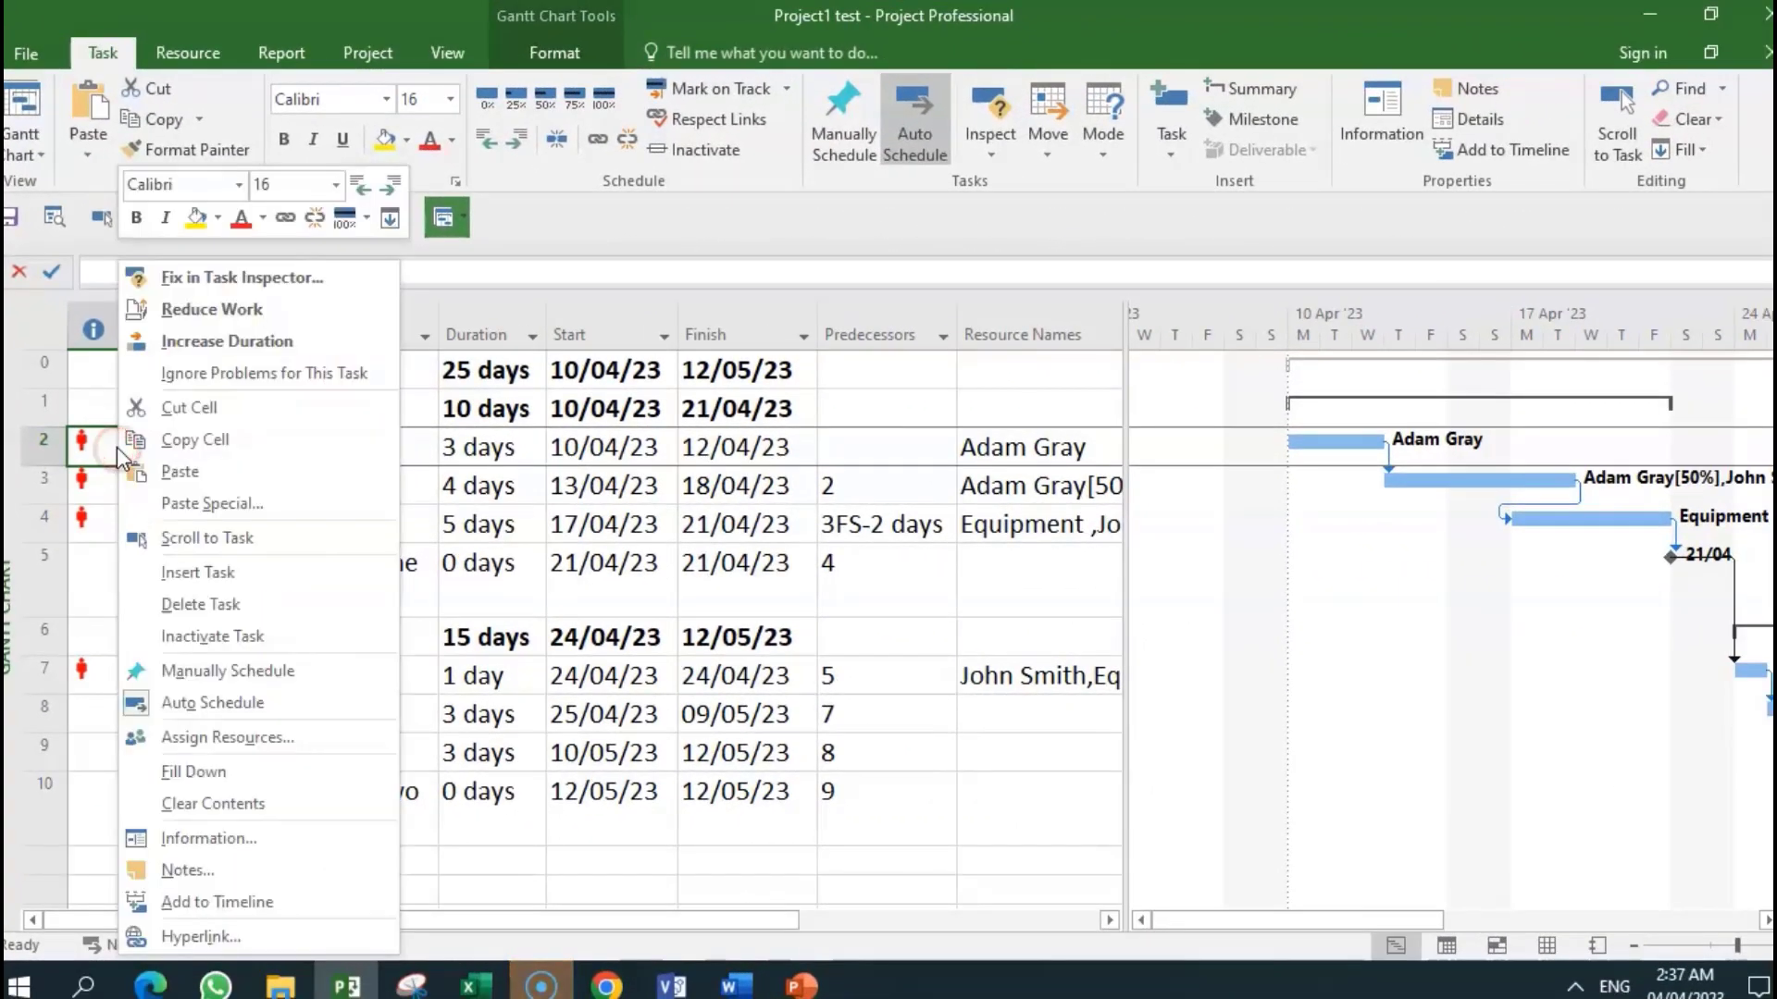
left_click(220, 281)
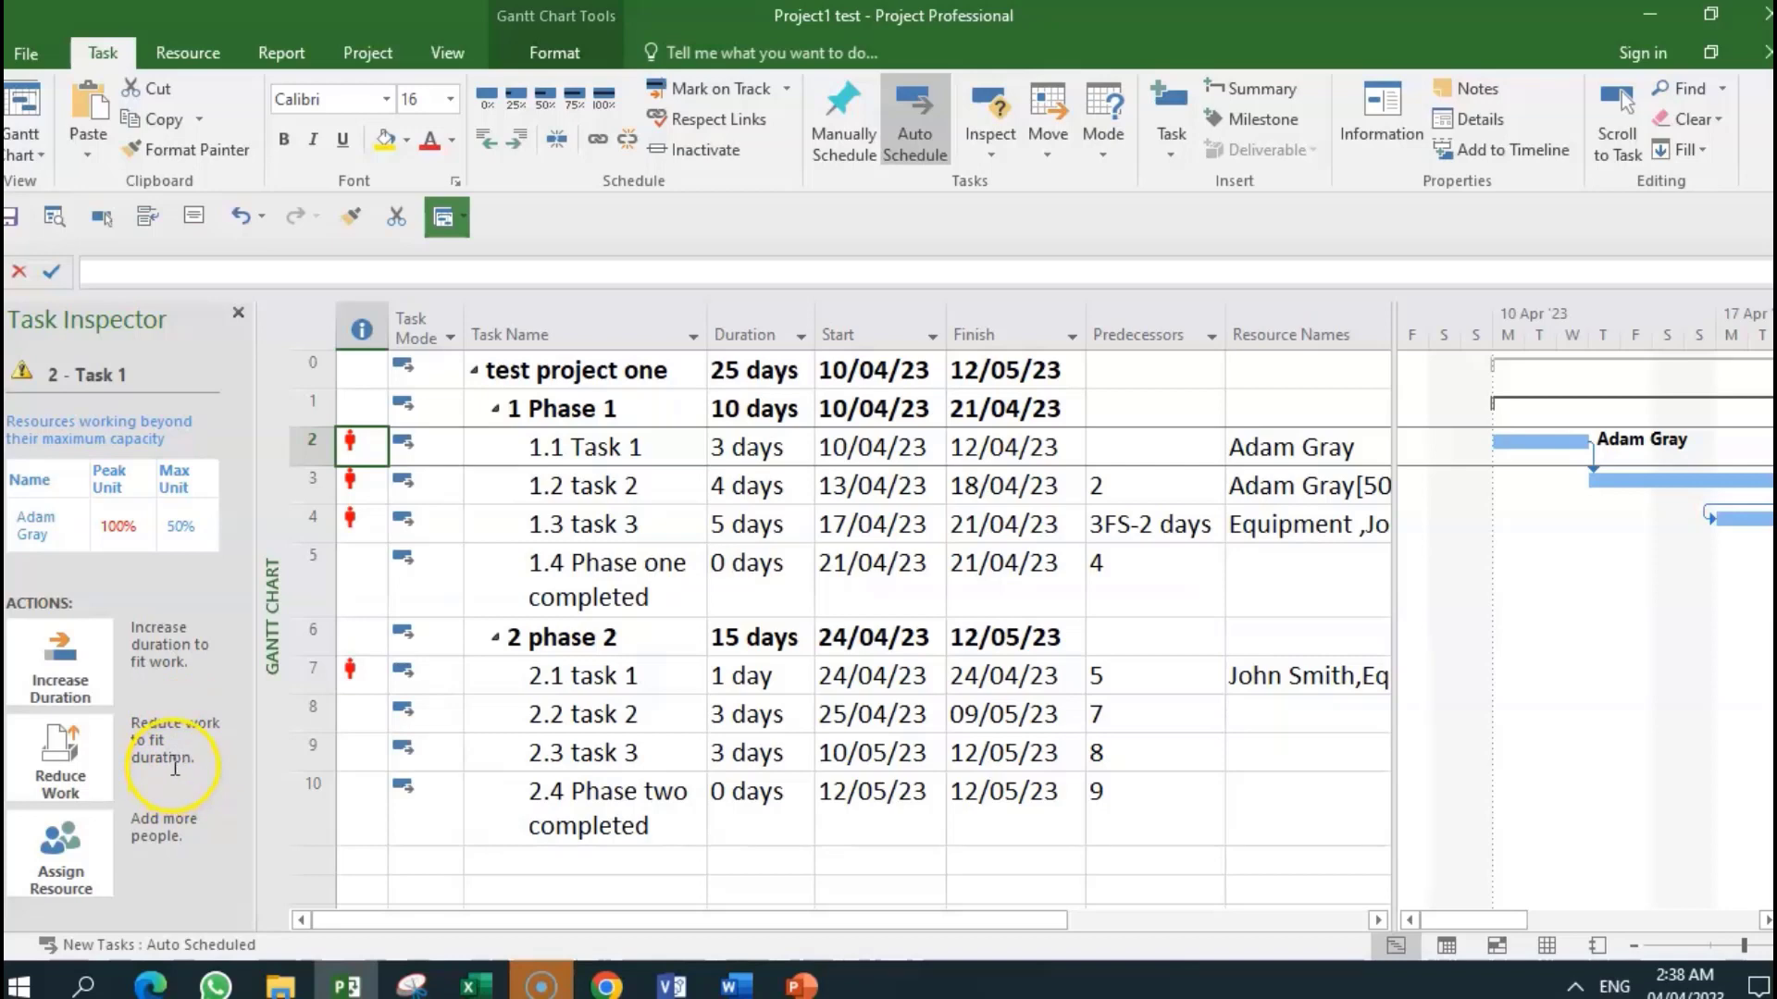
scroll(175, 767, "down", 1)
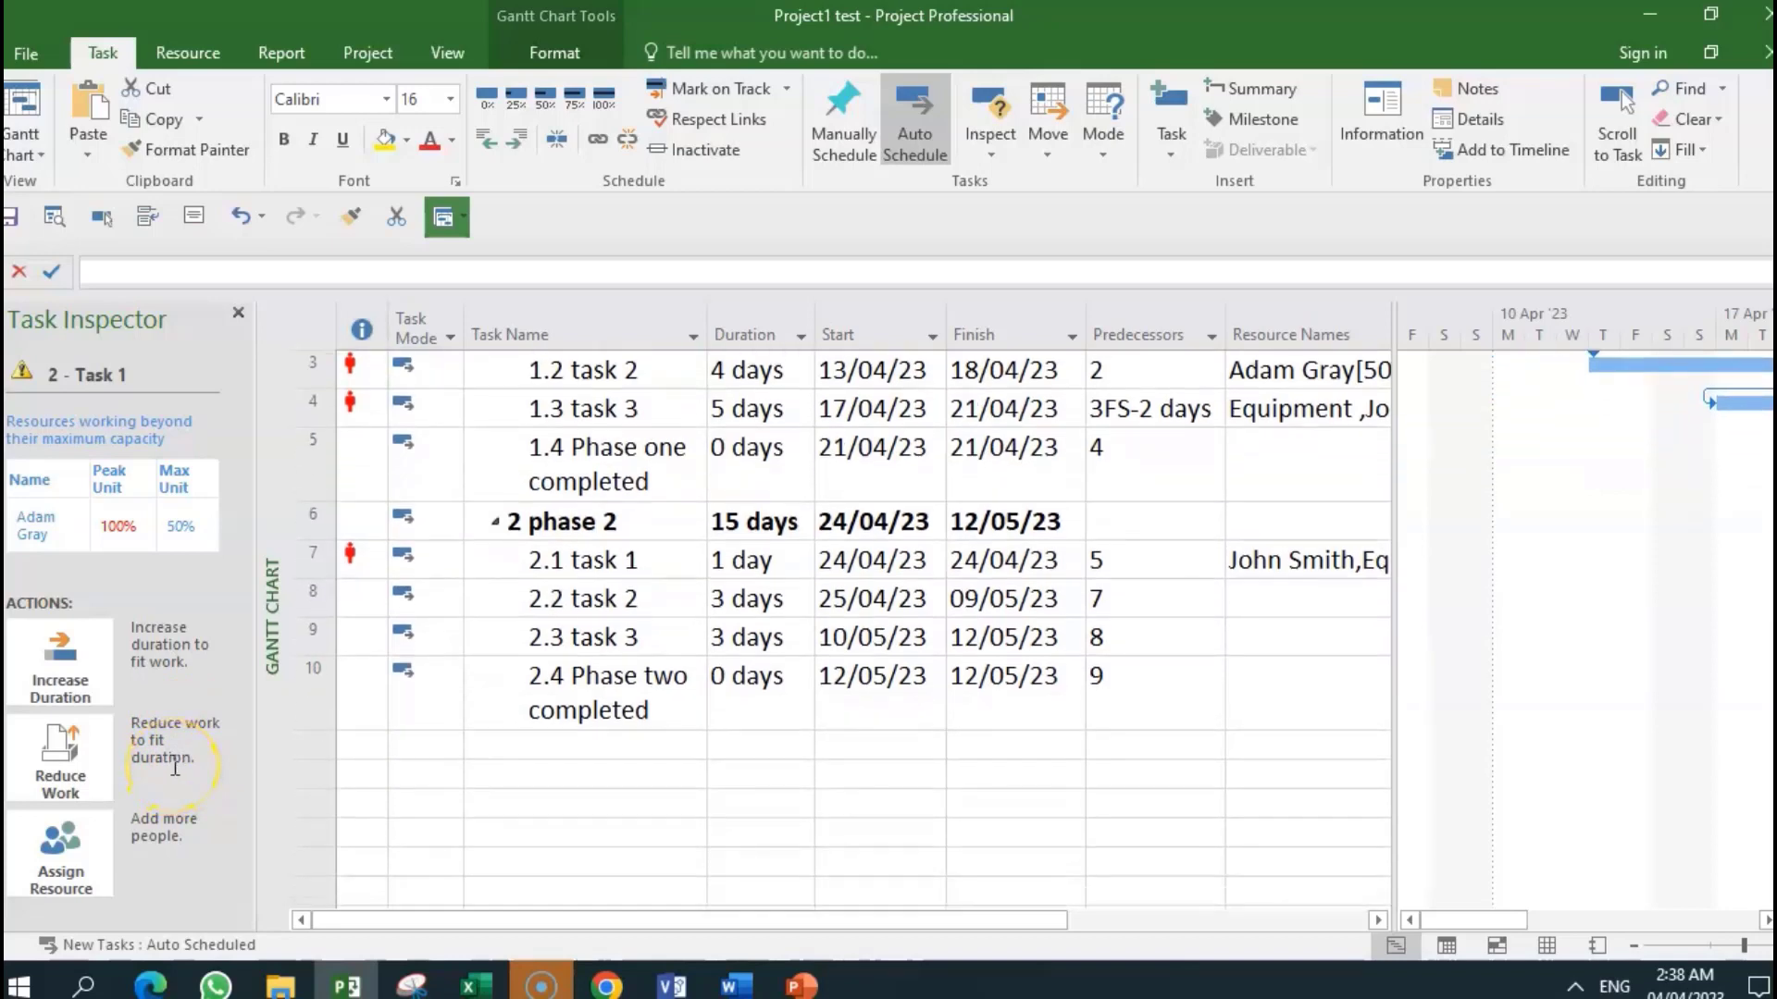
scroll(175, 767, "up", 1)
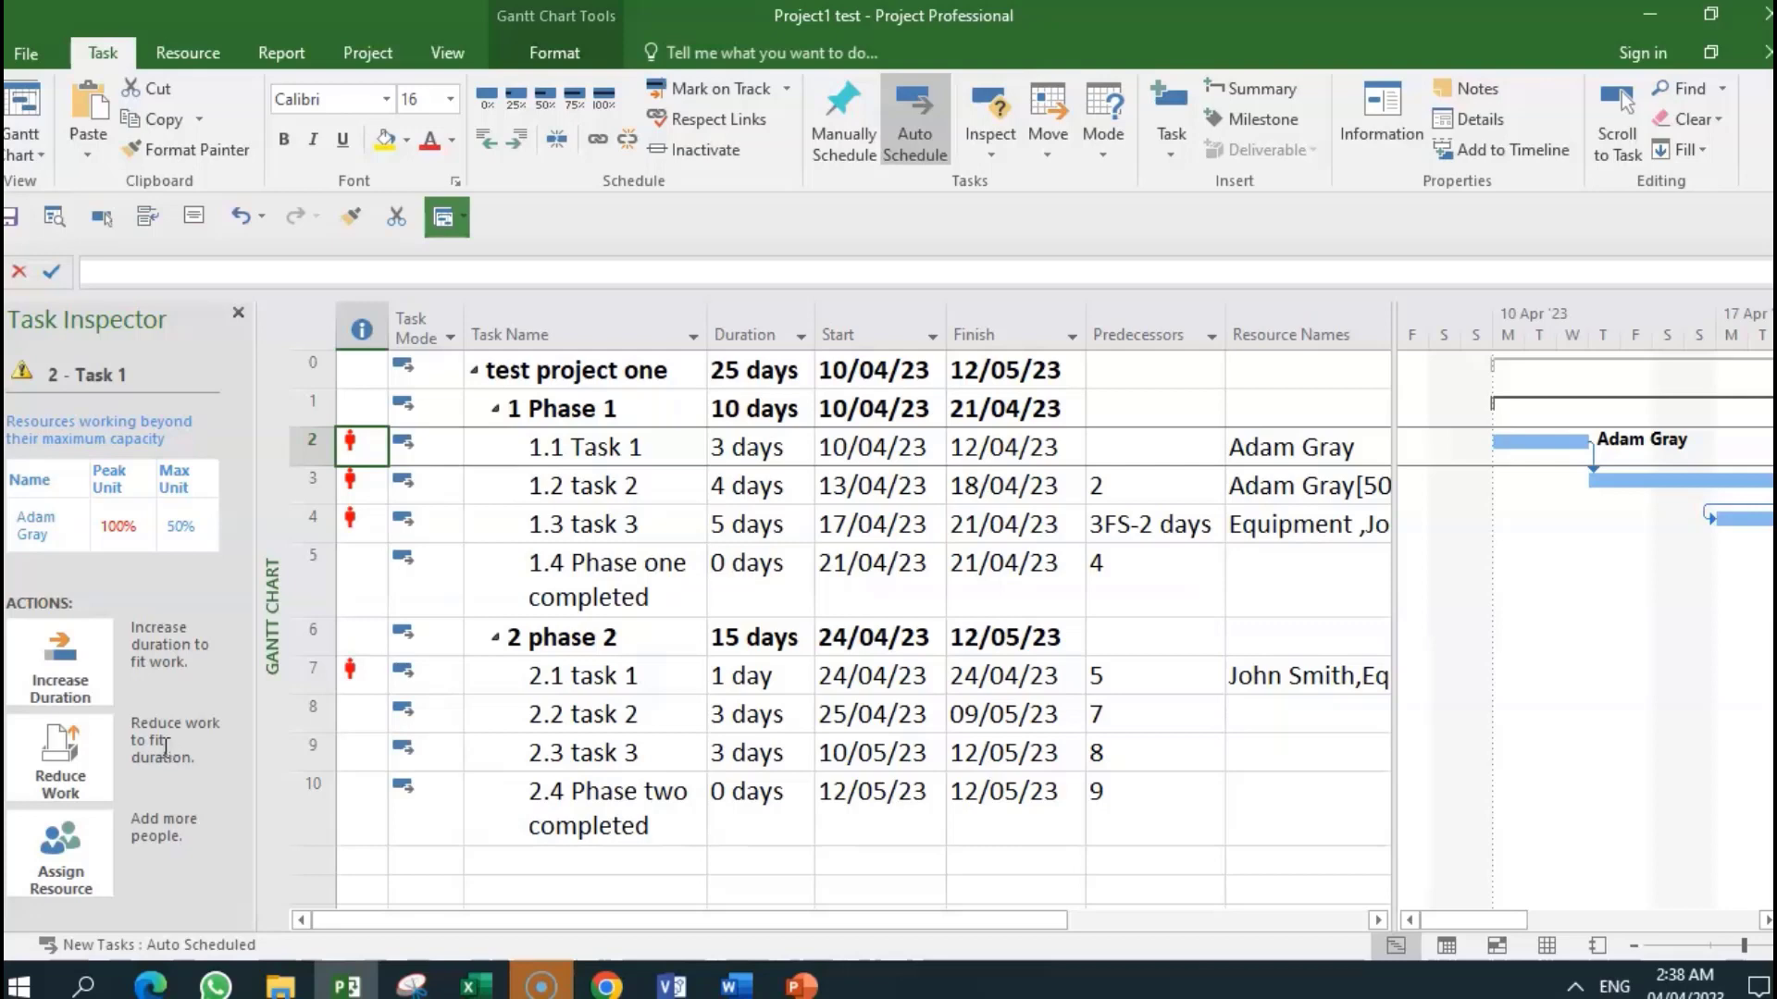
scroll(160, 768, "down", 2)
left_click(167, 826)
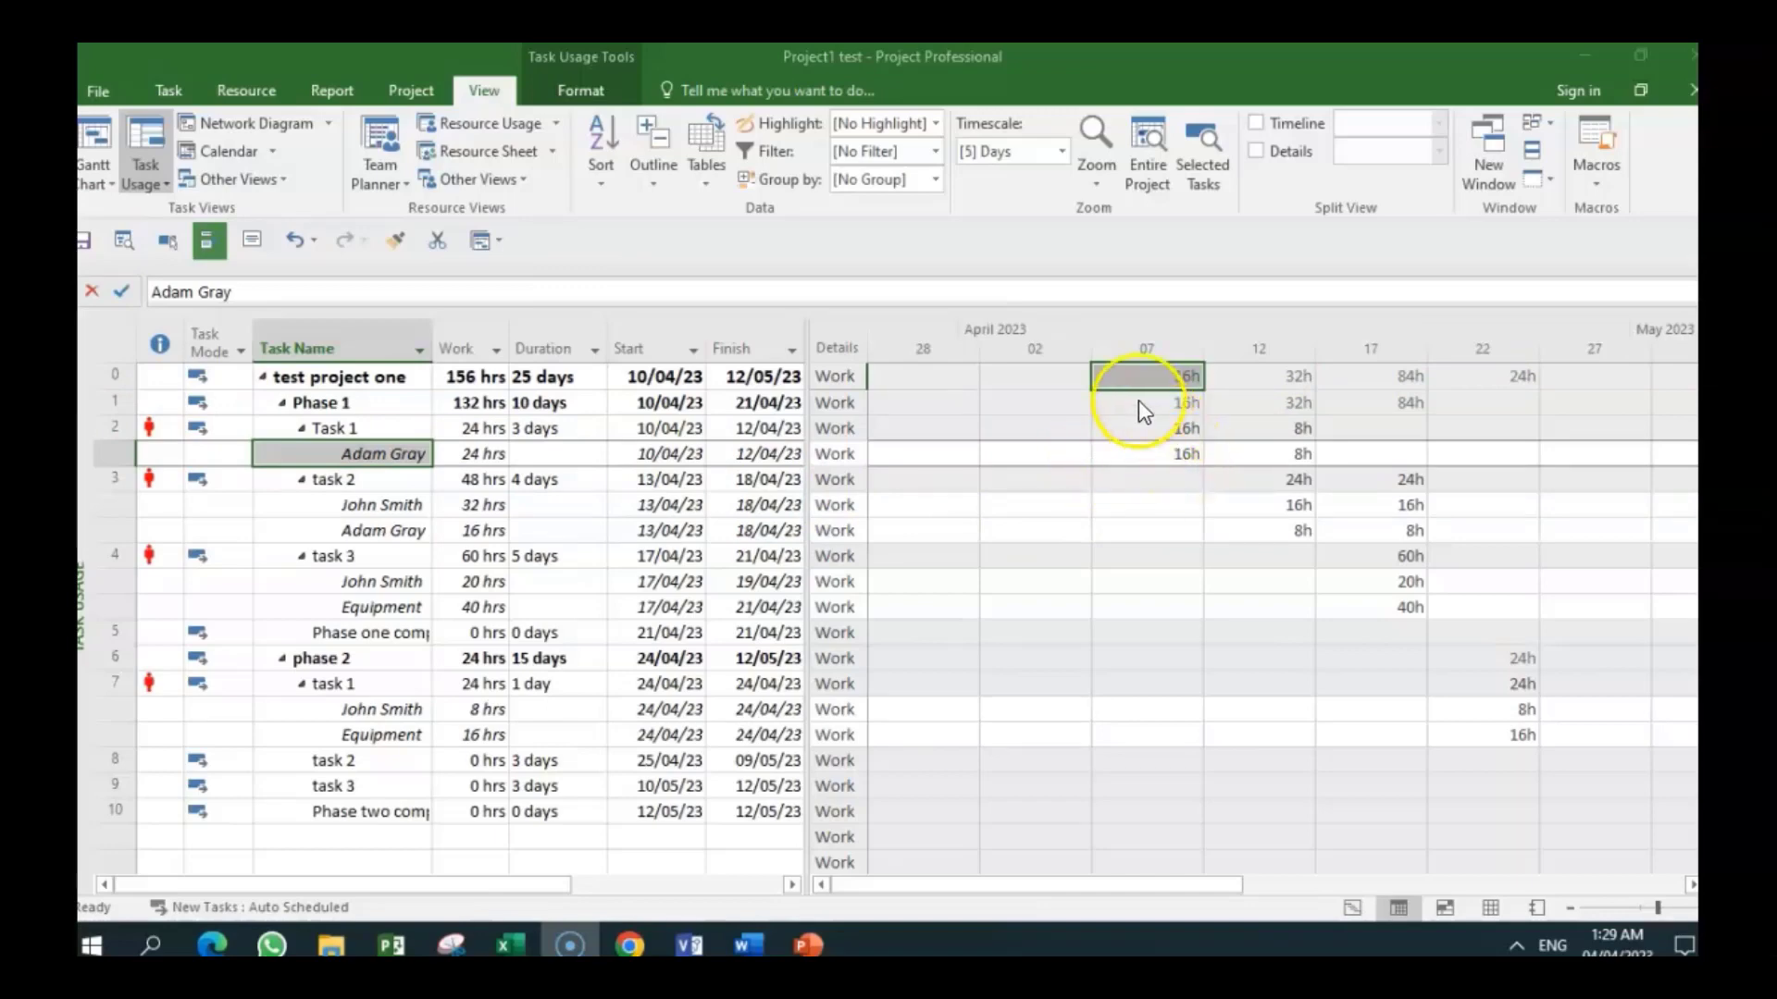
Set the Task Usage timescale to Days and bring 10–12 April into view, showing Task 1's 8h daily work.
left_click(1062, 151)
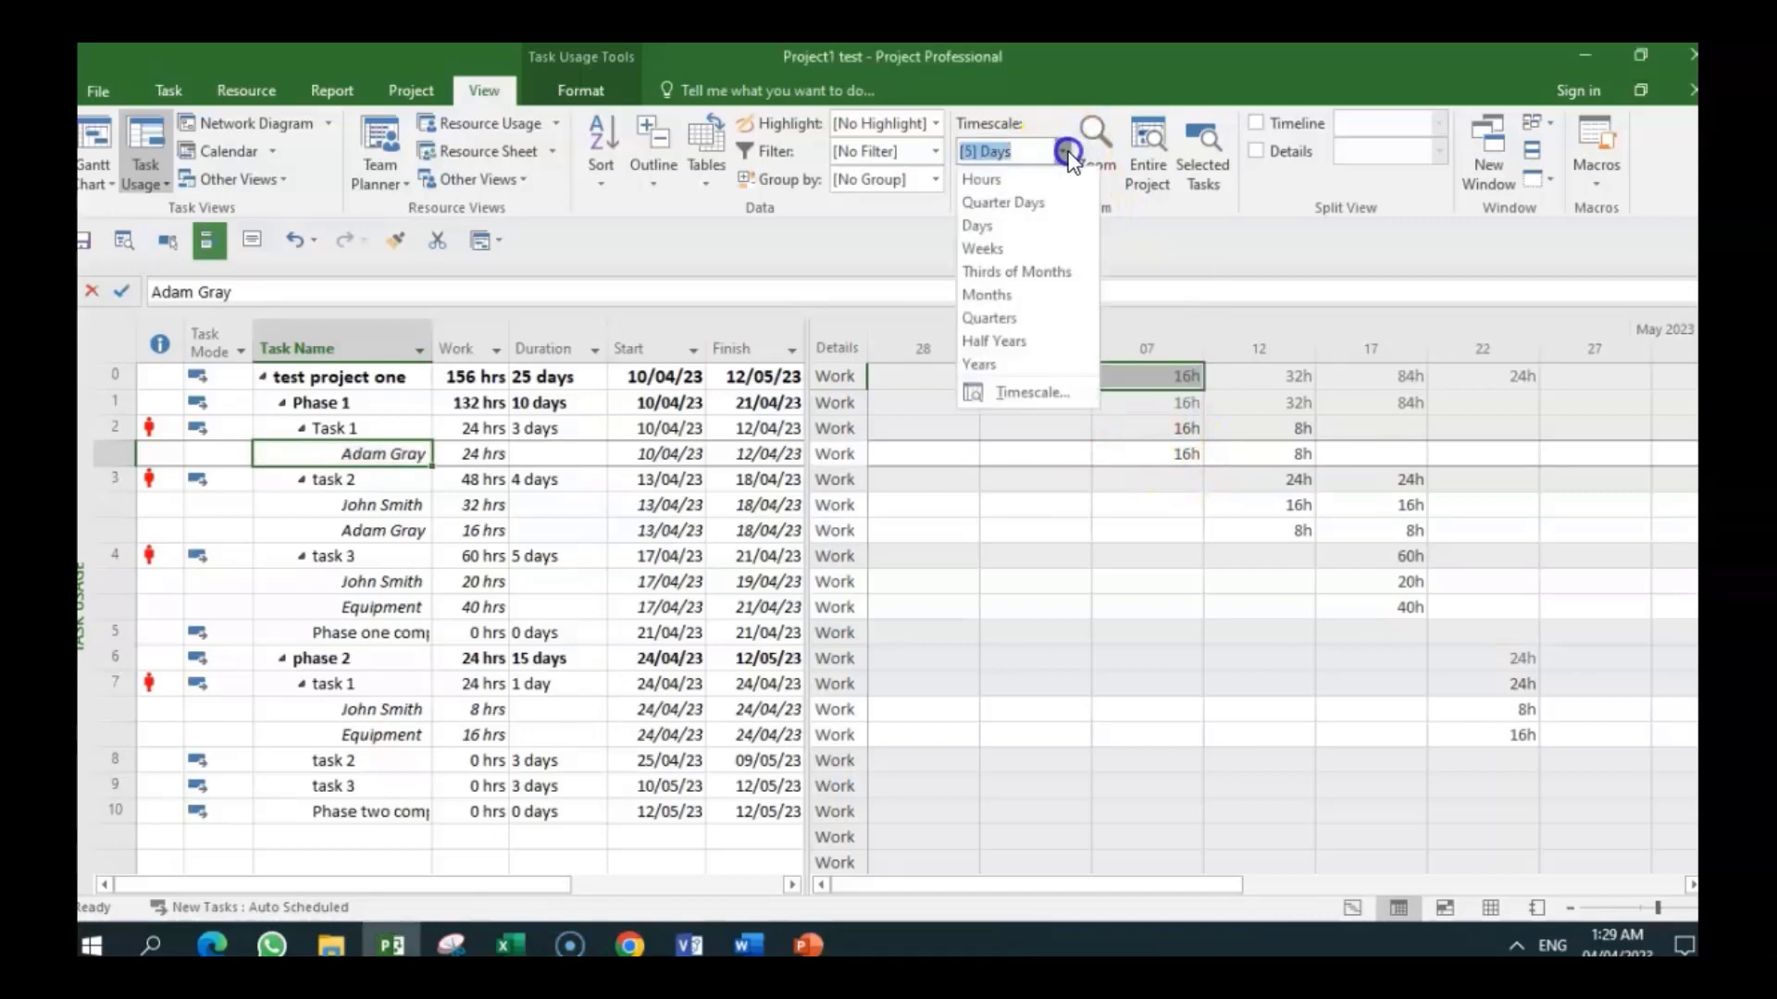
left_click(1014, 233)
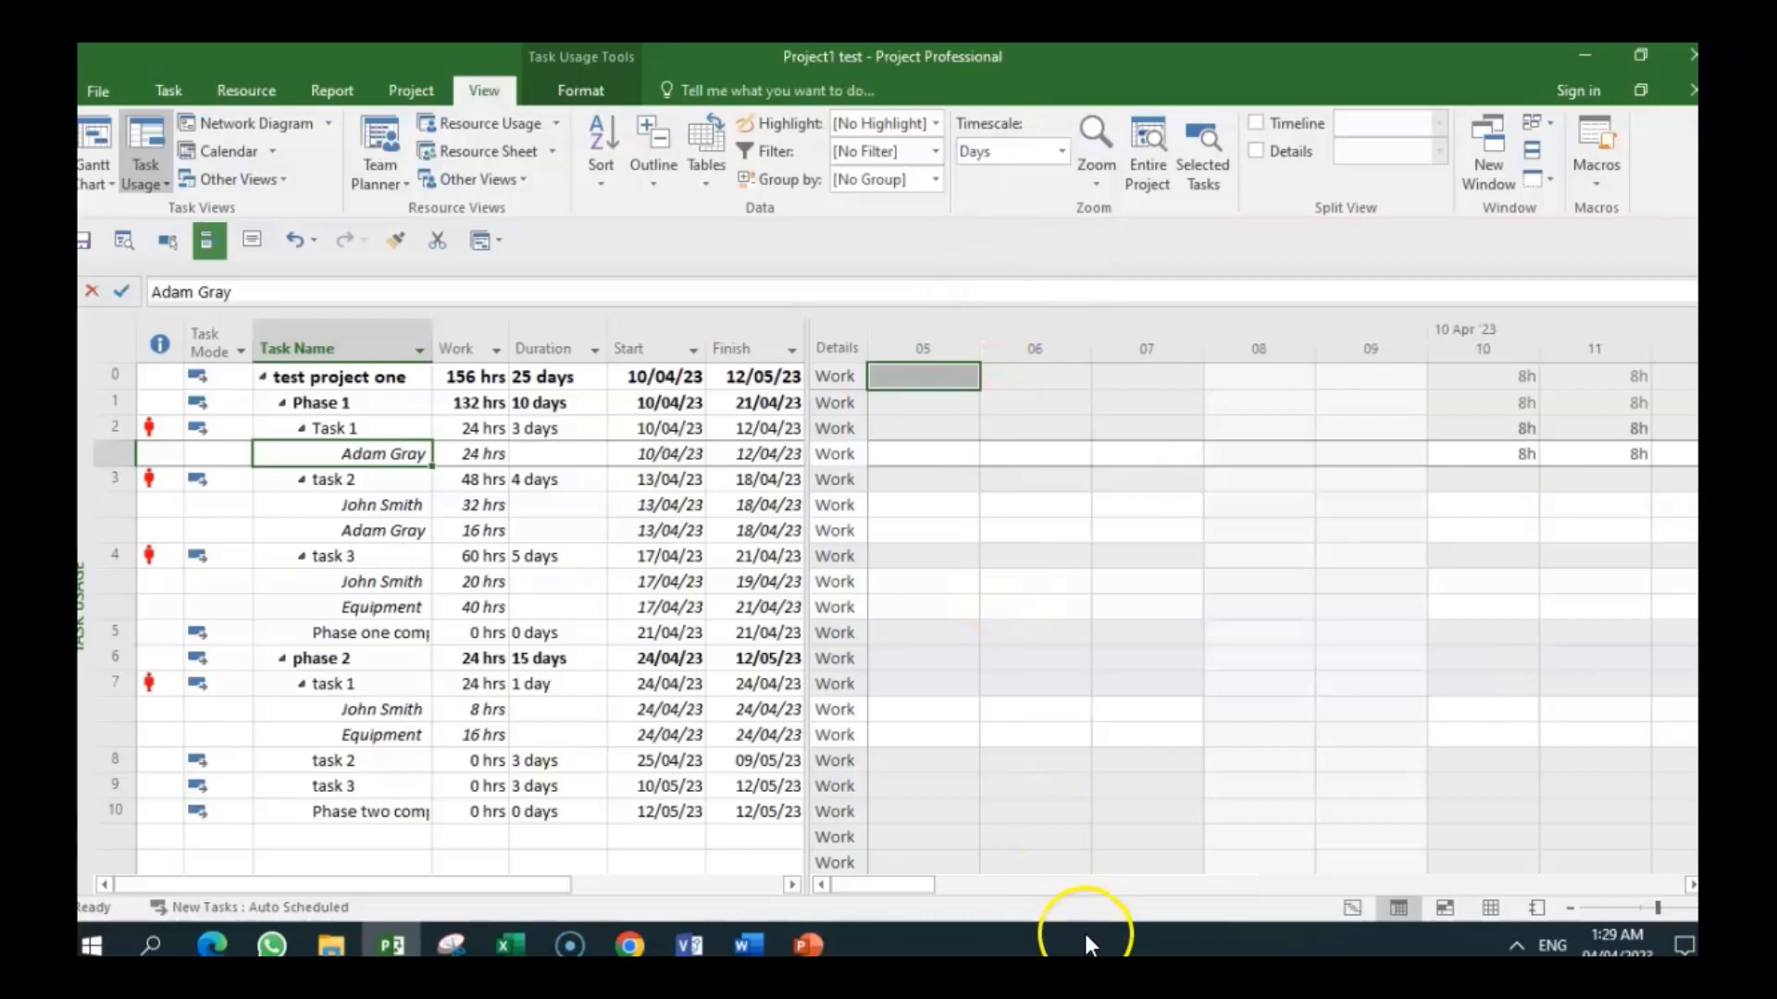
left_click_drag(926, 882, 958, 888)
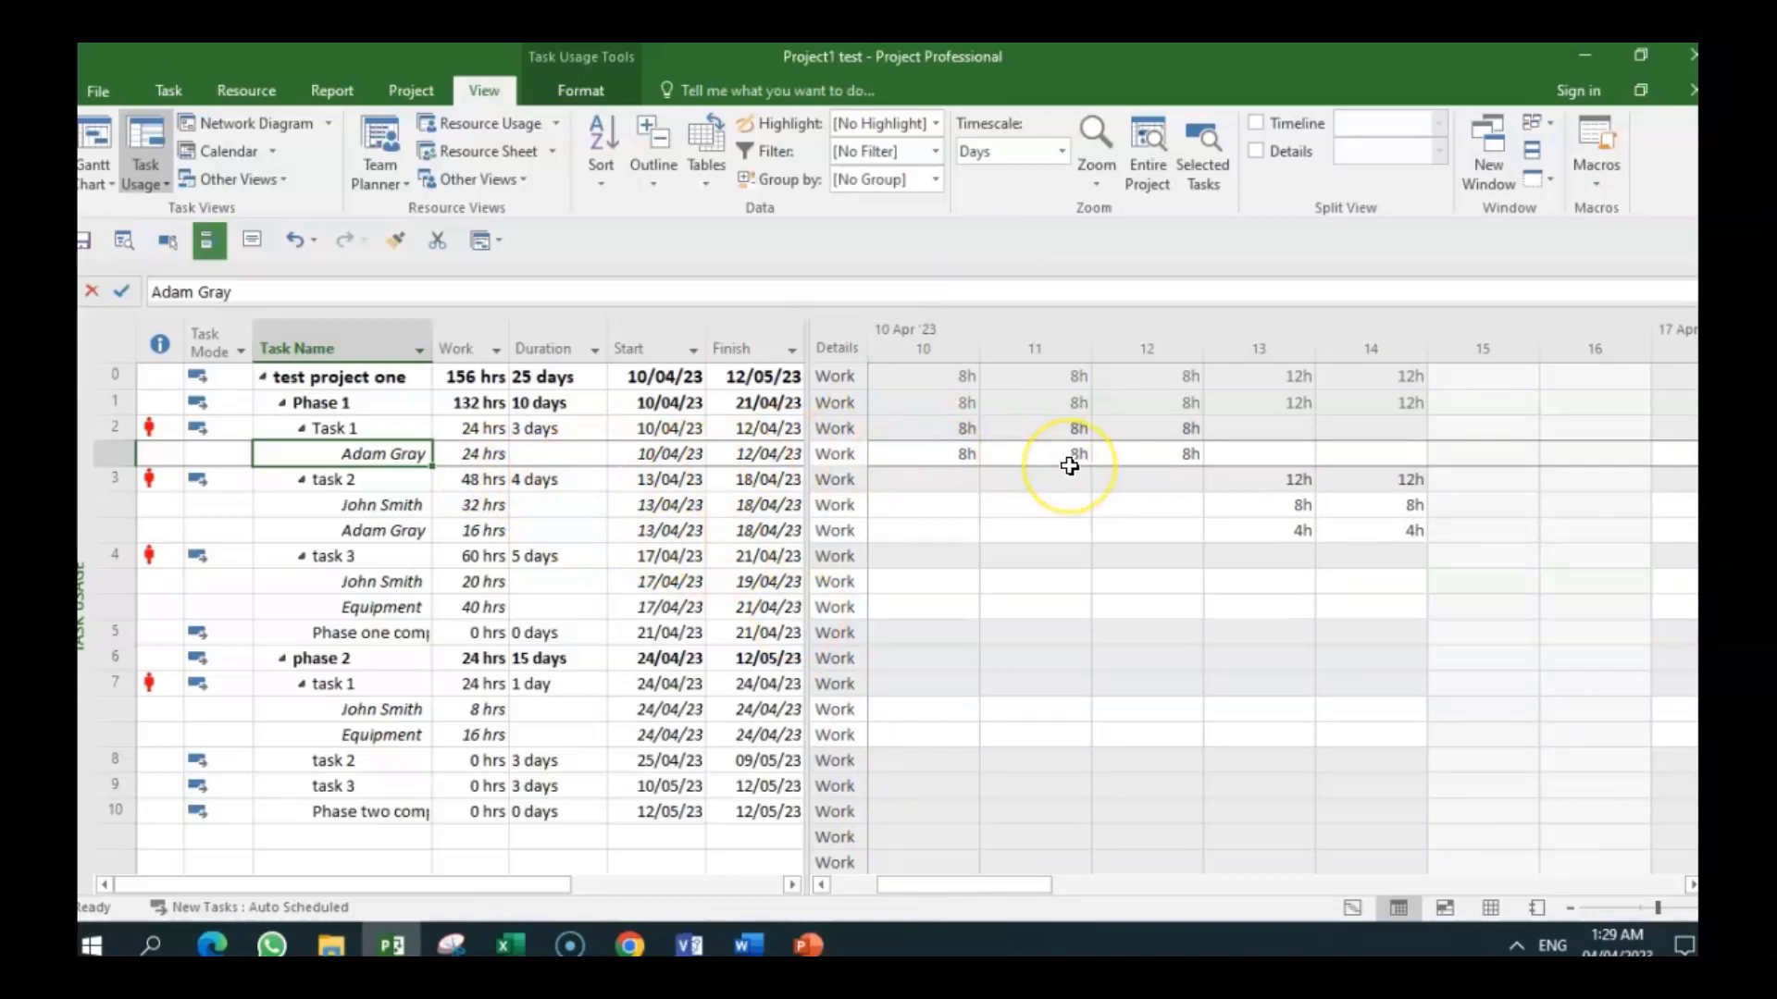
left_click(1154, 463)
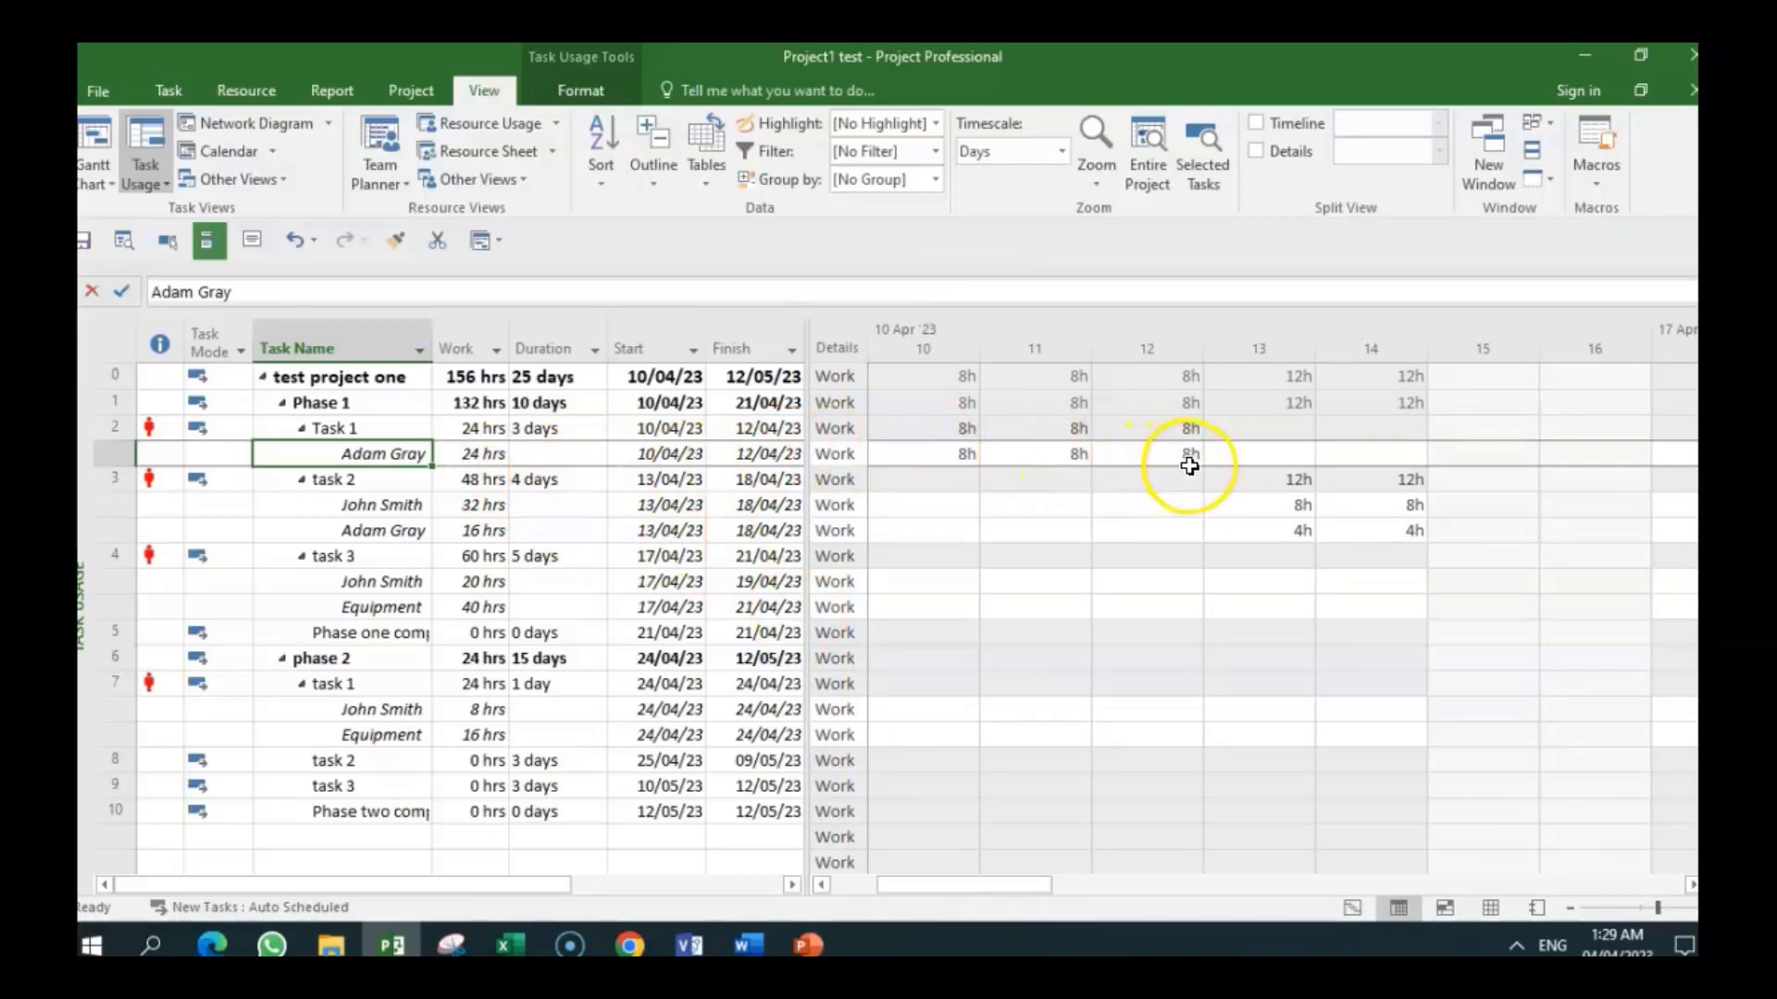
left_click(1136, 463)
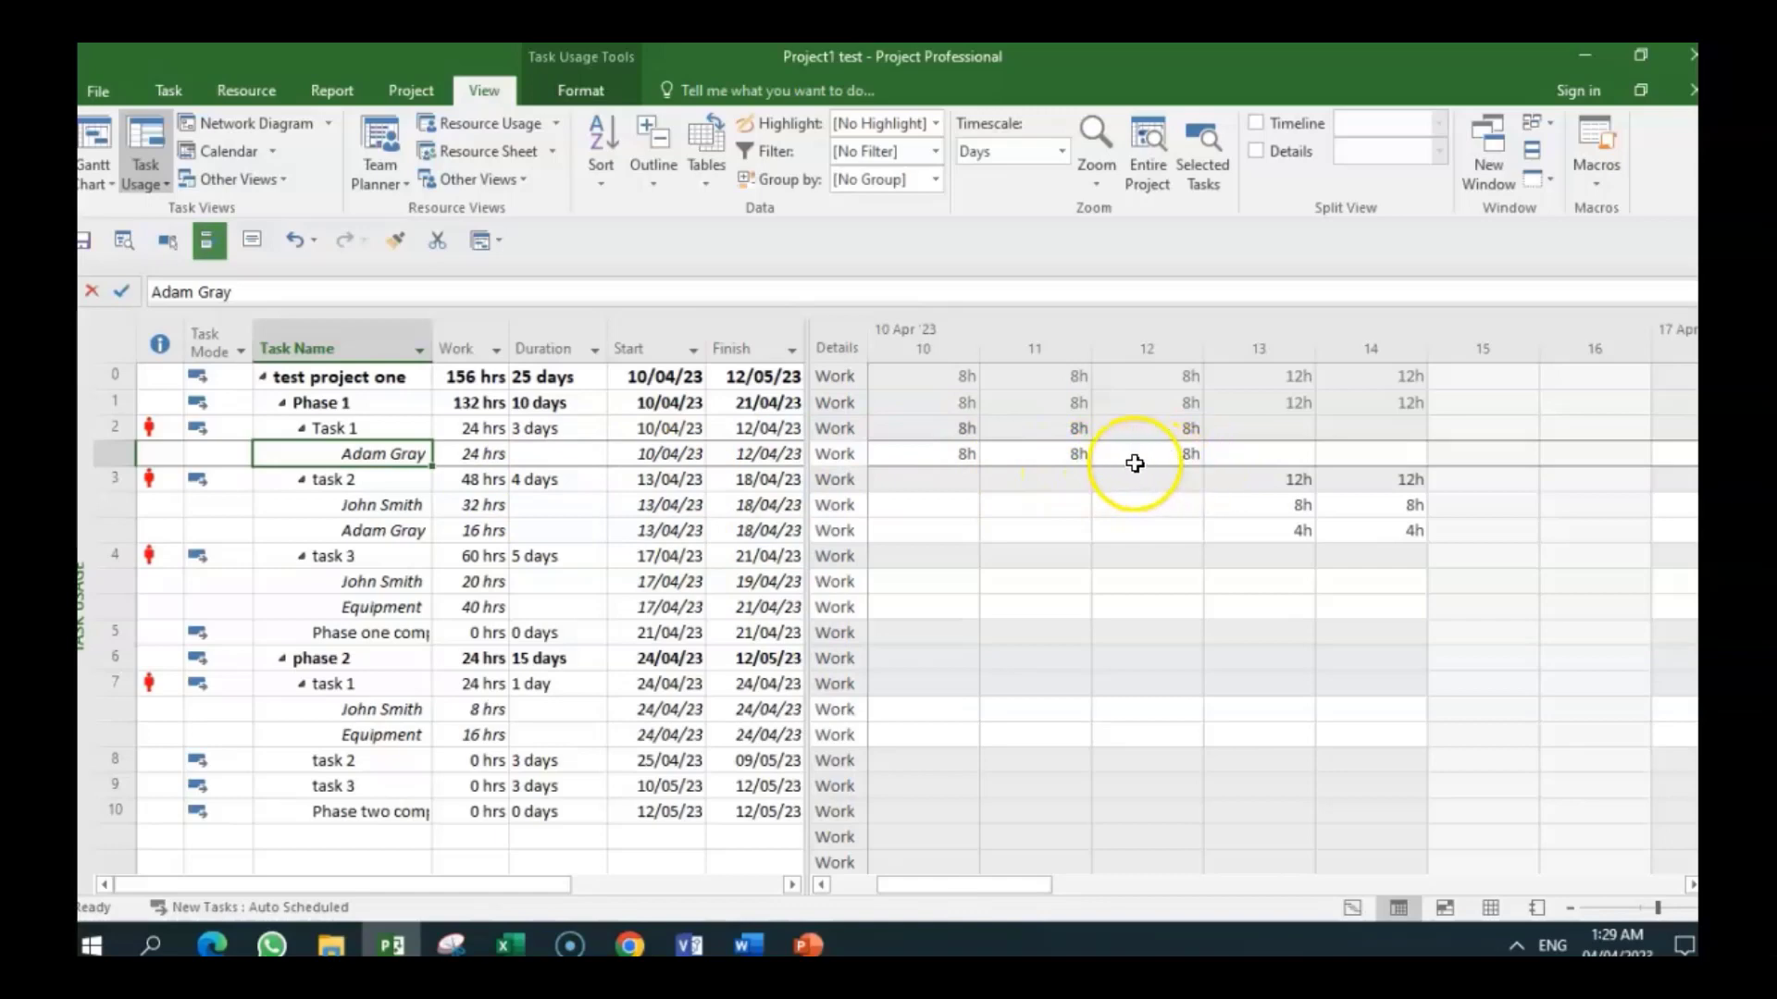
Change Task 1's assigned work on 10 April from 8h to 4h.
left_click(964, 456)
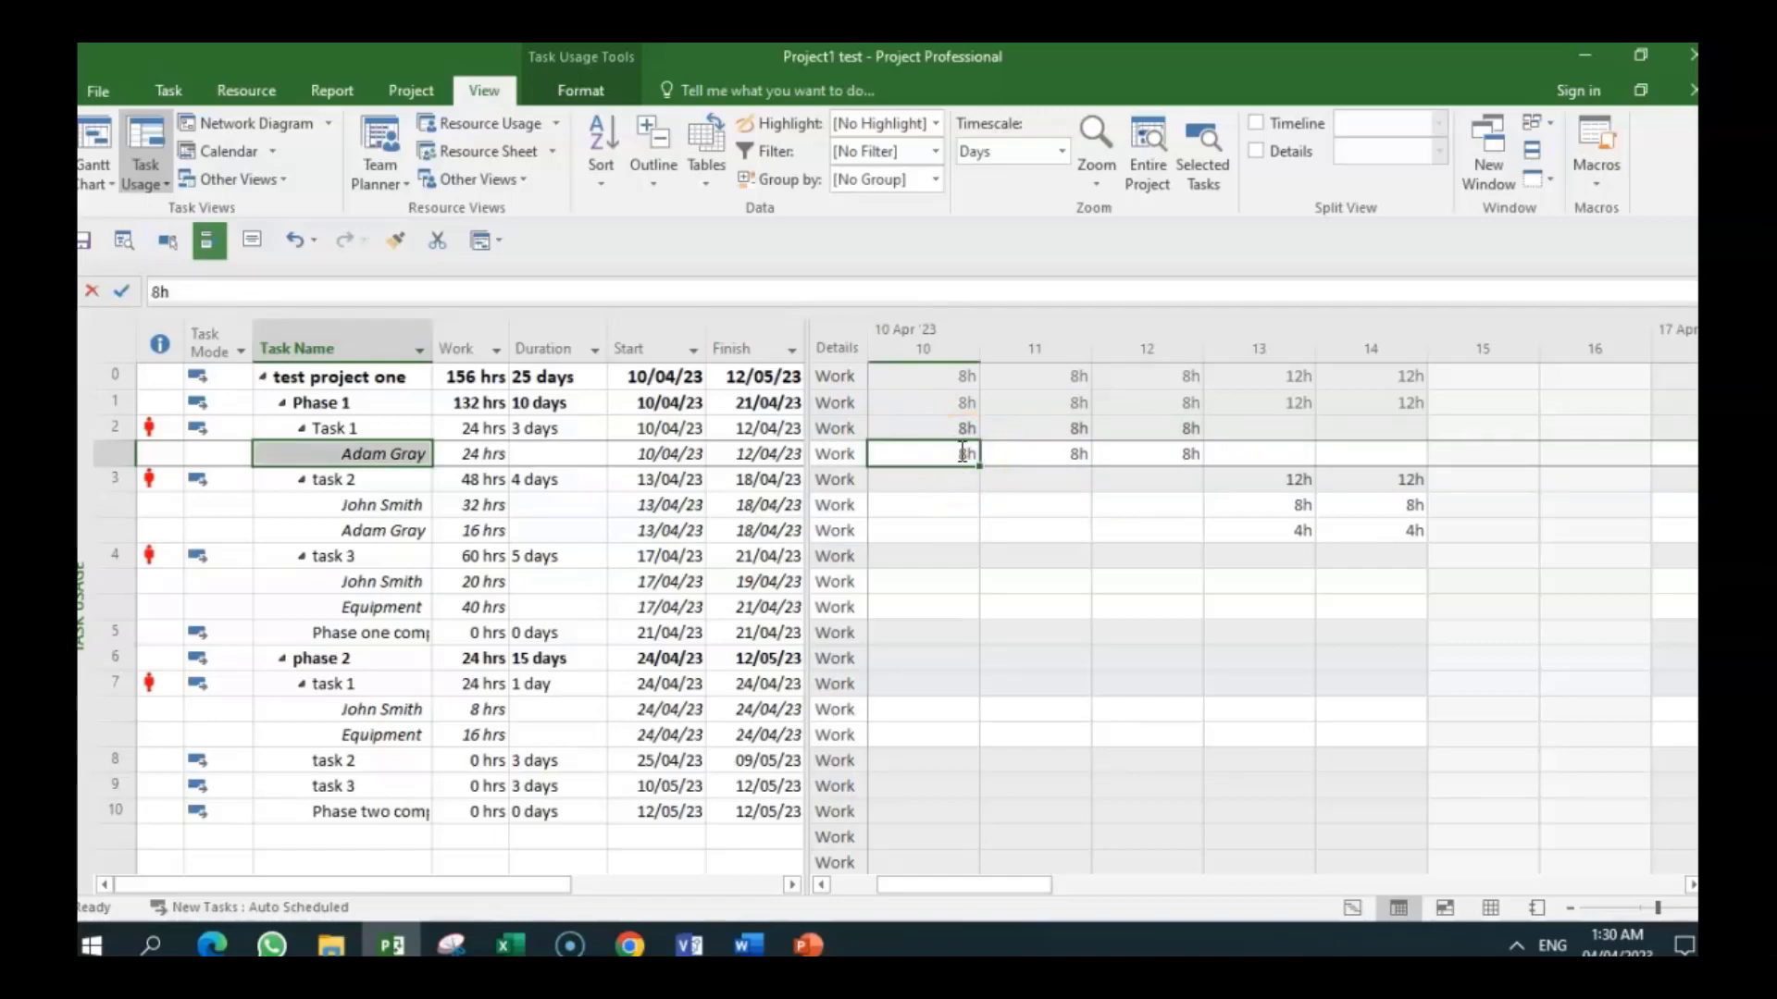
left_click(965, 459)
key("BackSpace")
type("4")
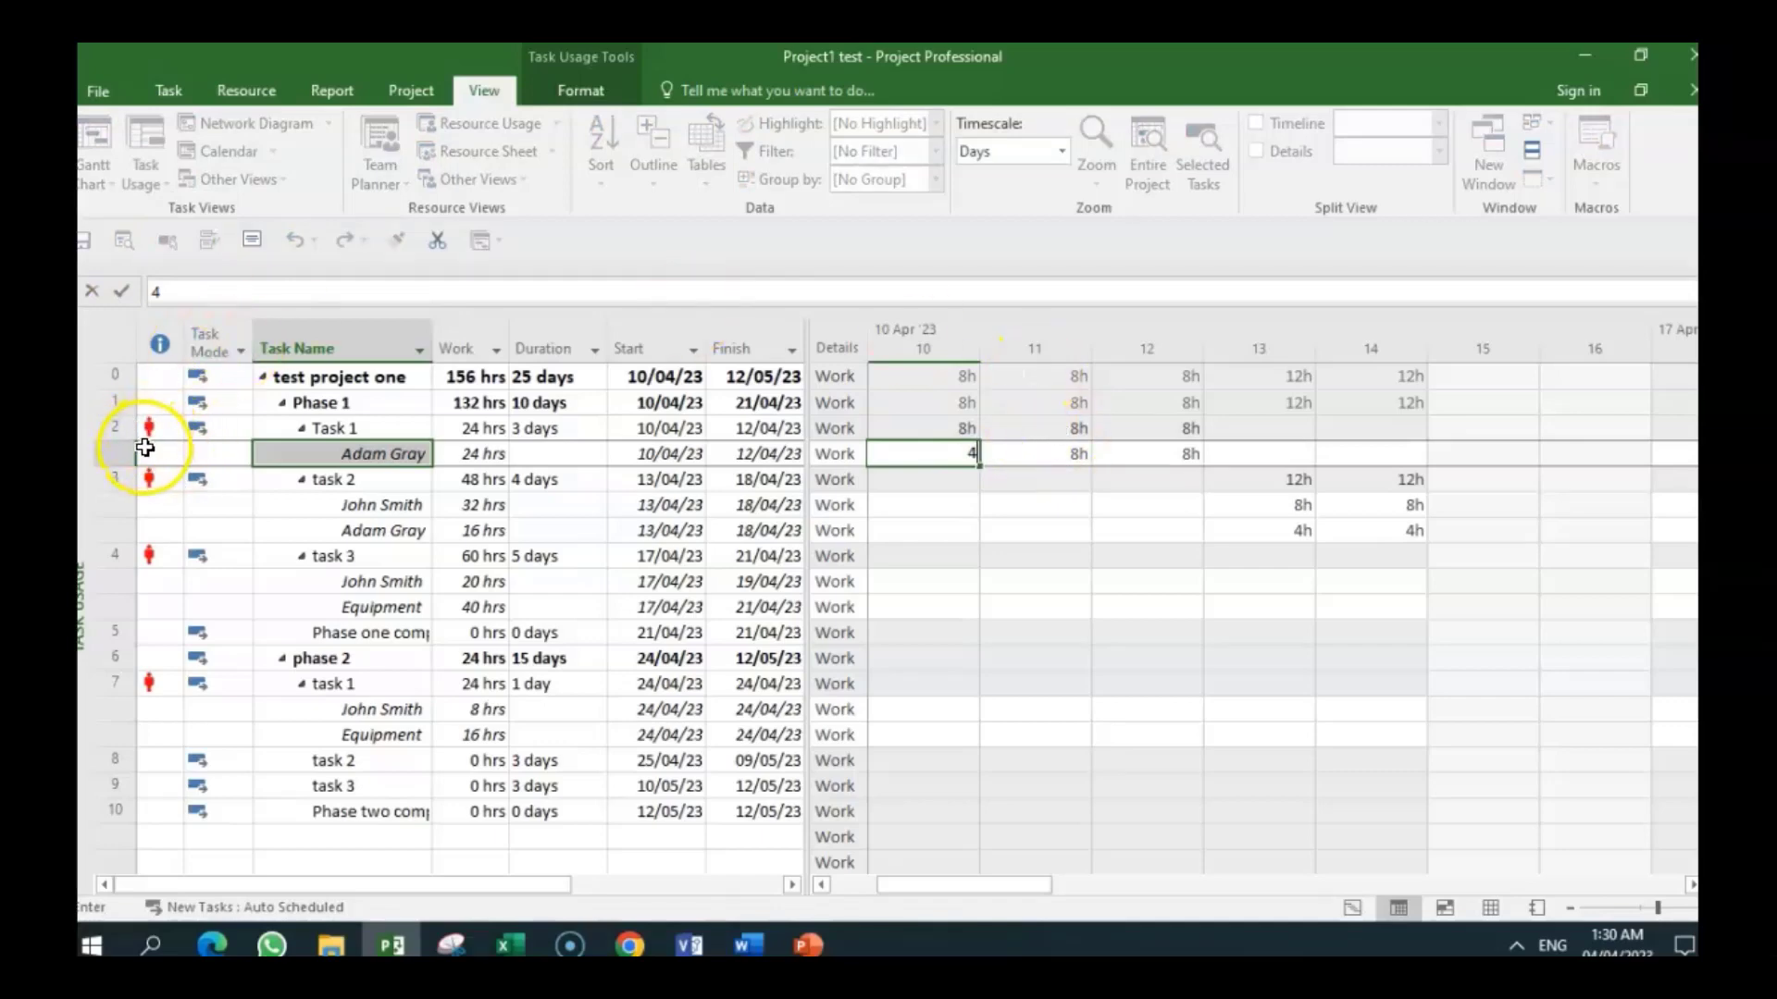
type("h")
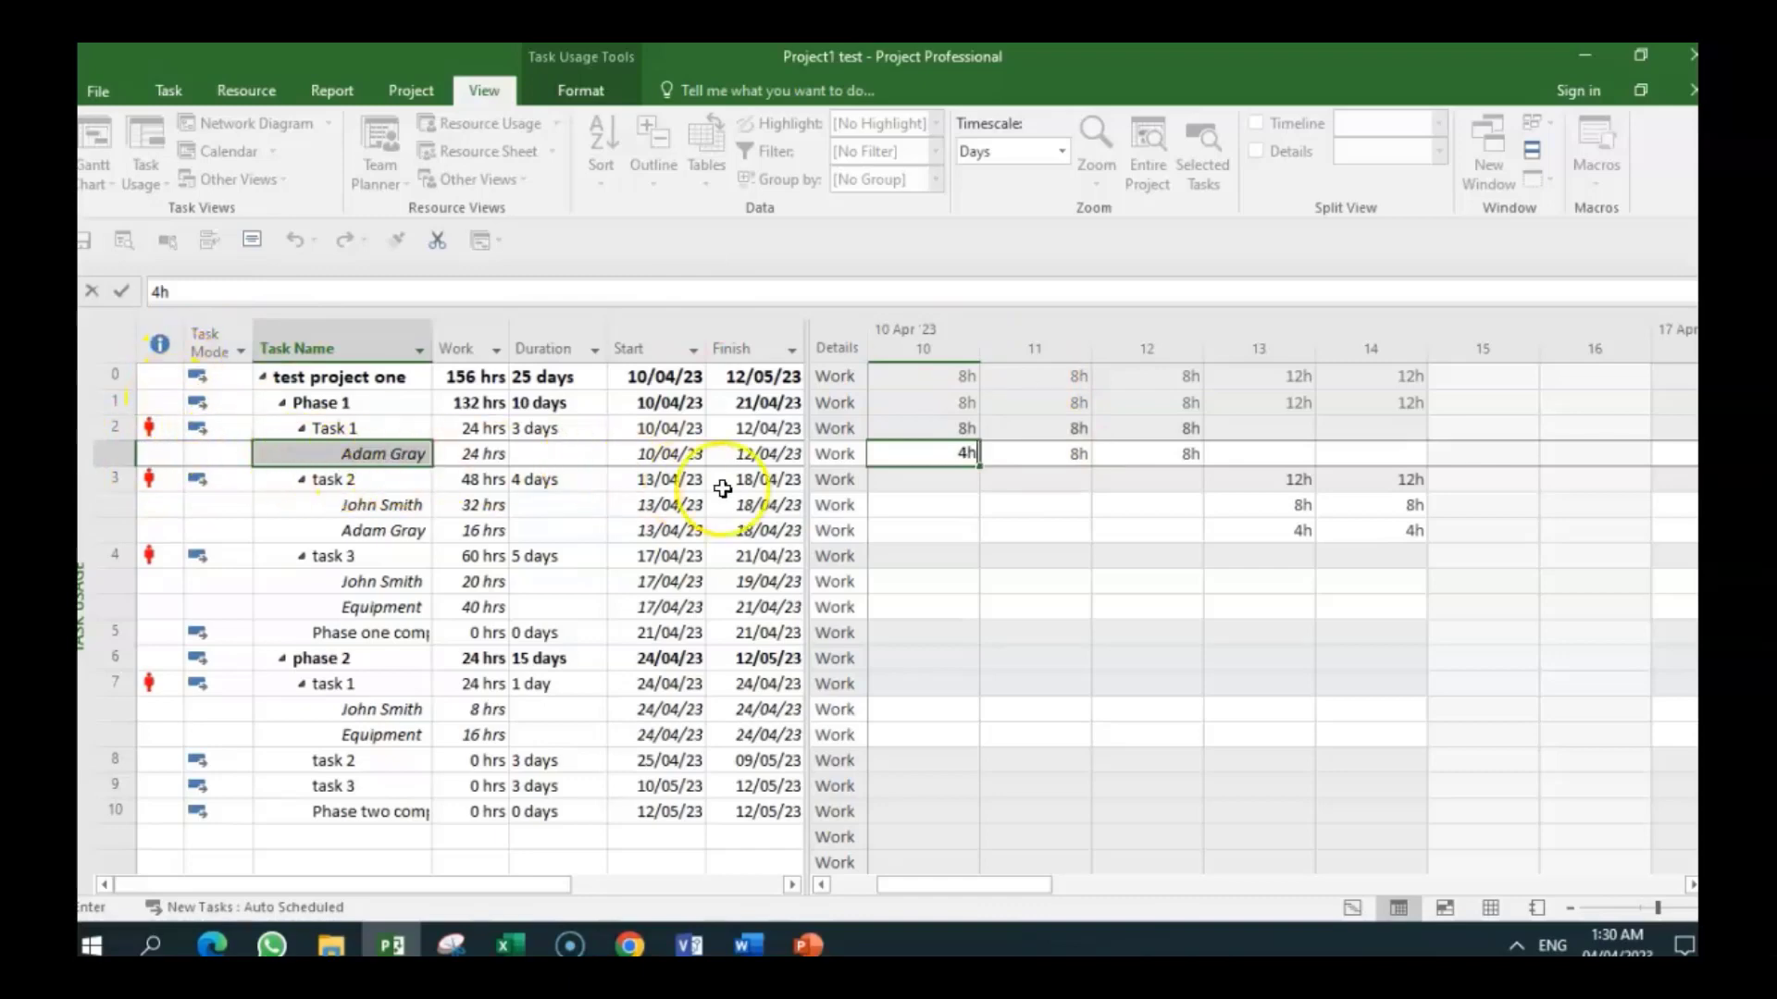
left_click(1073, 453)
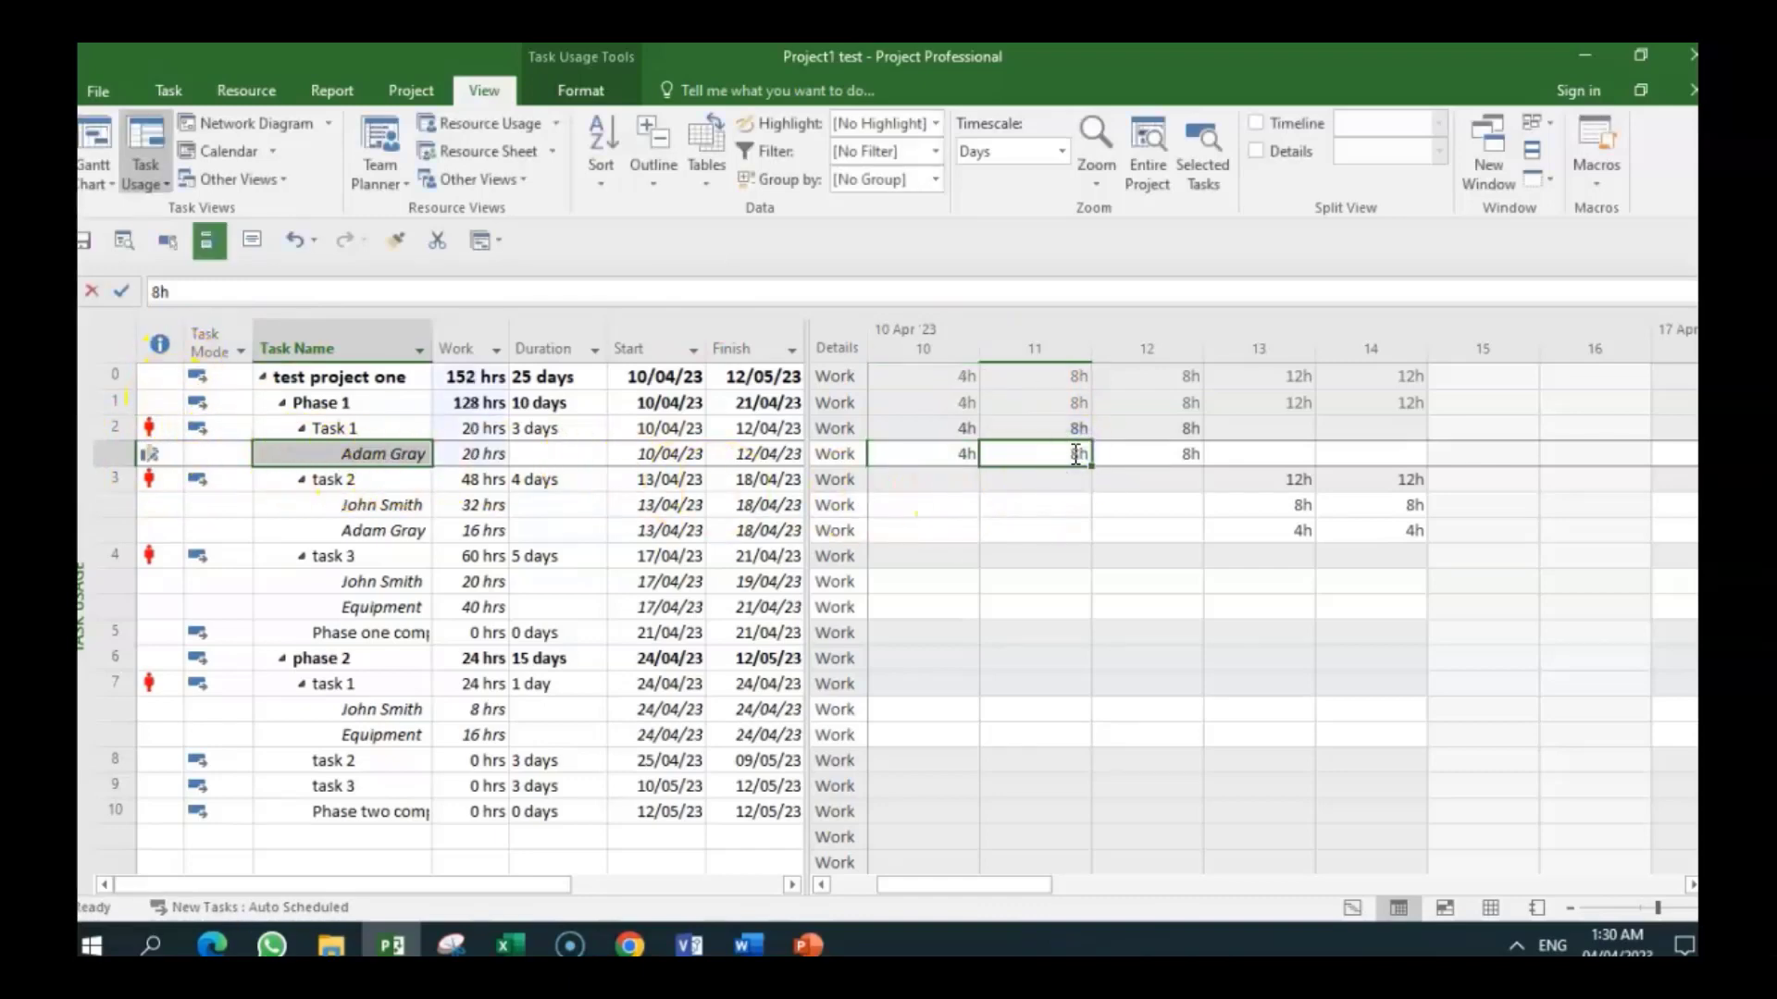
Cut the 11 and 12 April work to 4h each, bringing Task 1 to 12 hours.
left_click(993, 455)
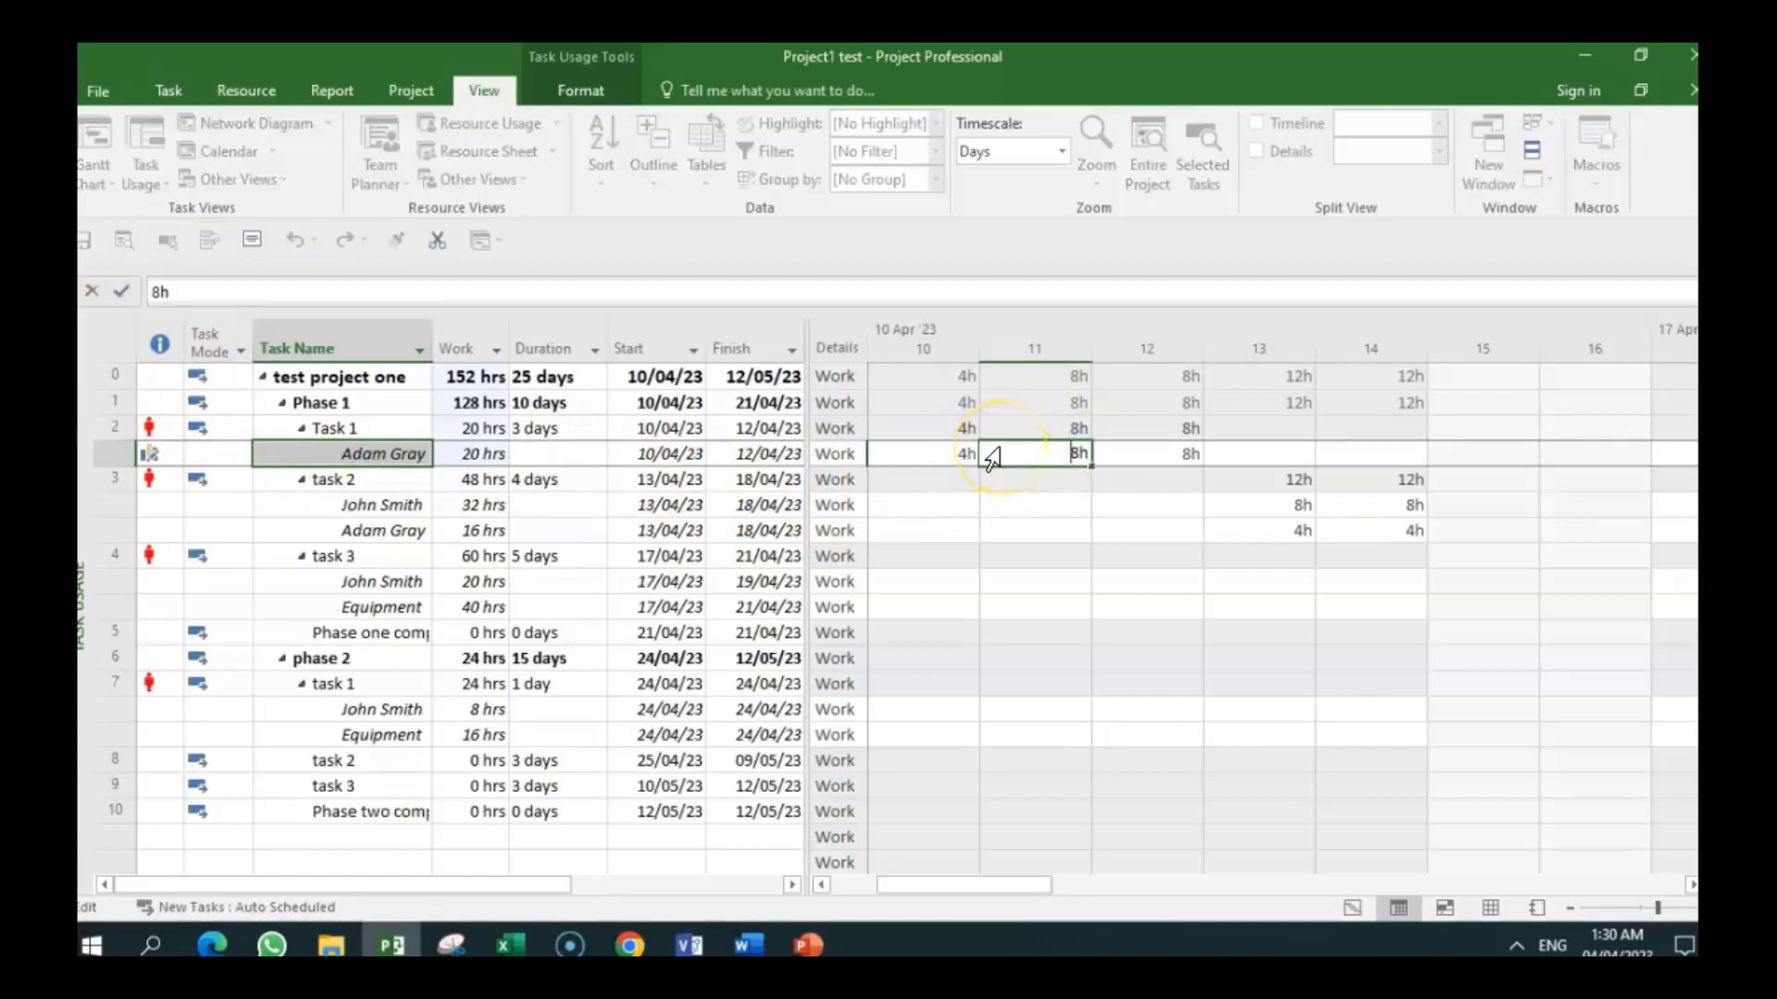
type("4")
key("Delete")
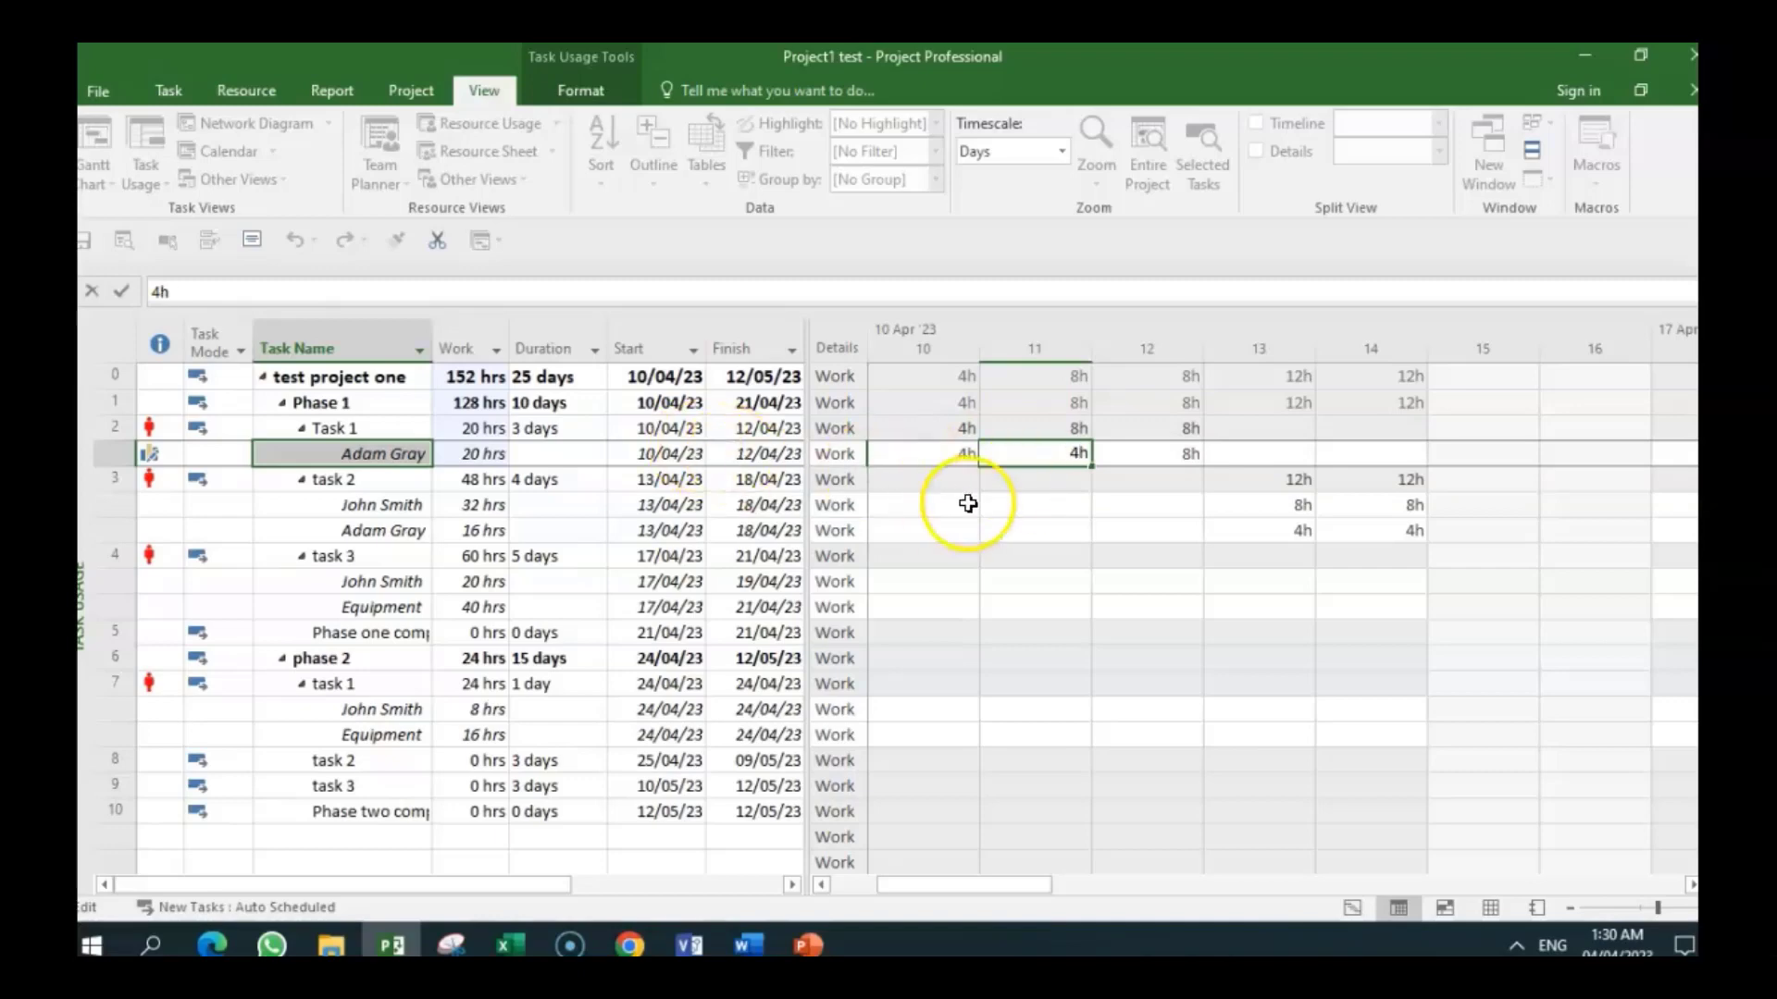
left_click(1184, 456)
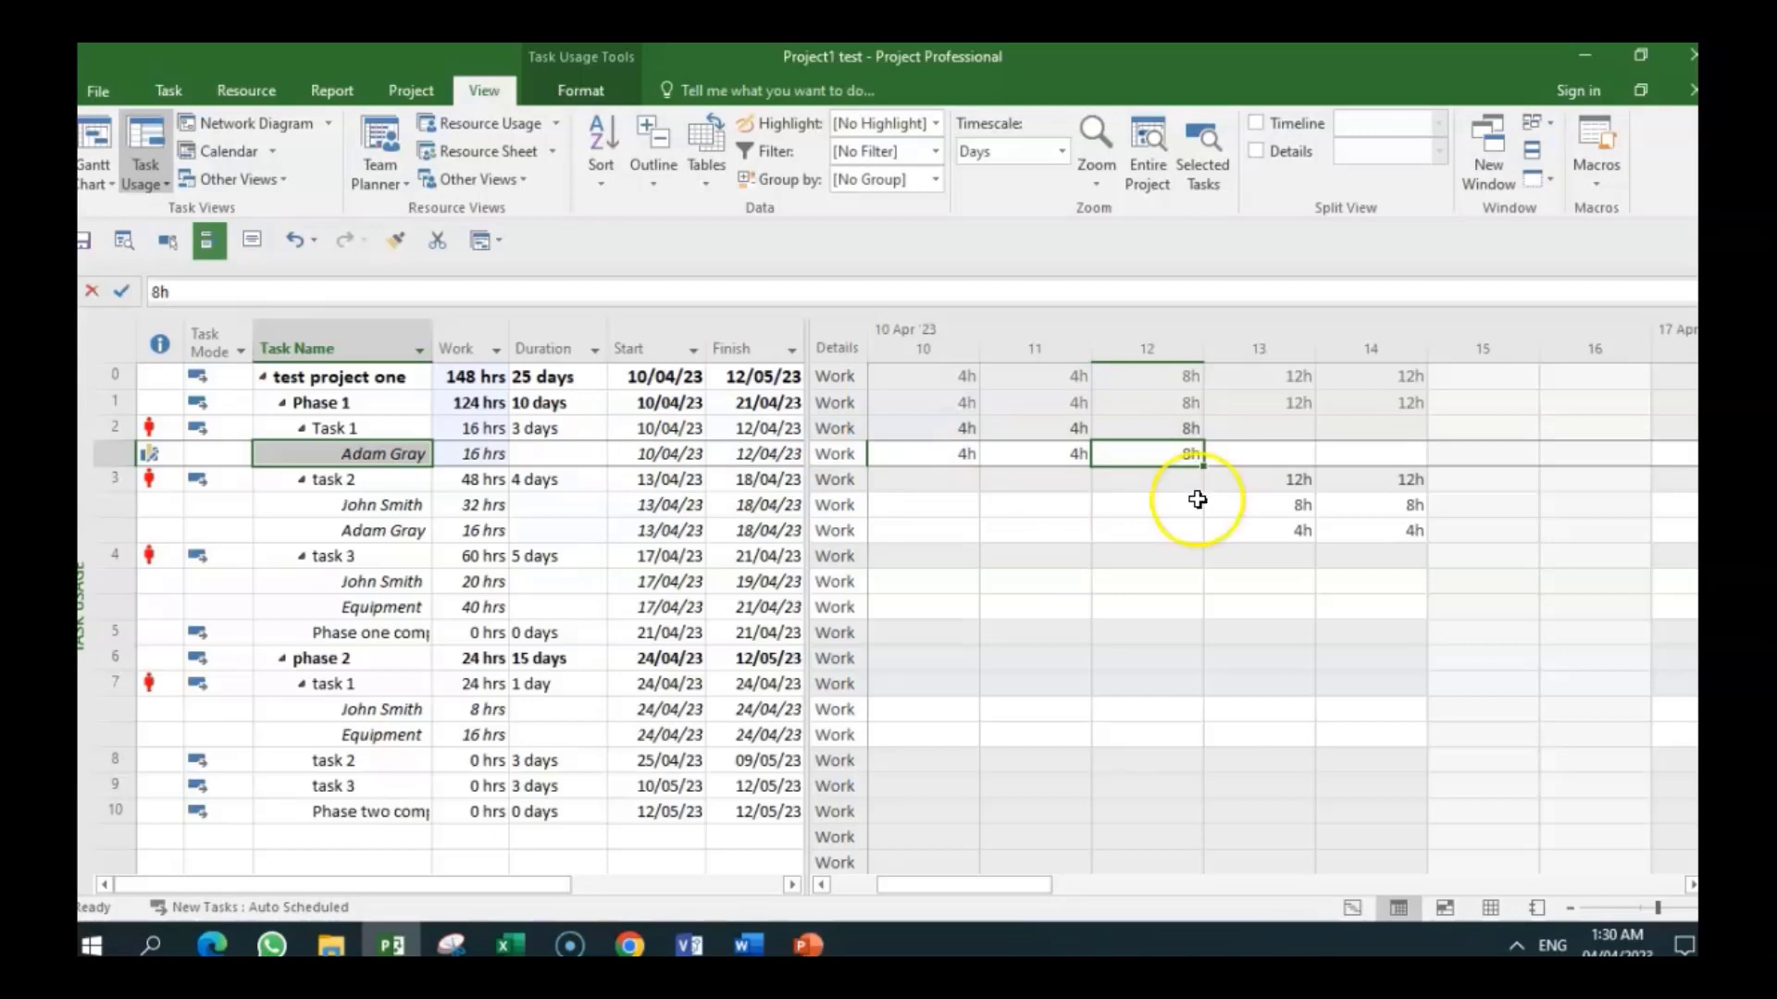
key("BackSpace")
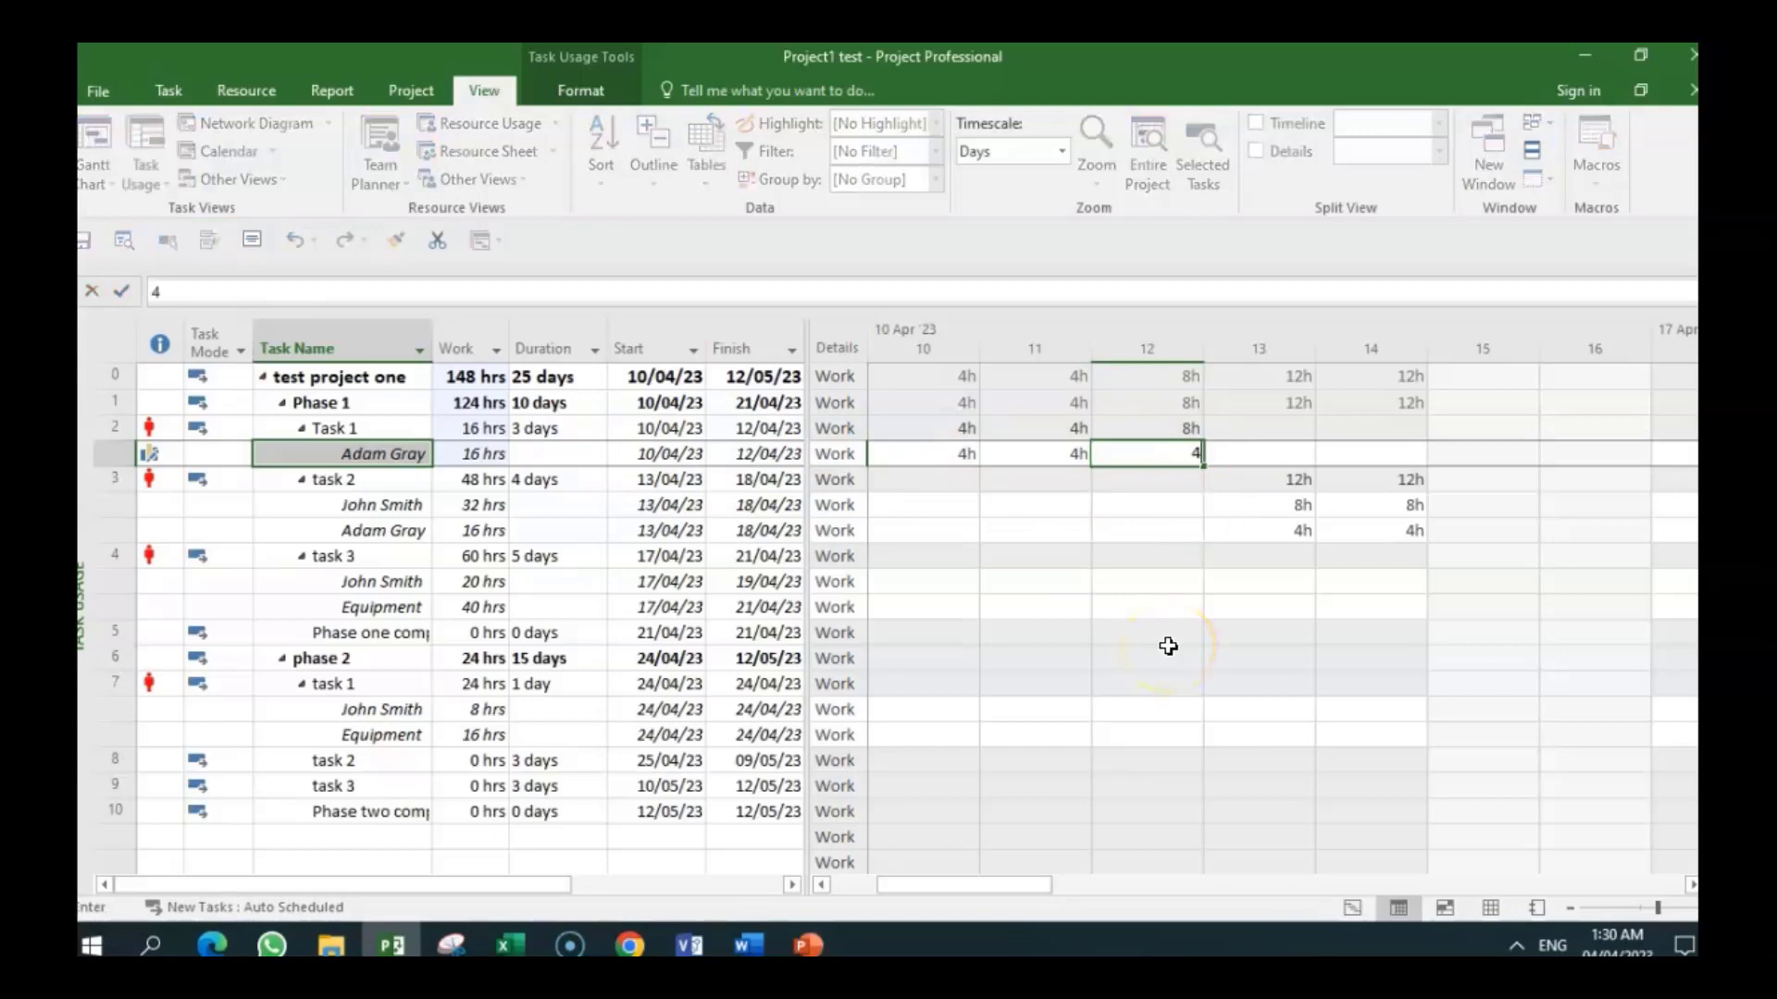
type("4h")
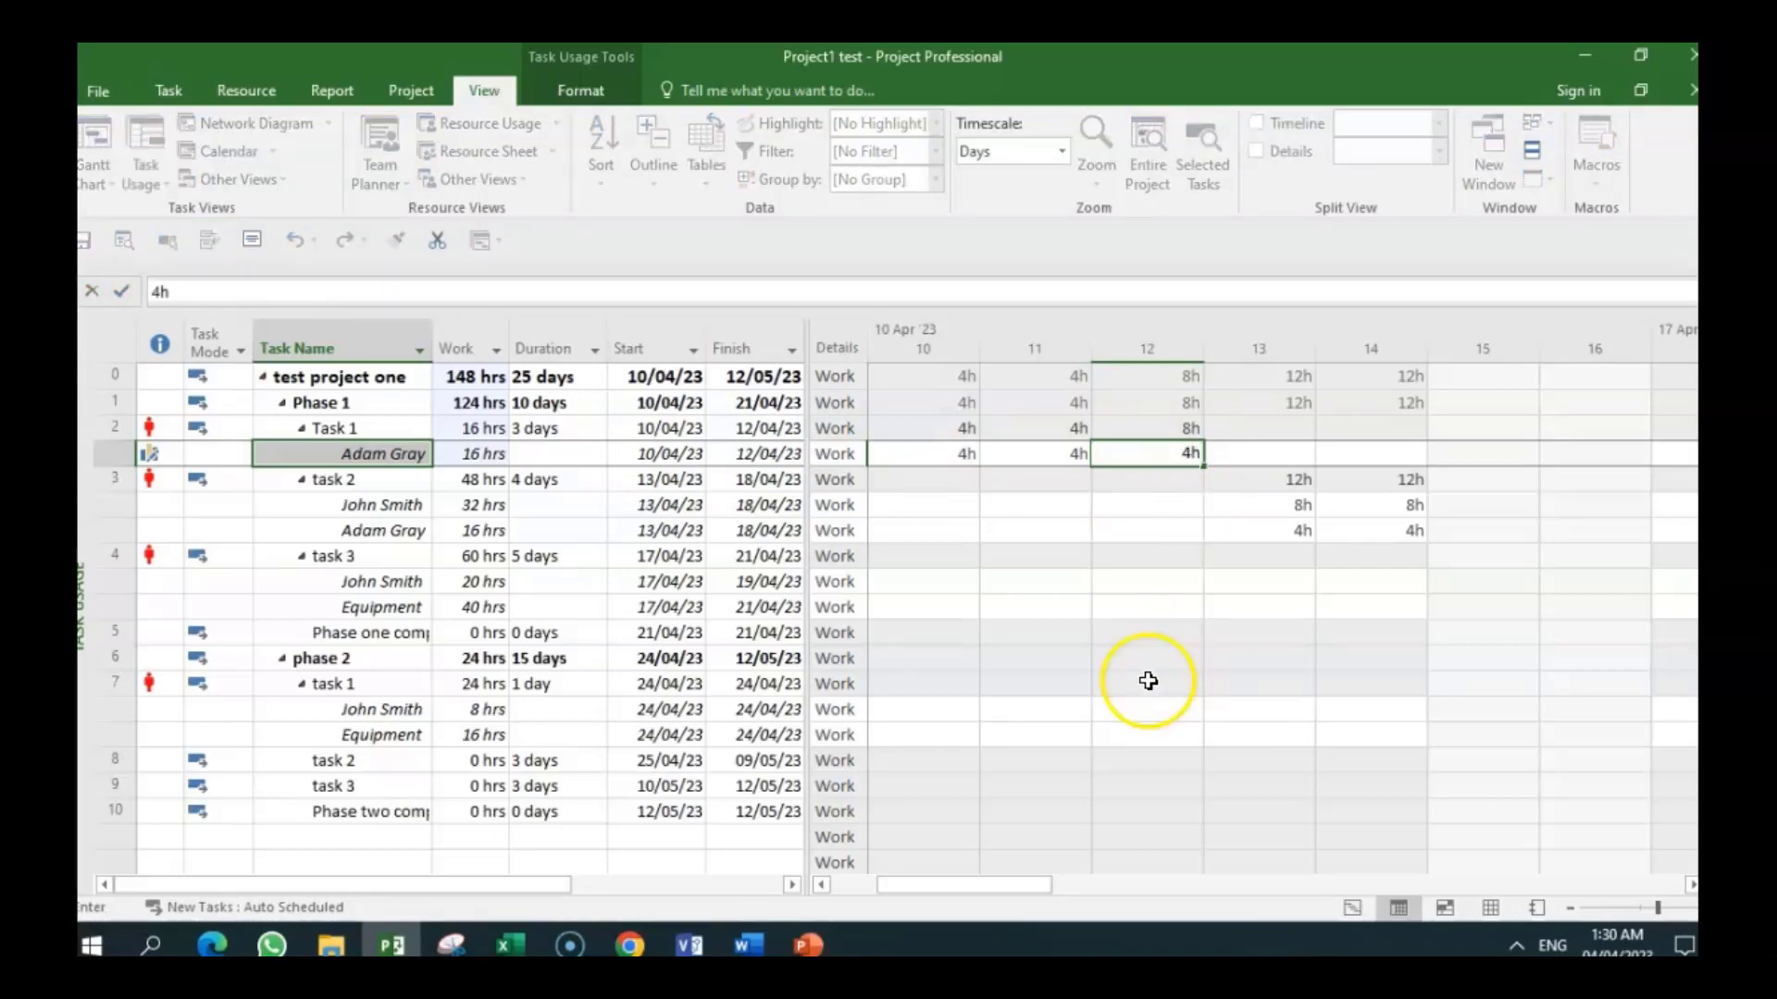
left_click(939, 588)
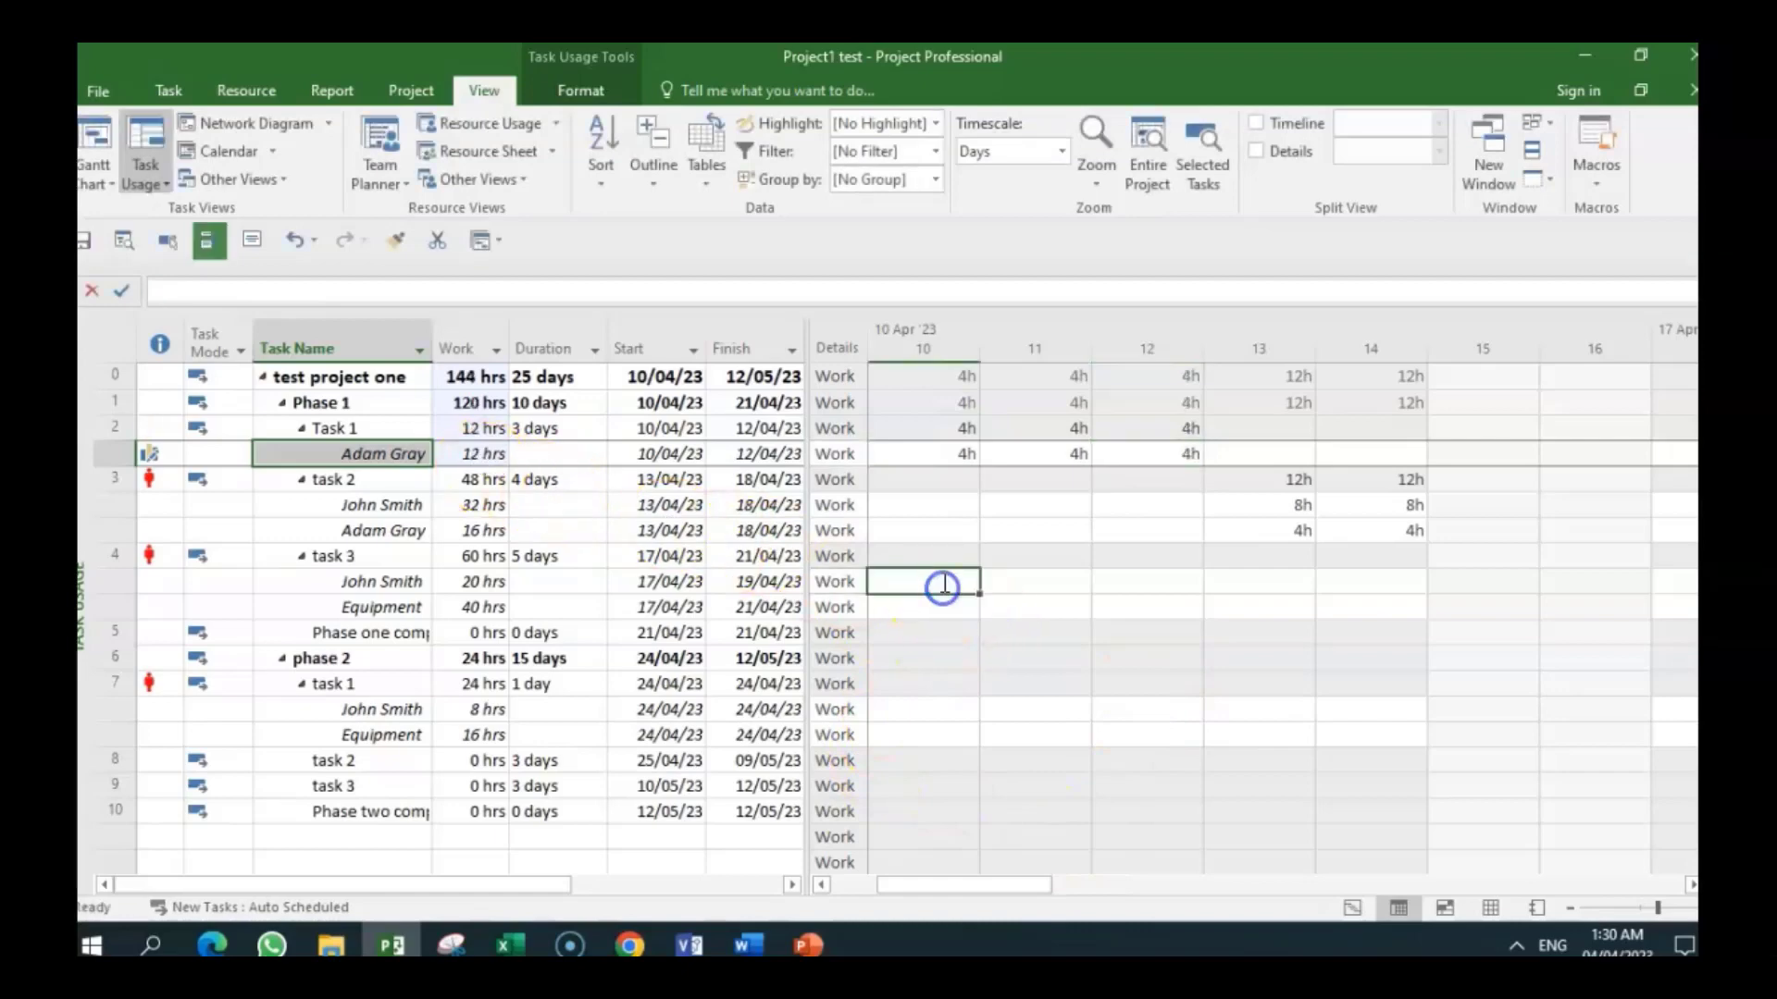
left_click(154, 454)
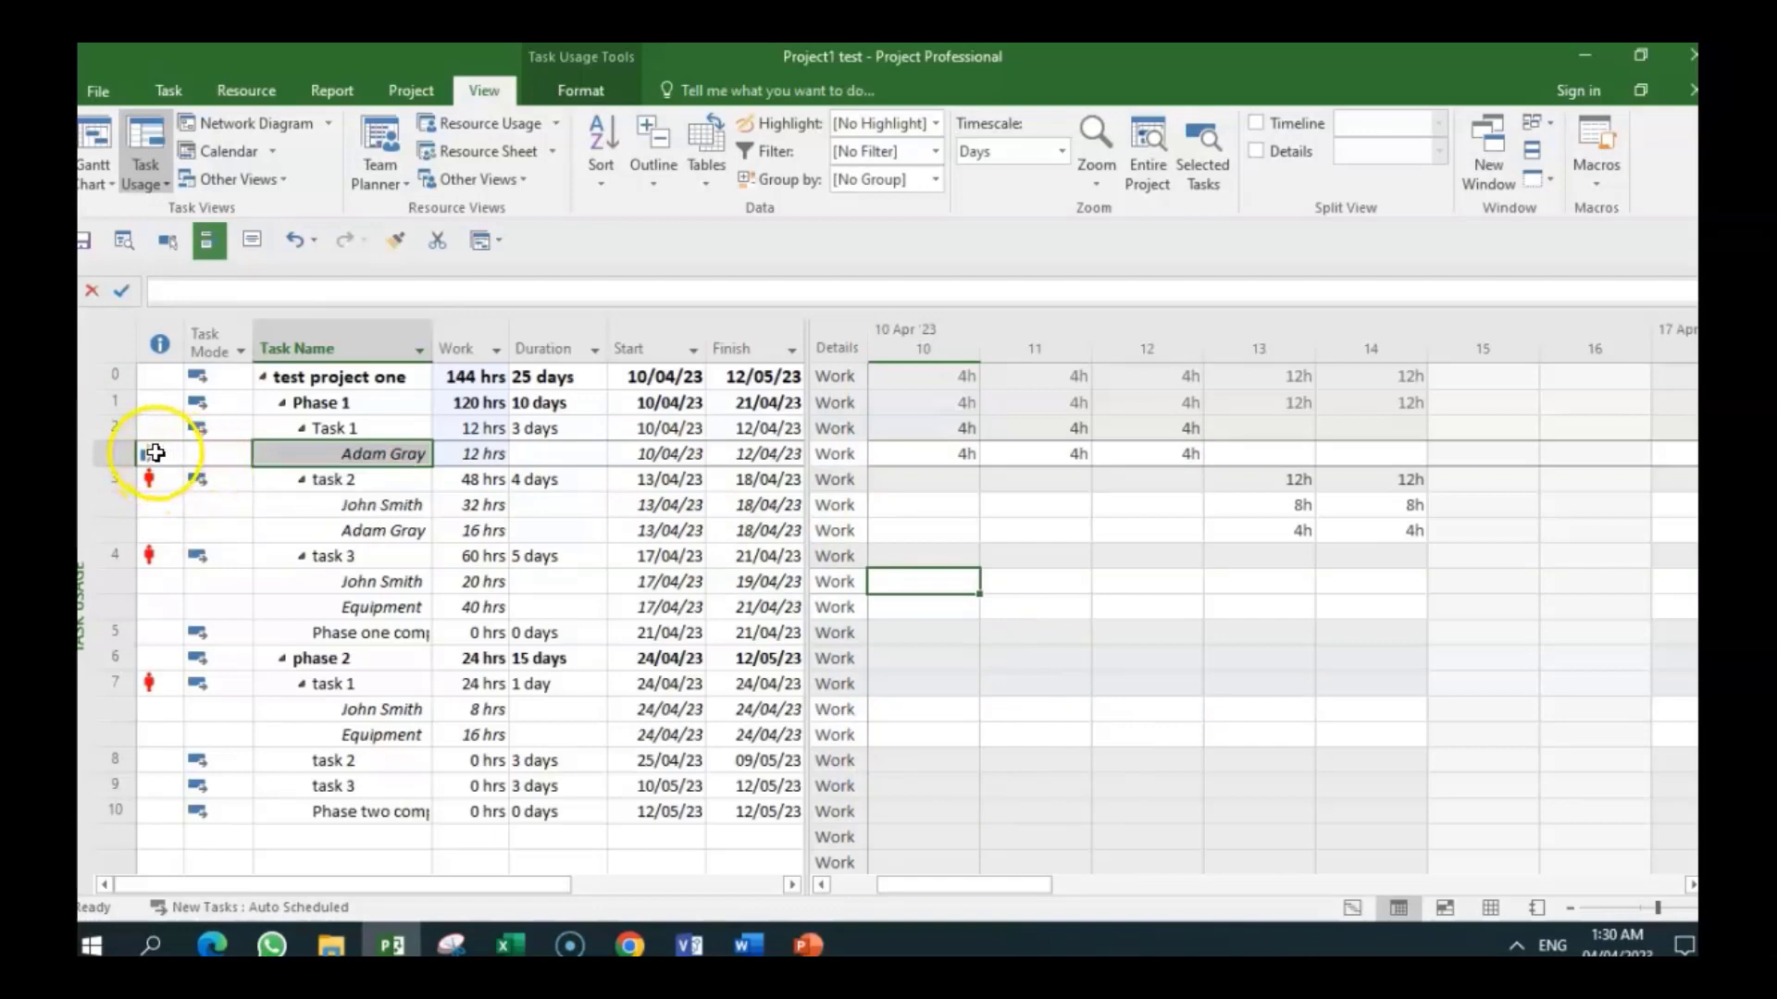
mouse_move(146, 459)
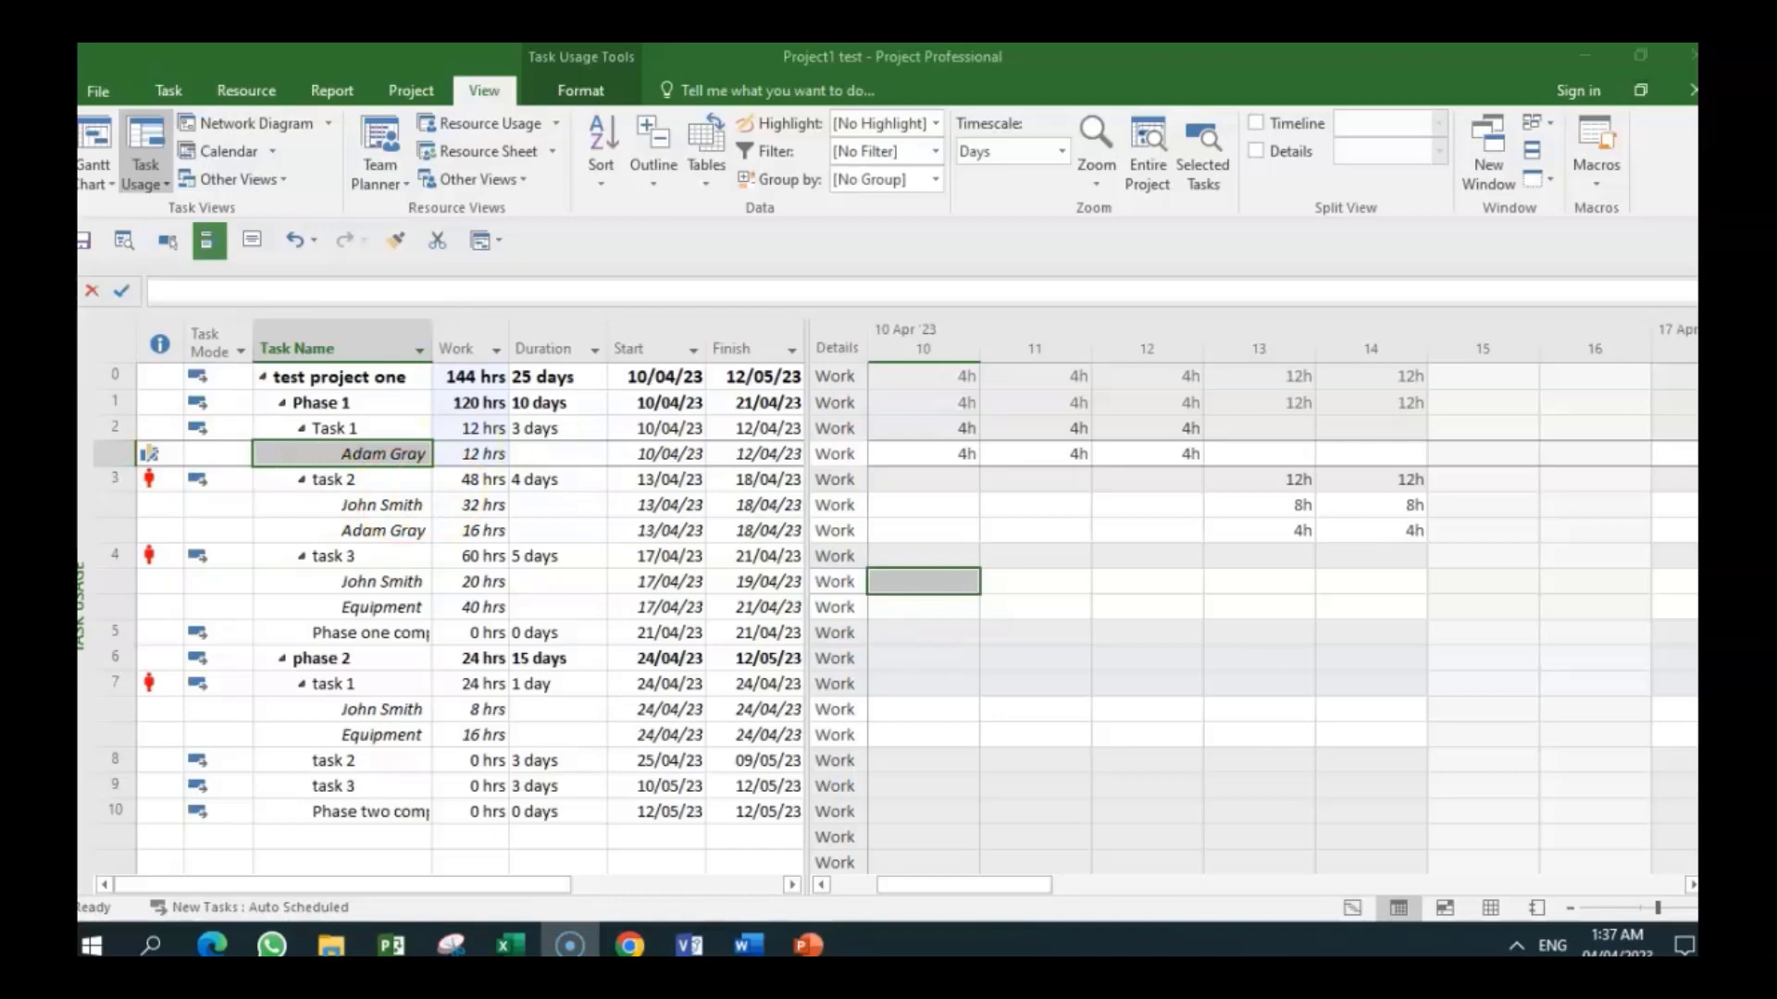
Switch from Task Usage back to the Gantt Chart view.
left_click(98, 177)
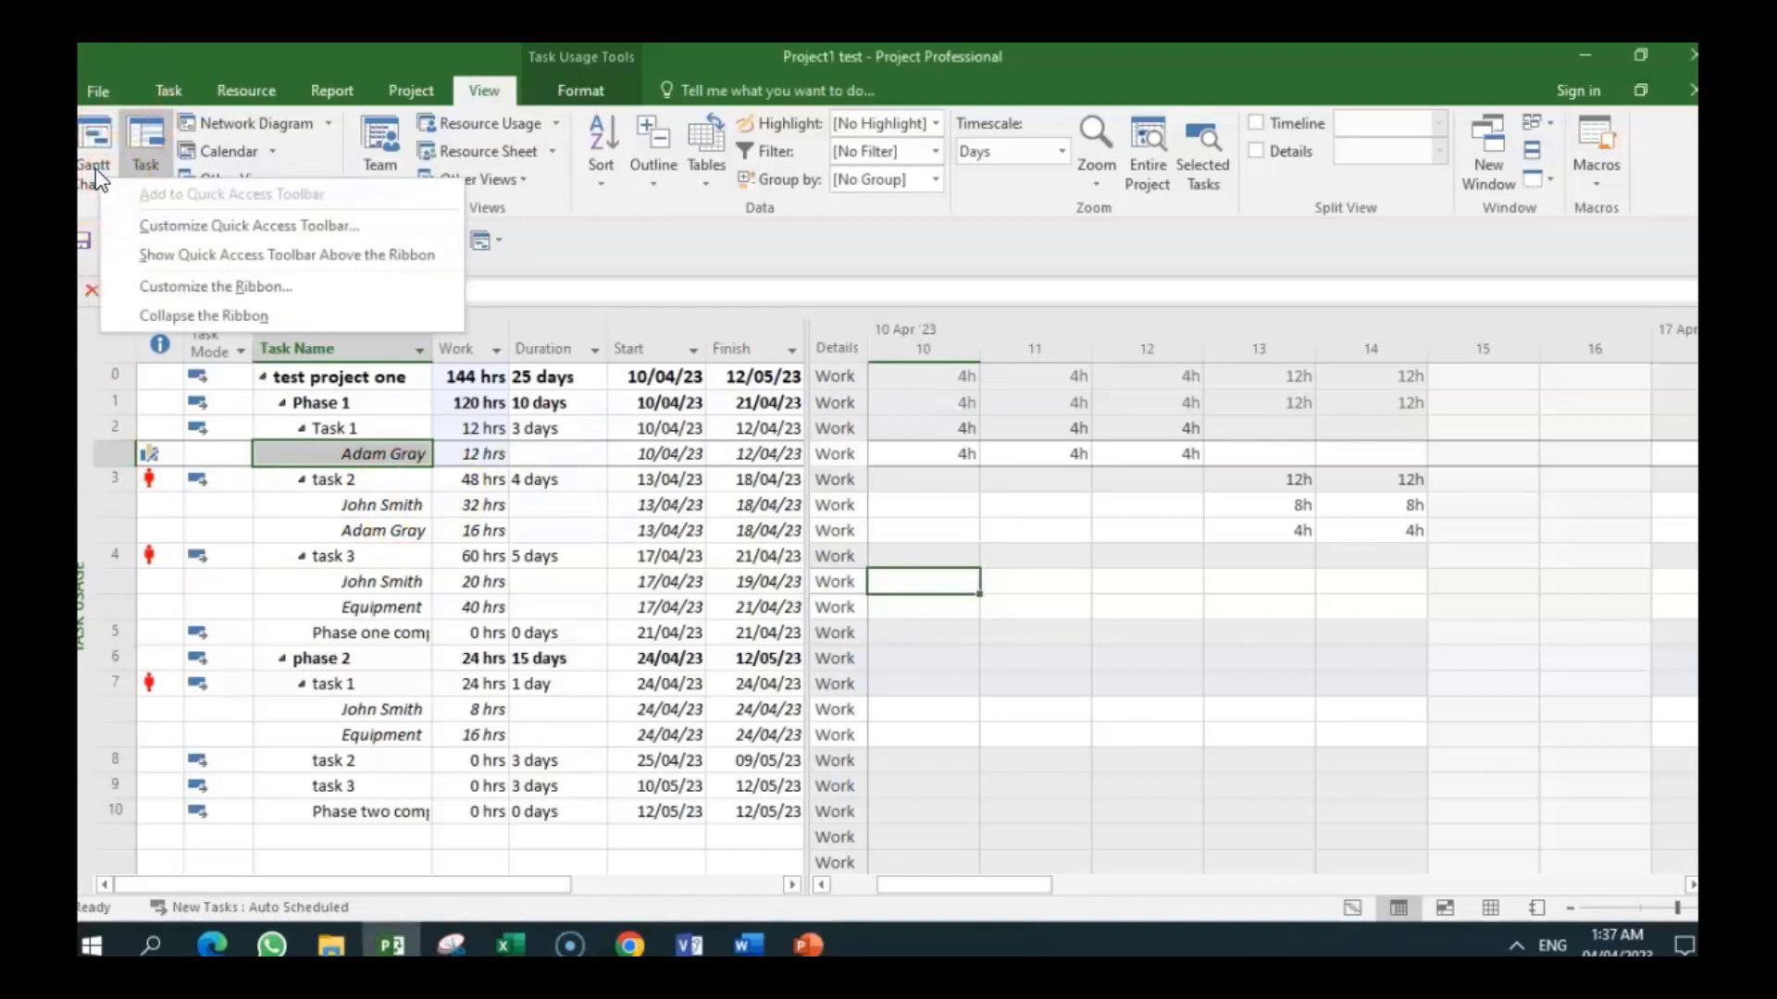
left_click(98, 176)
right_click(97, 170)
left_click(87, 172)
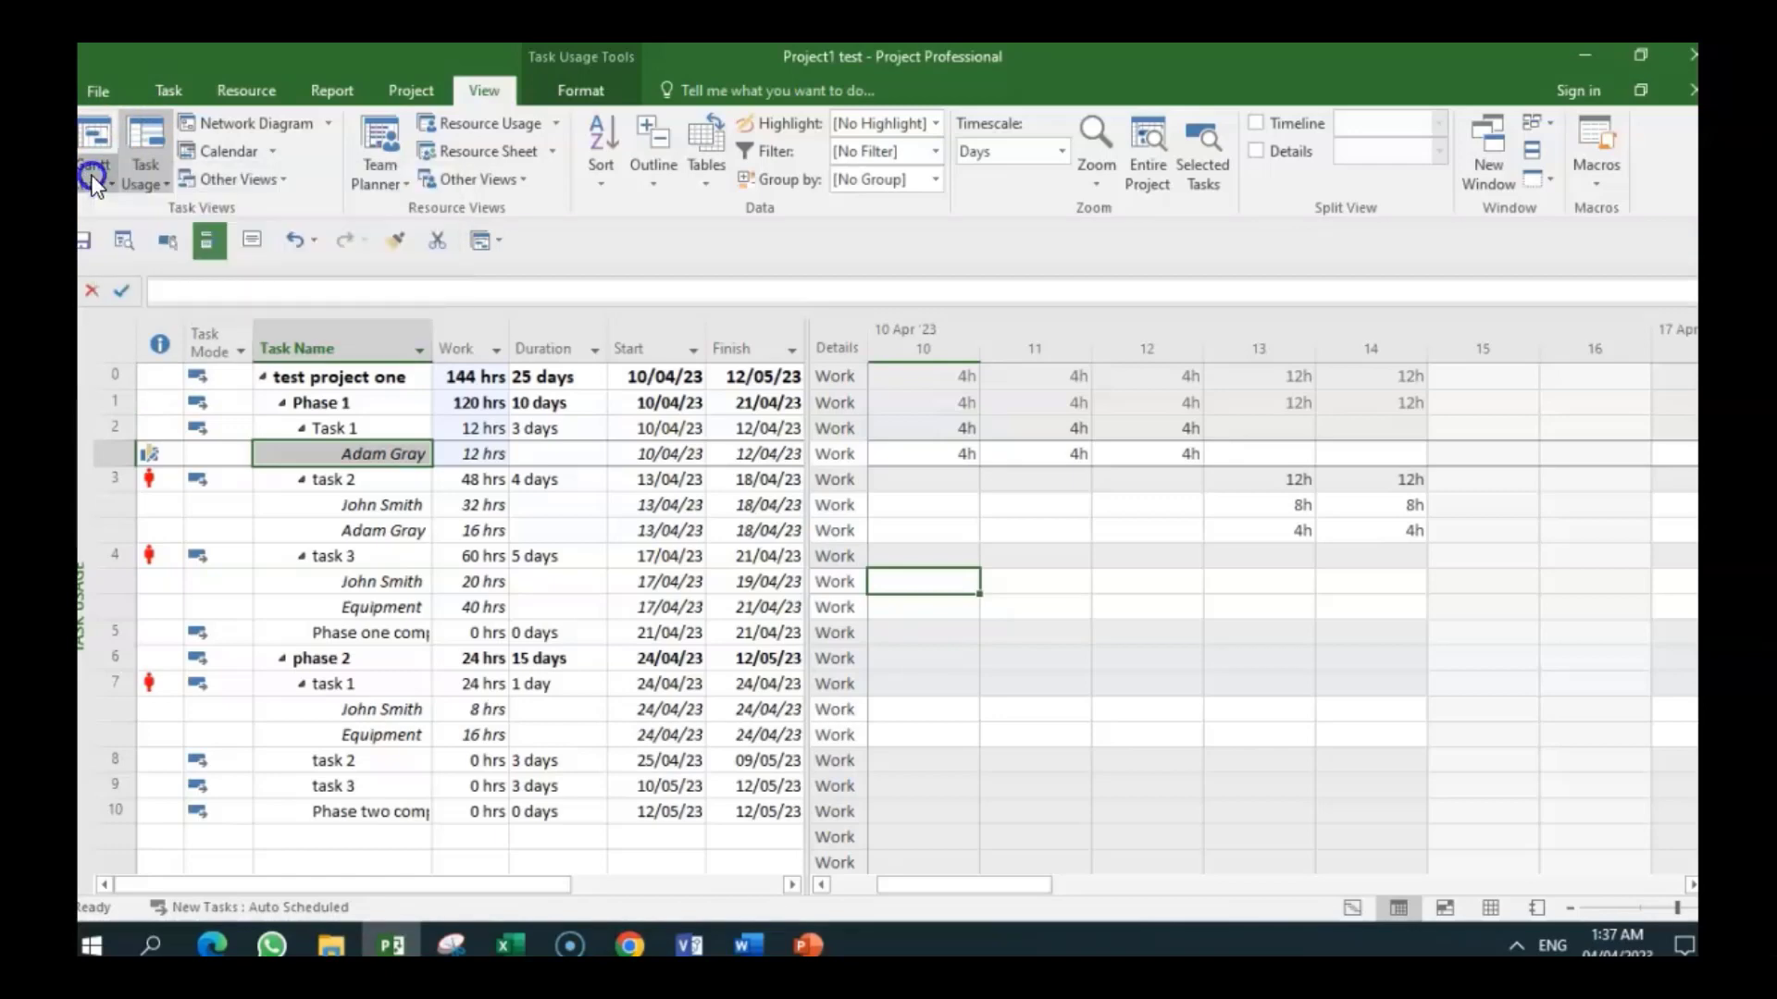
left_click(87, 172)
left_click(121, 238)
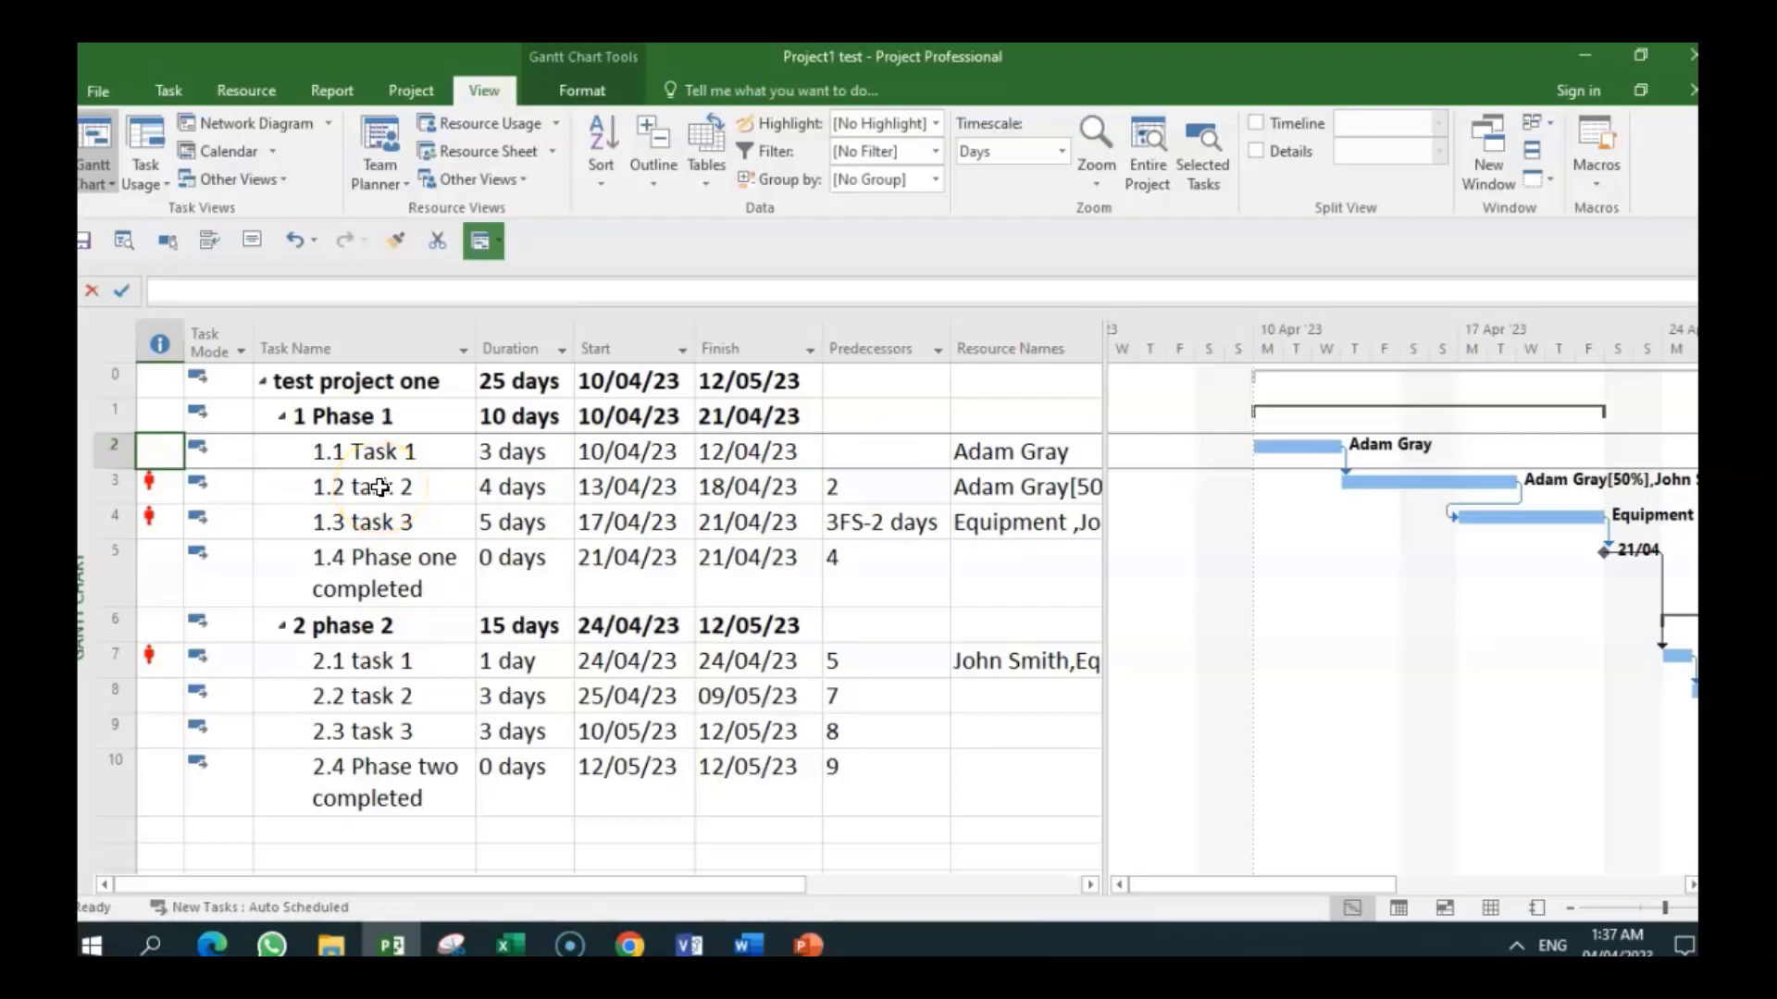
Select task 2's Duration cell in the task list.
left_click(381, 487)
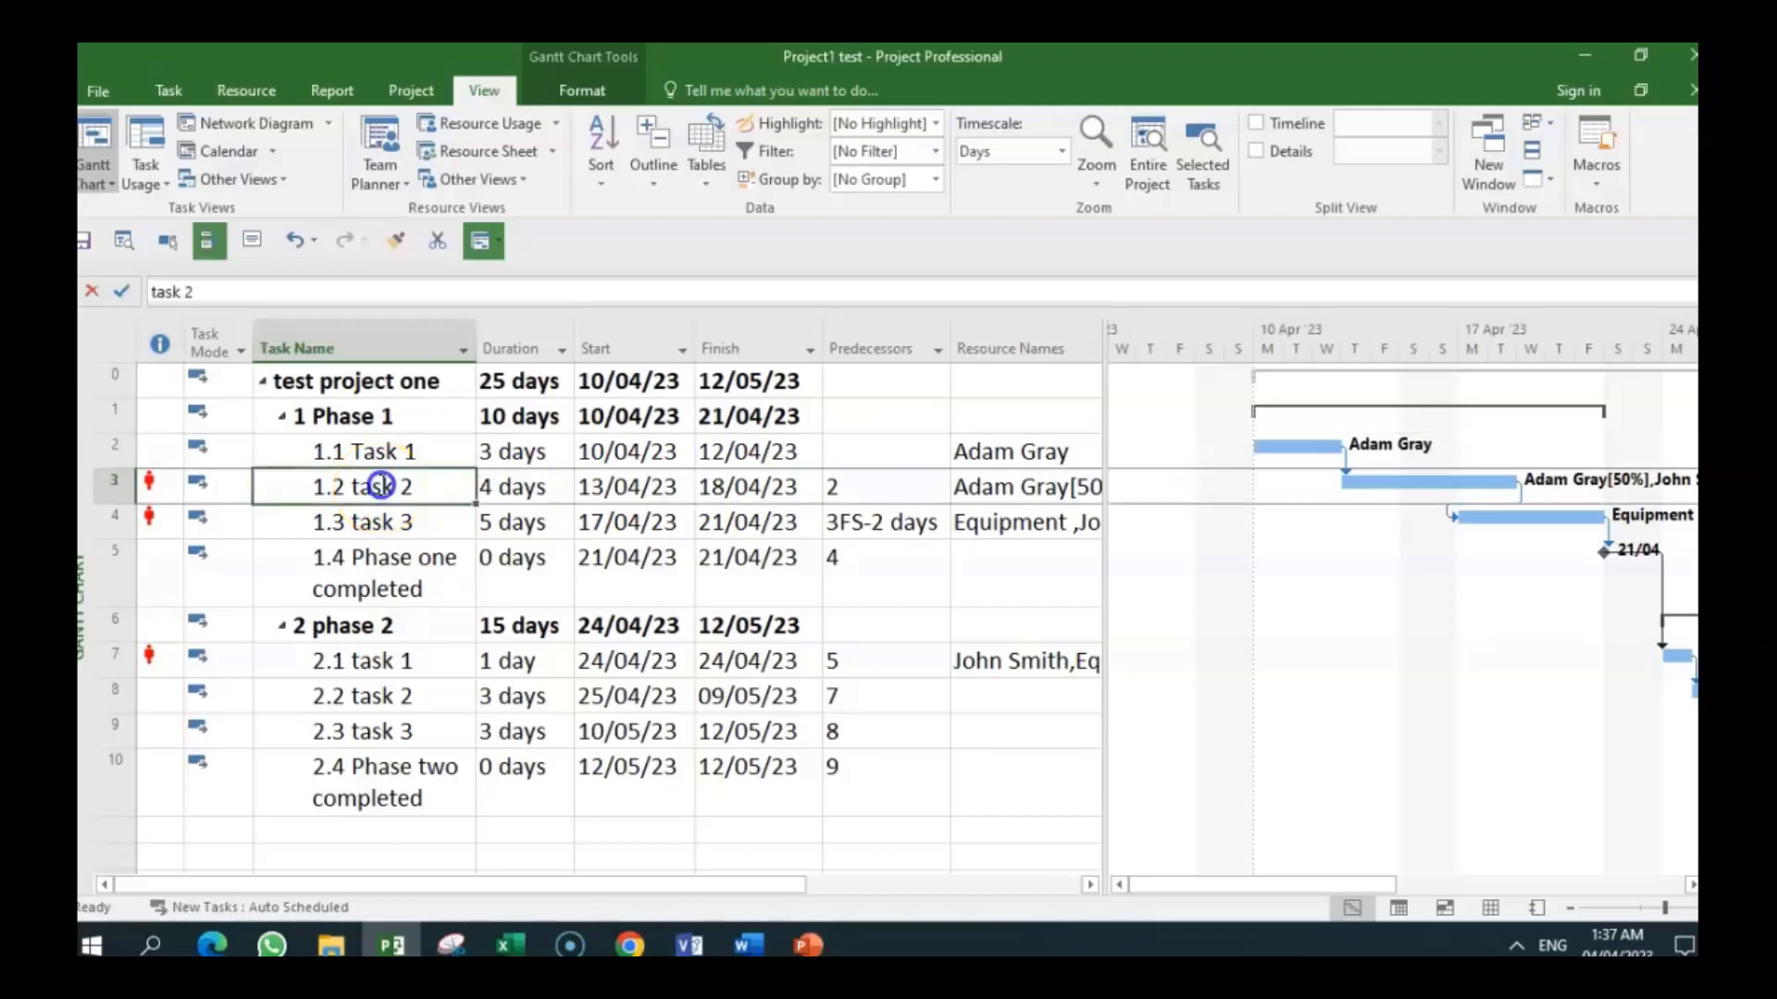
left_click(398, 485)
left_click(501, 490)
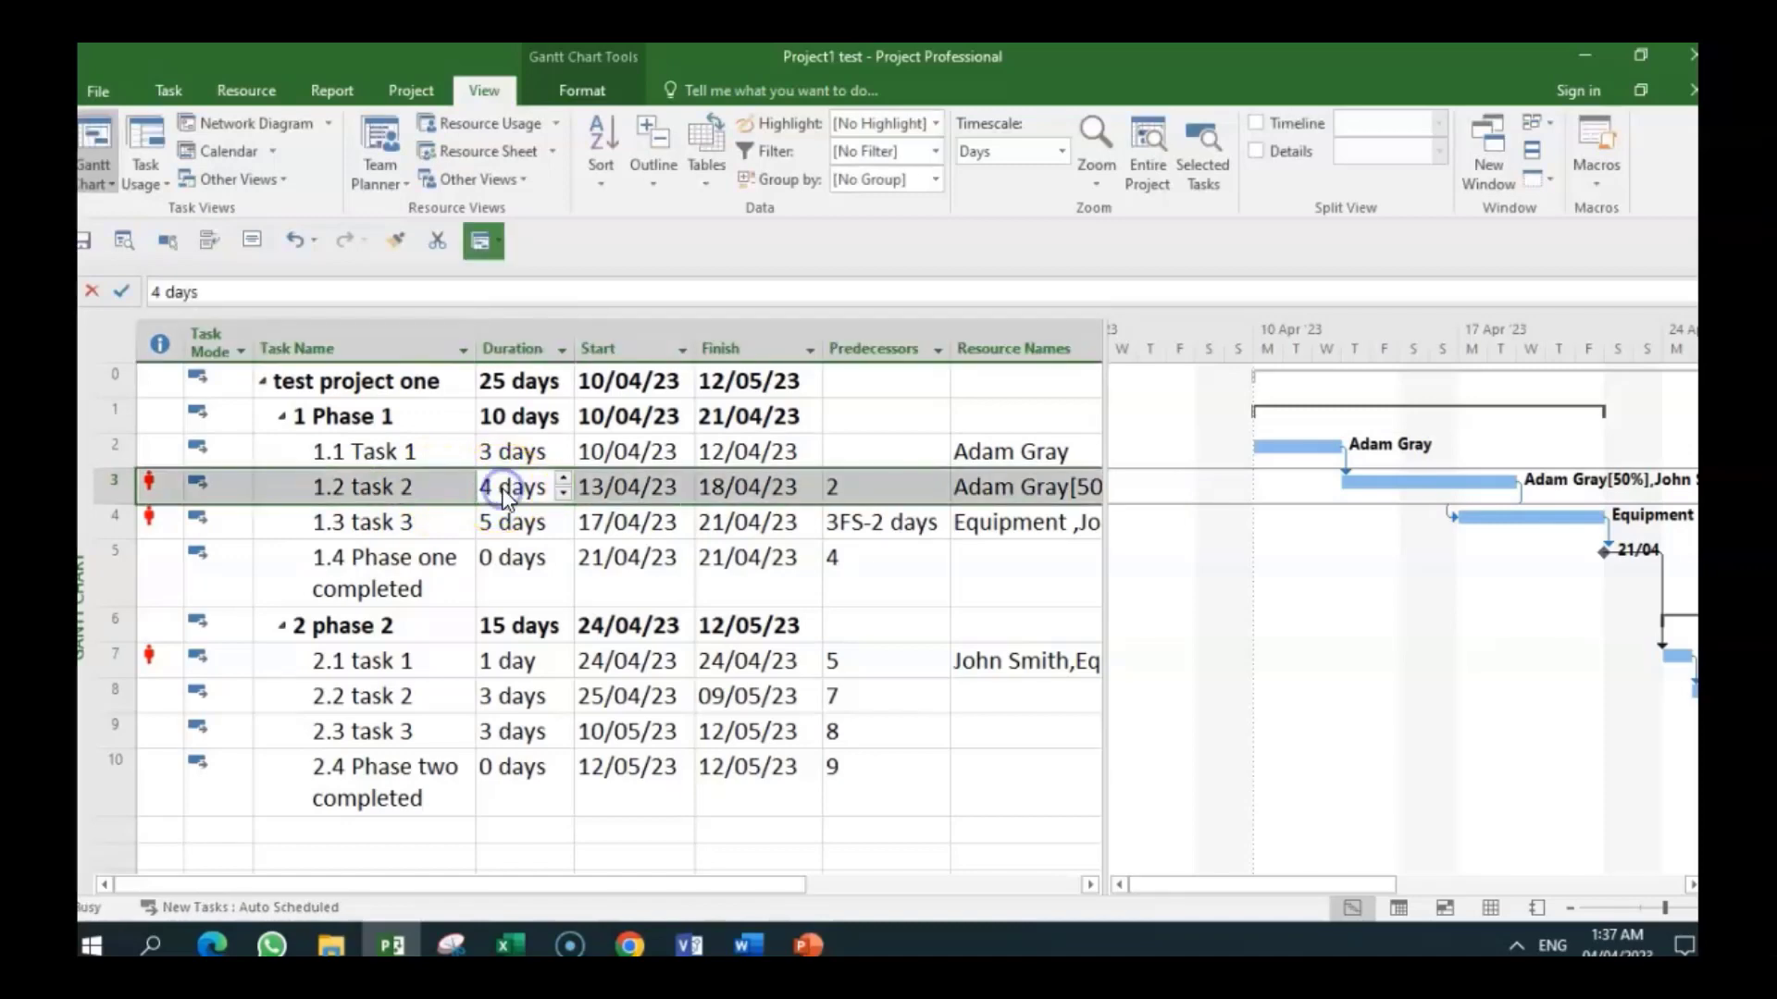
double_click(507, 497)
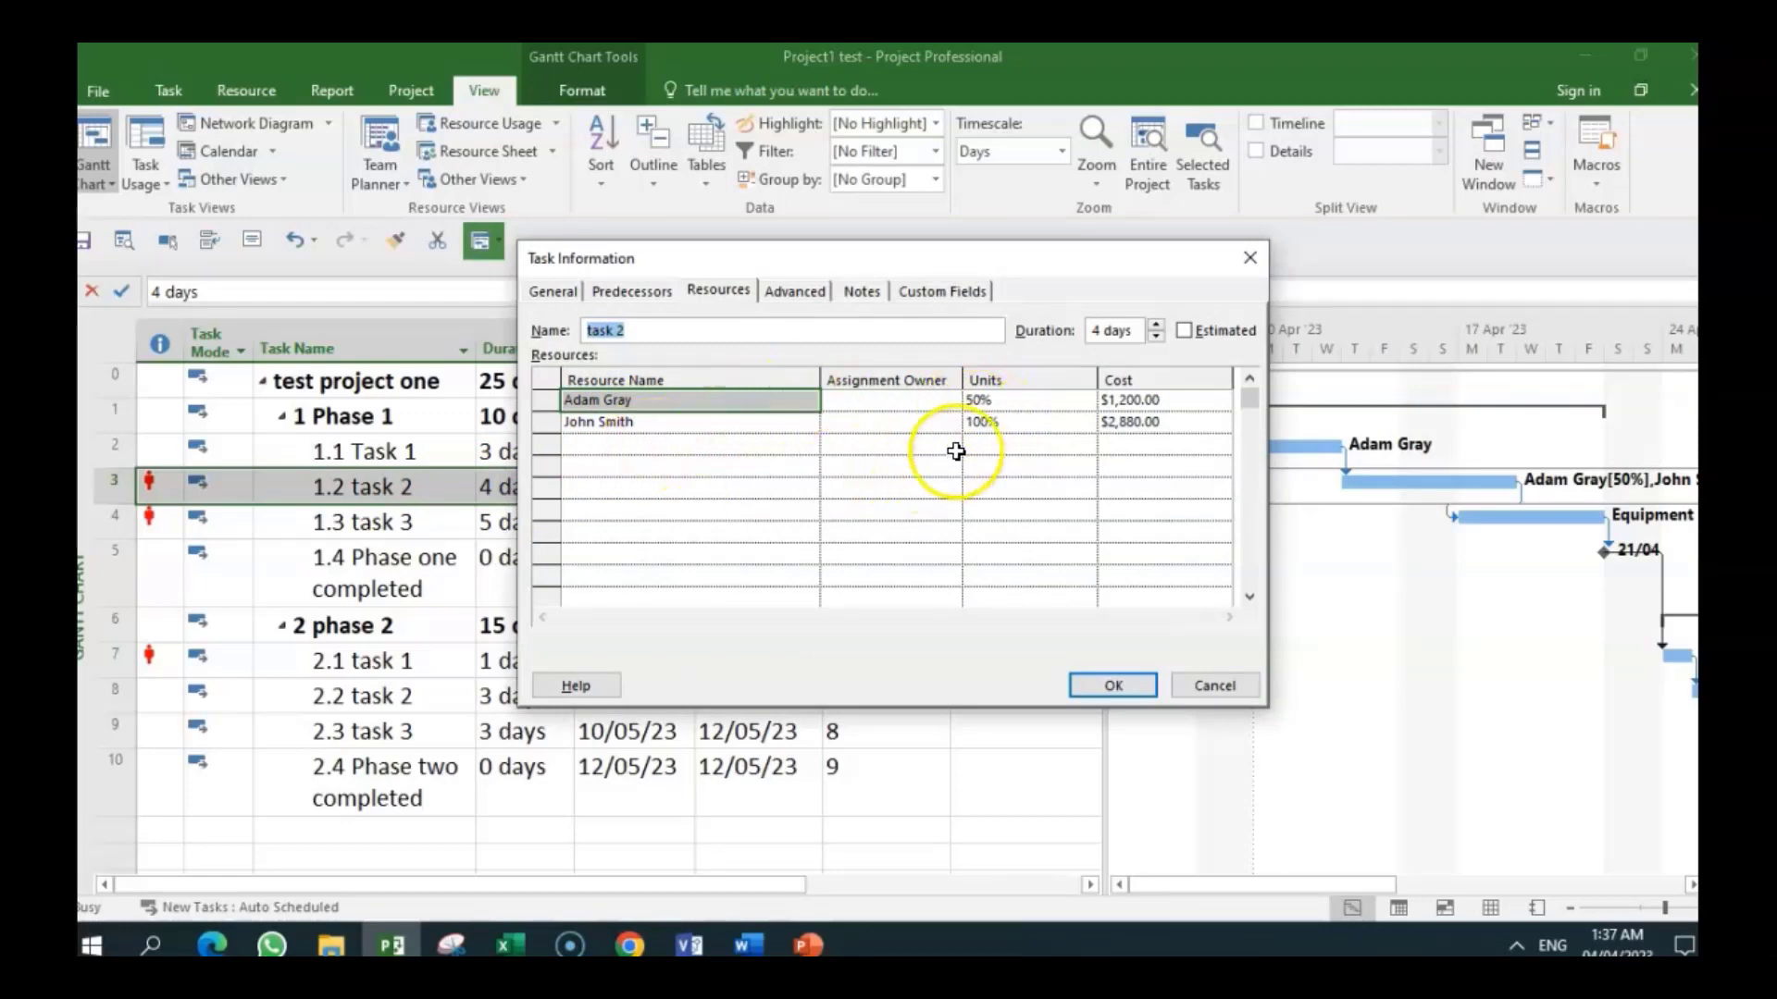
left_click(1111, 686)
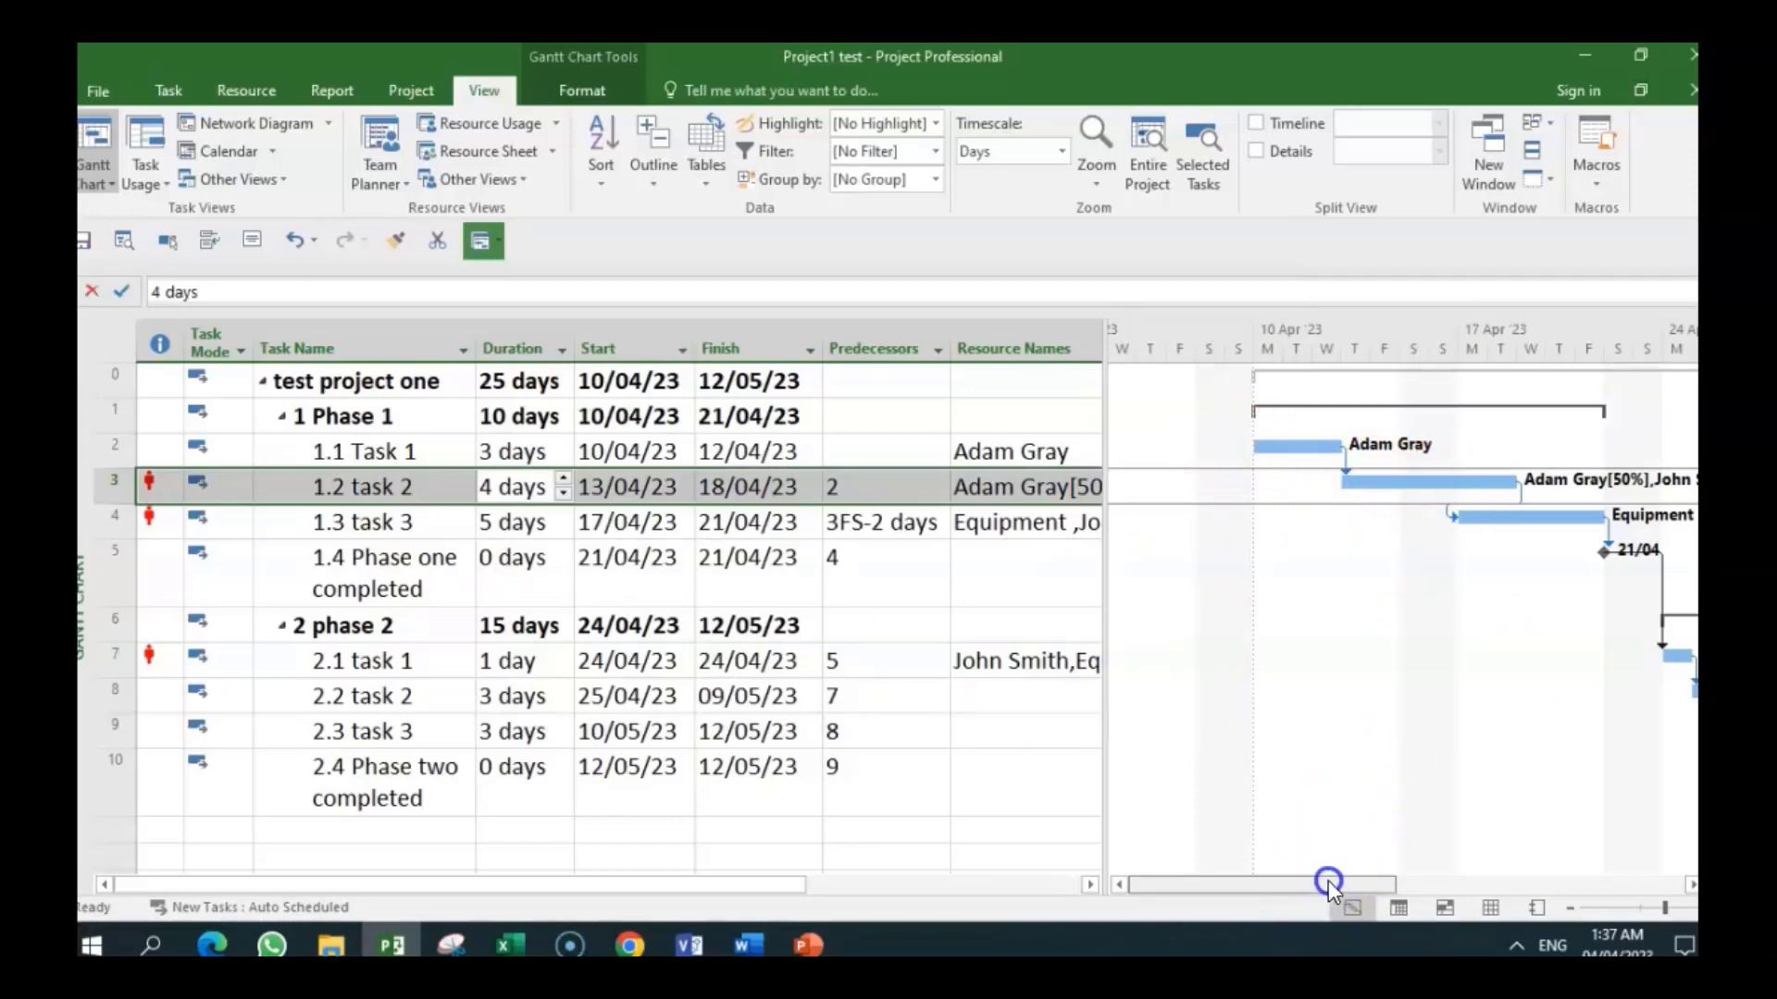
mouse_move(1330, 883)
left_mouse_down()
mouse_move(1391, 885)
mouse_move(1362, 872)
left_mouse_up()
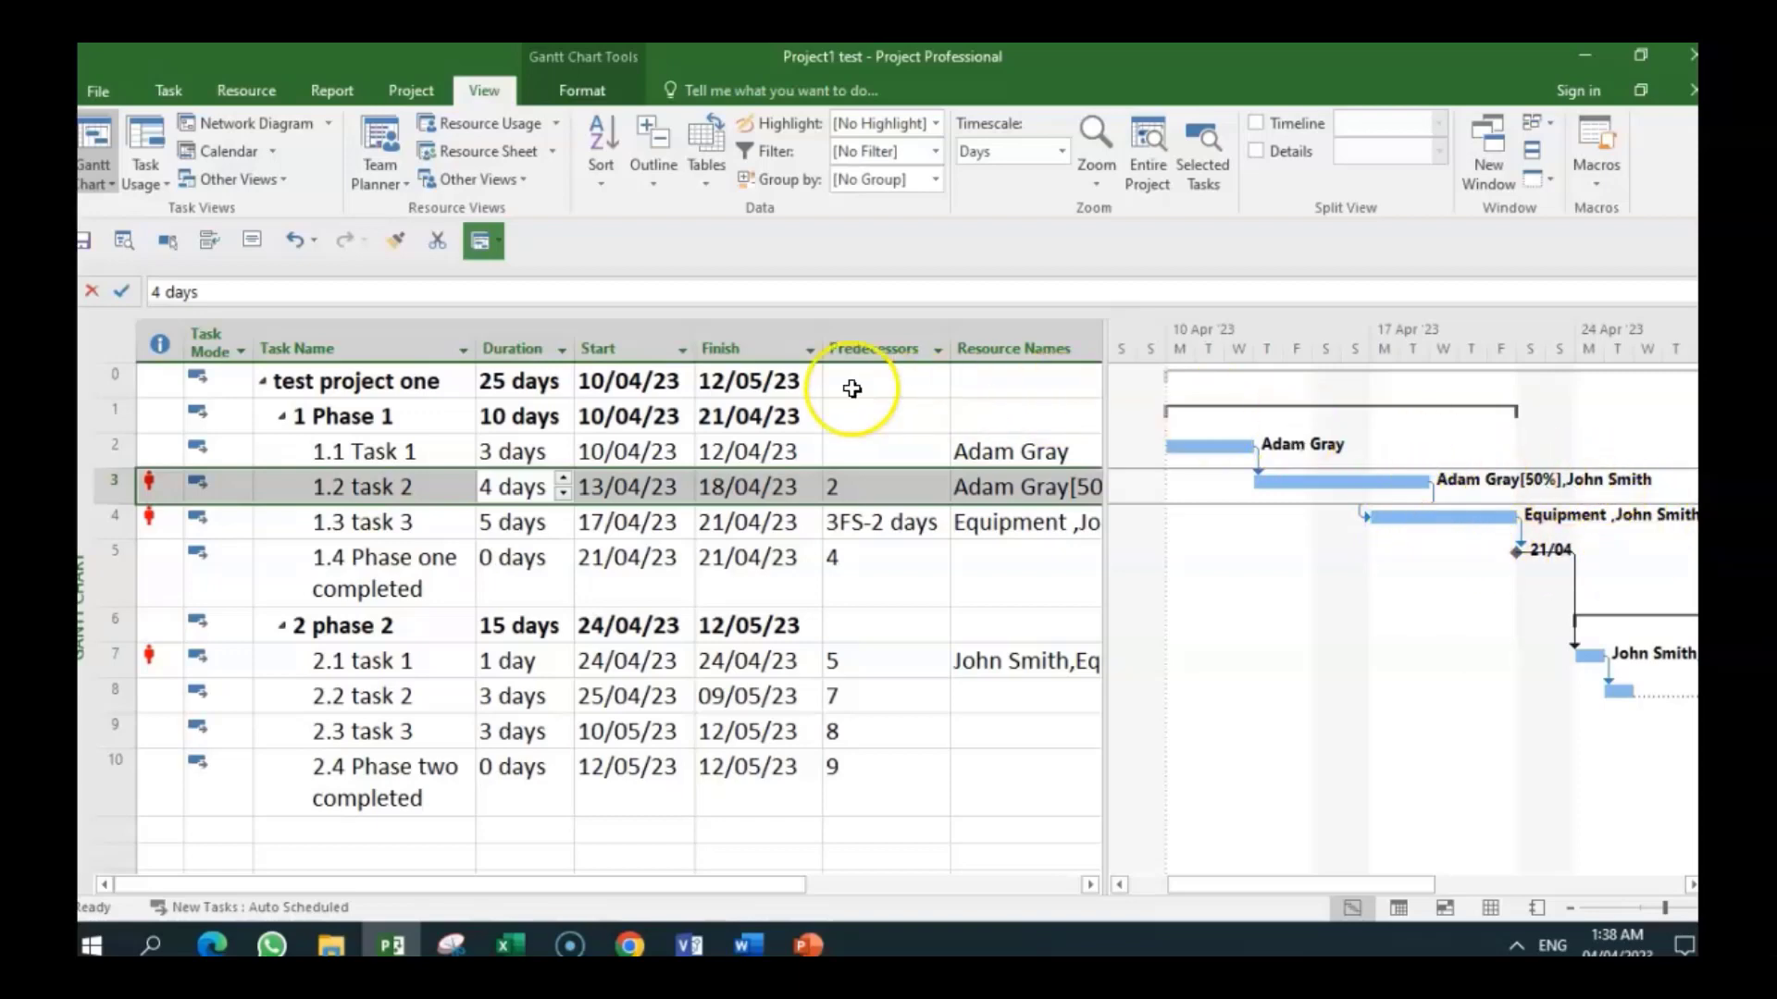
left_click(150, 171)
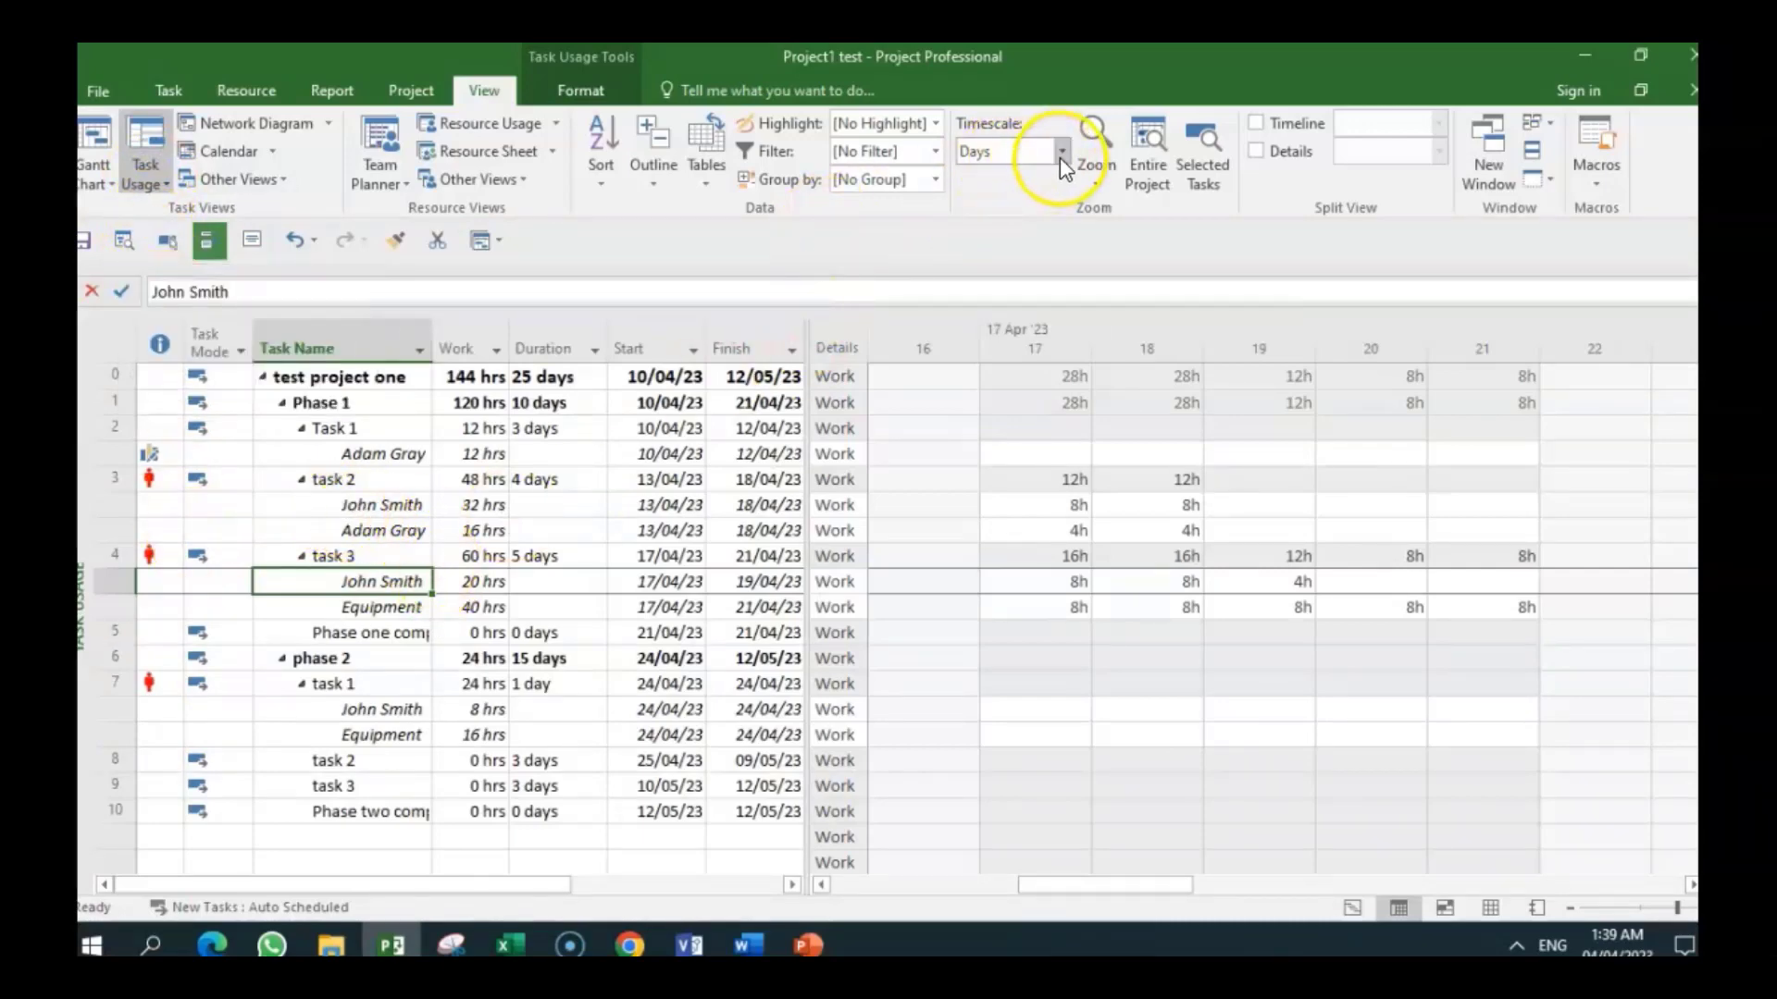
left_click(389, 505)
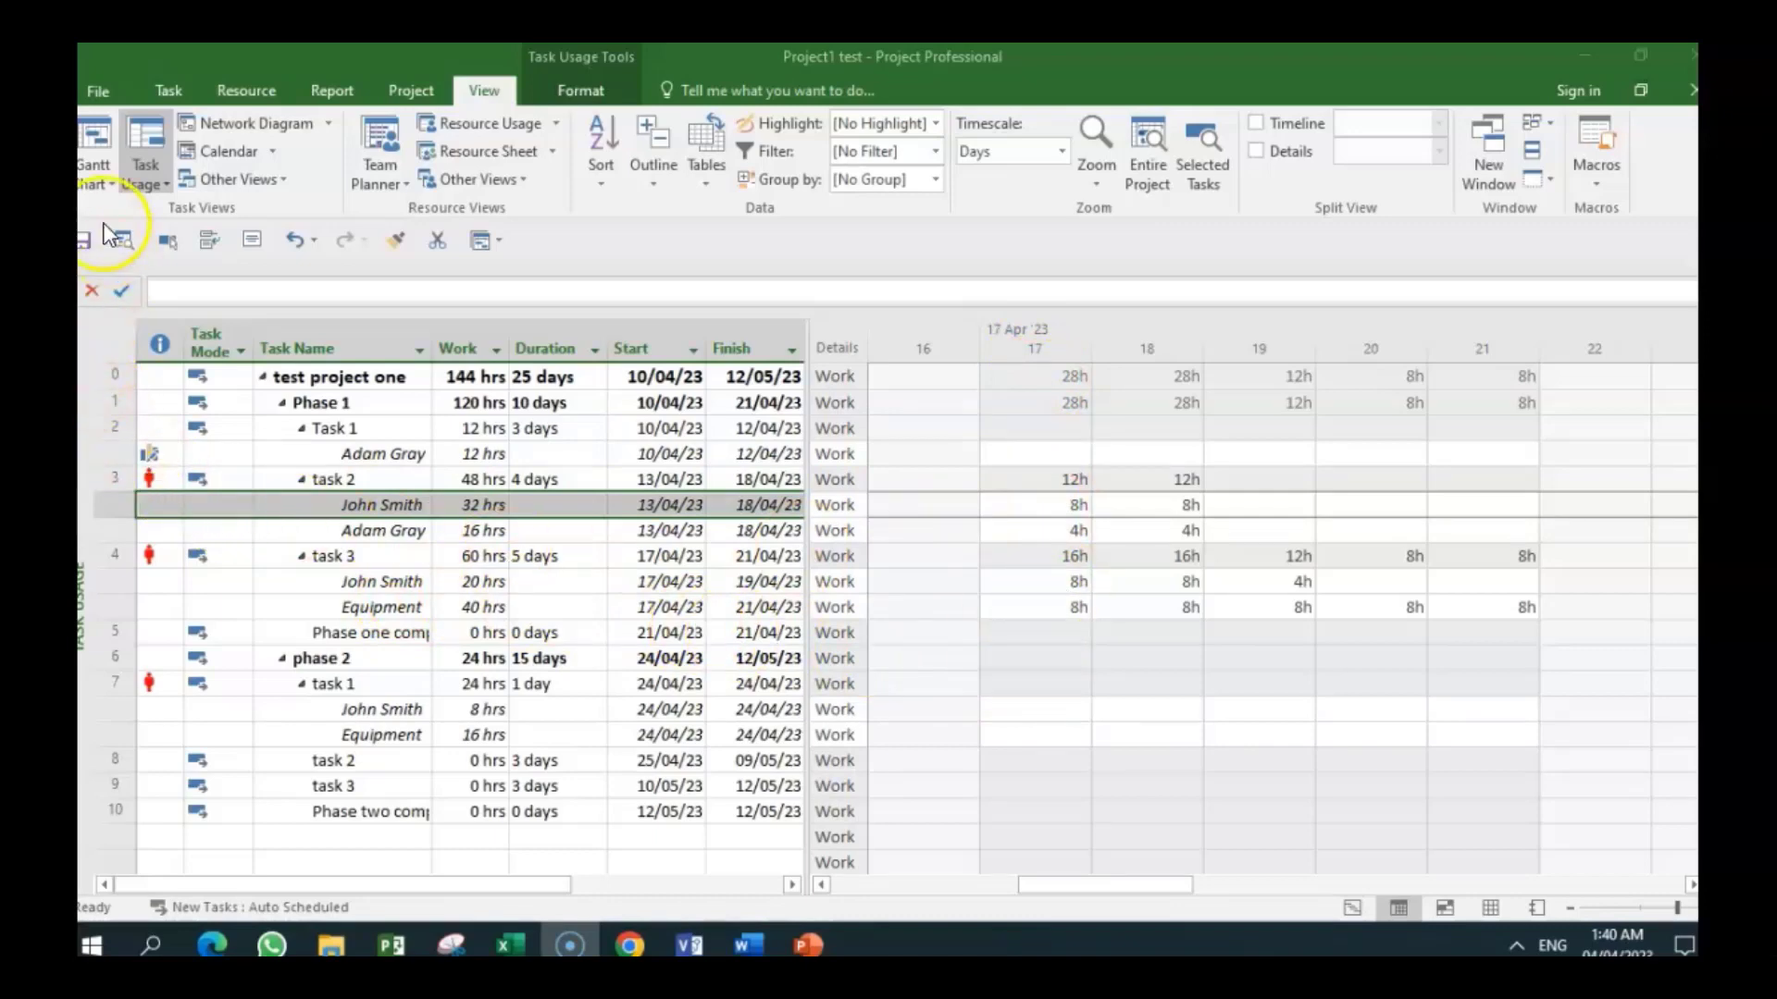
left_click(102, 186)
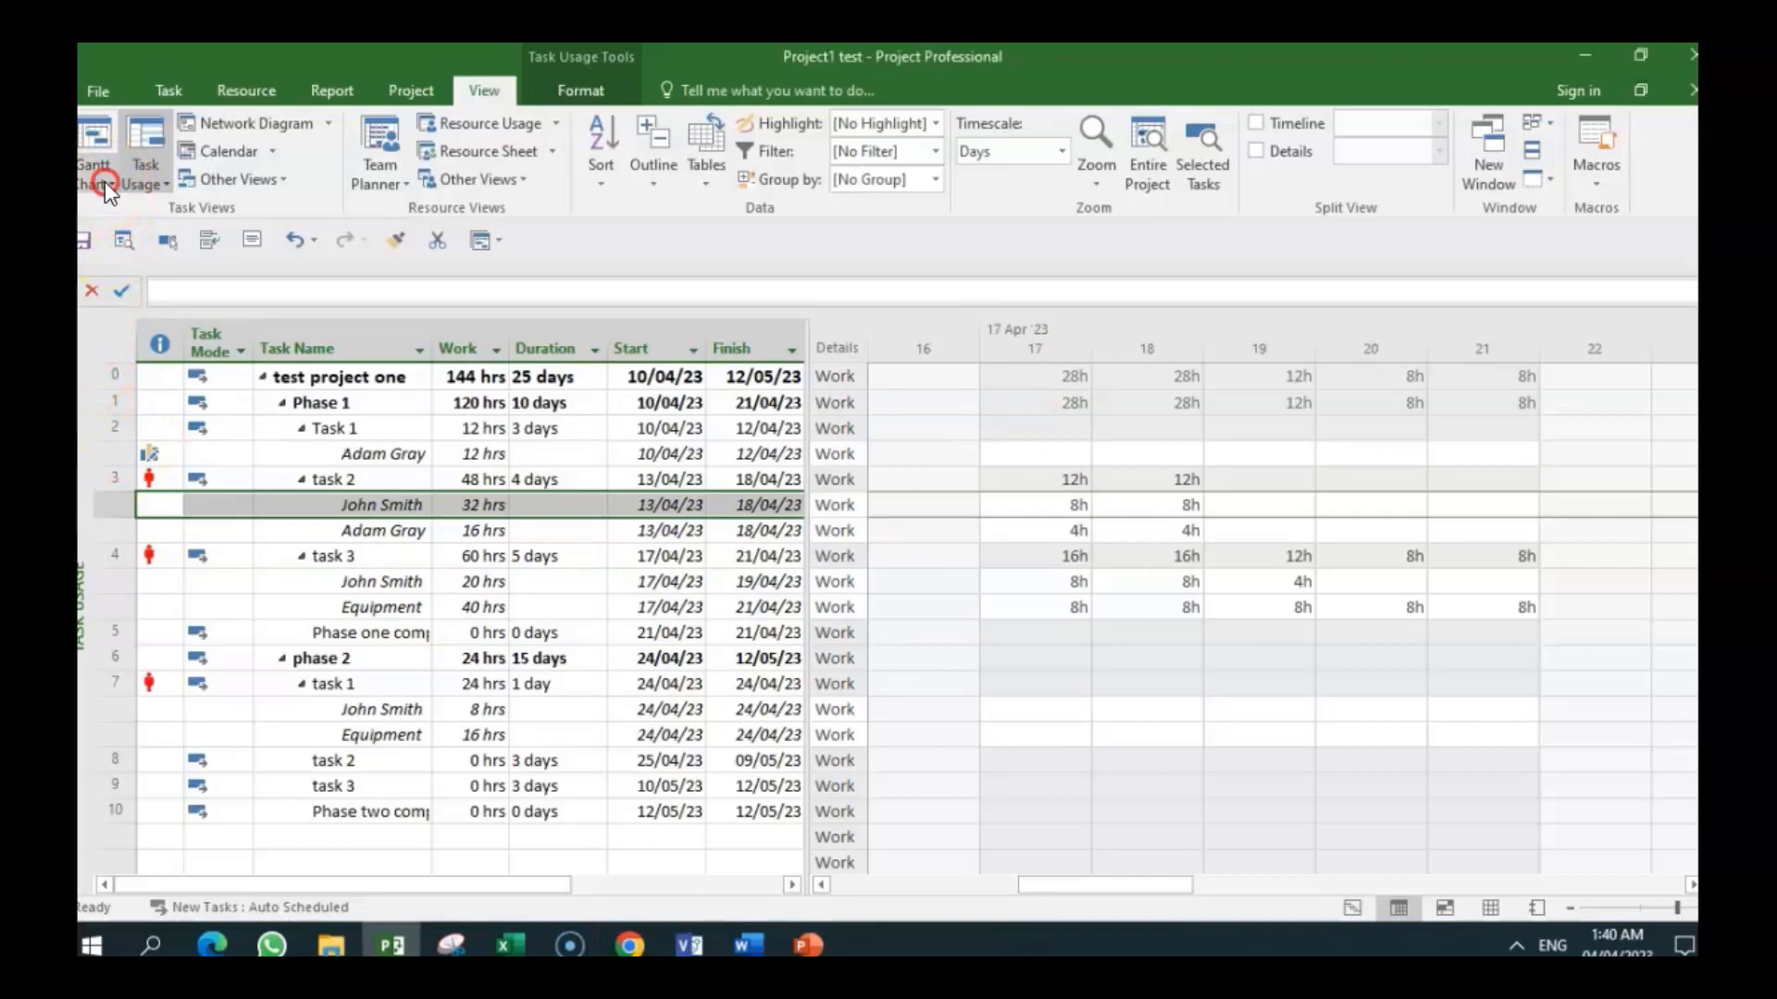
right_click(104, 181)
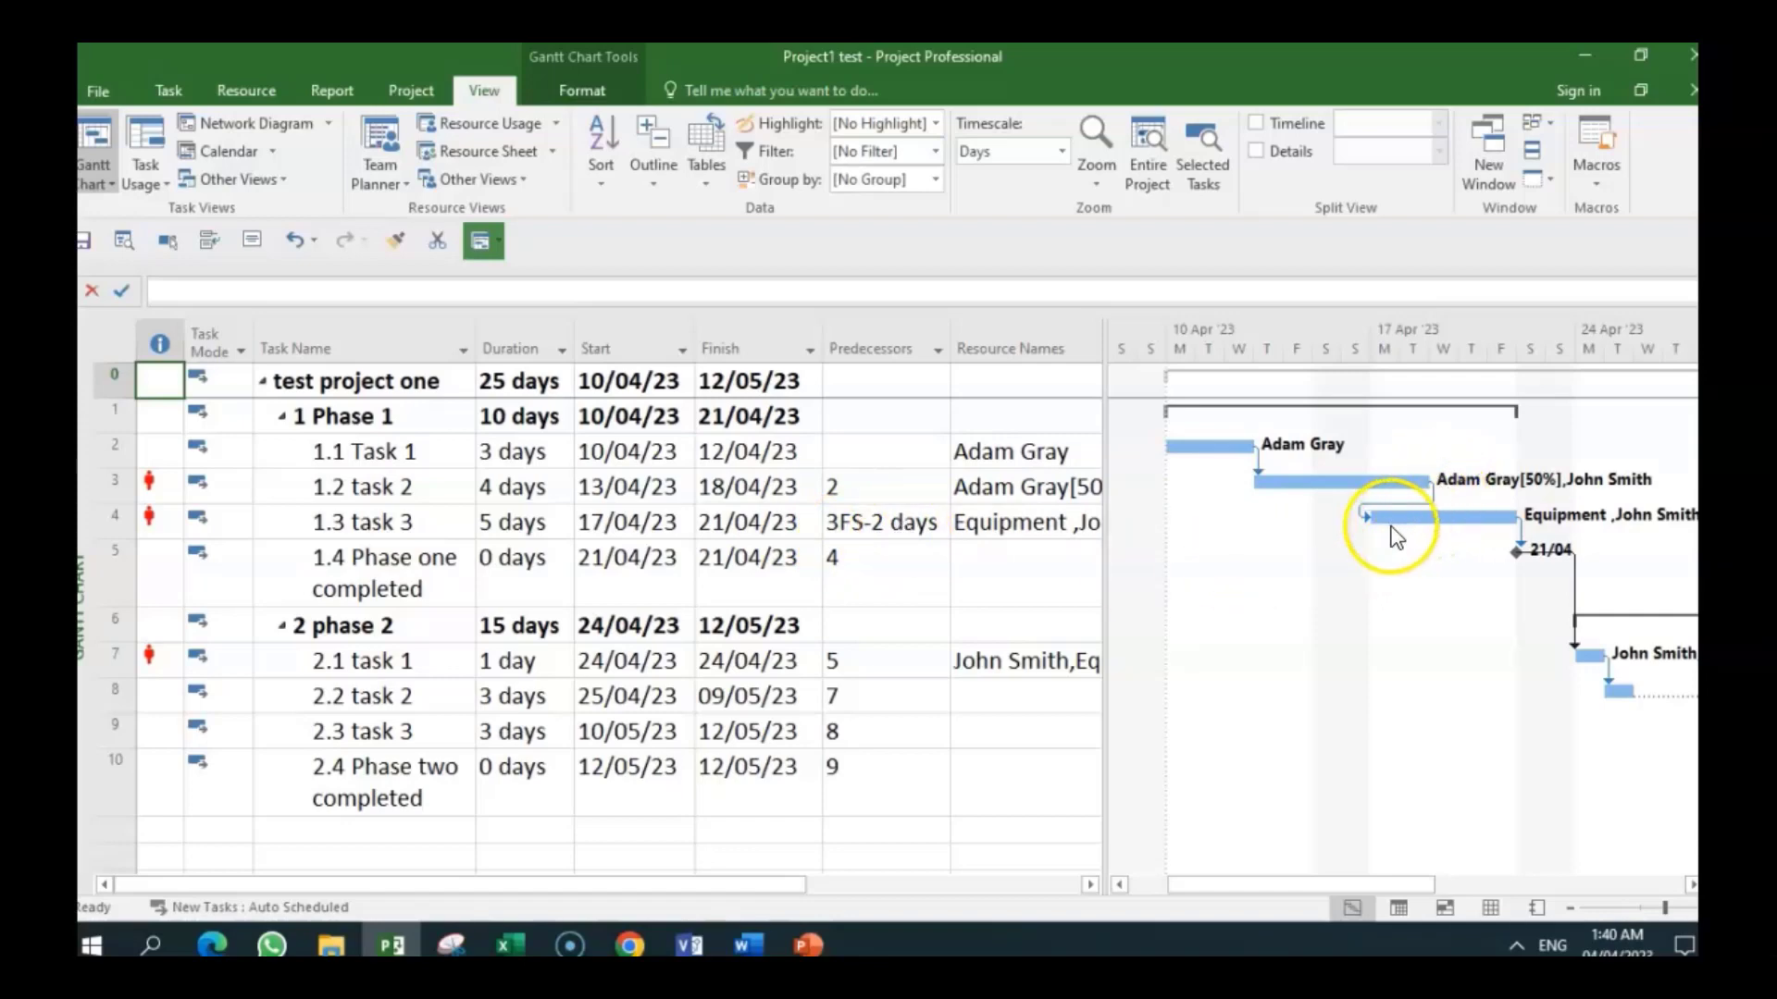
Change task 1.3's predecessor from 3FS-2 days to plain 3, removing the 2-day lead.
left_click(402, 528)
double_click(404, 527)
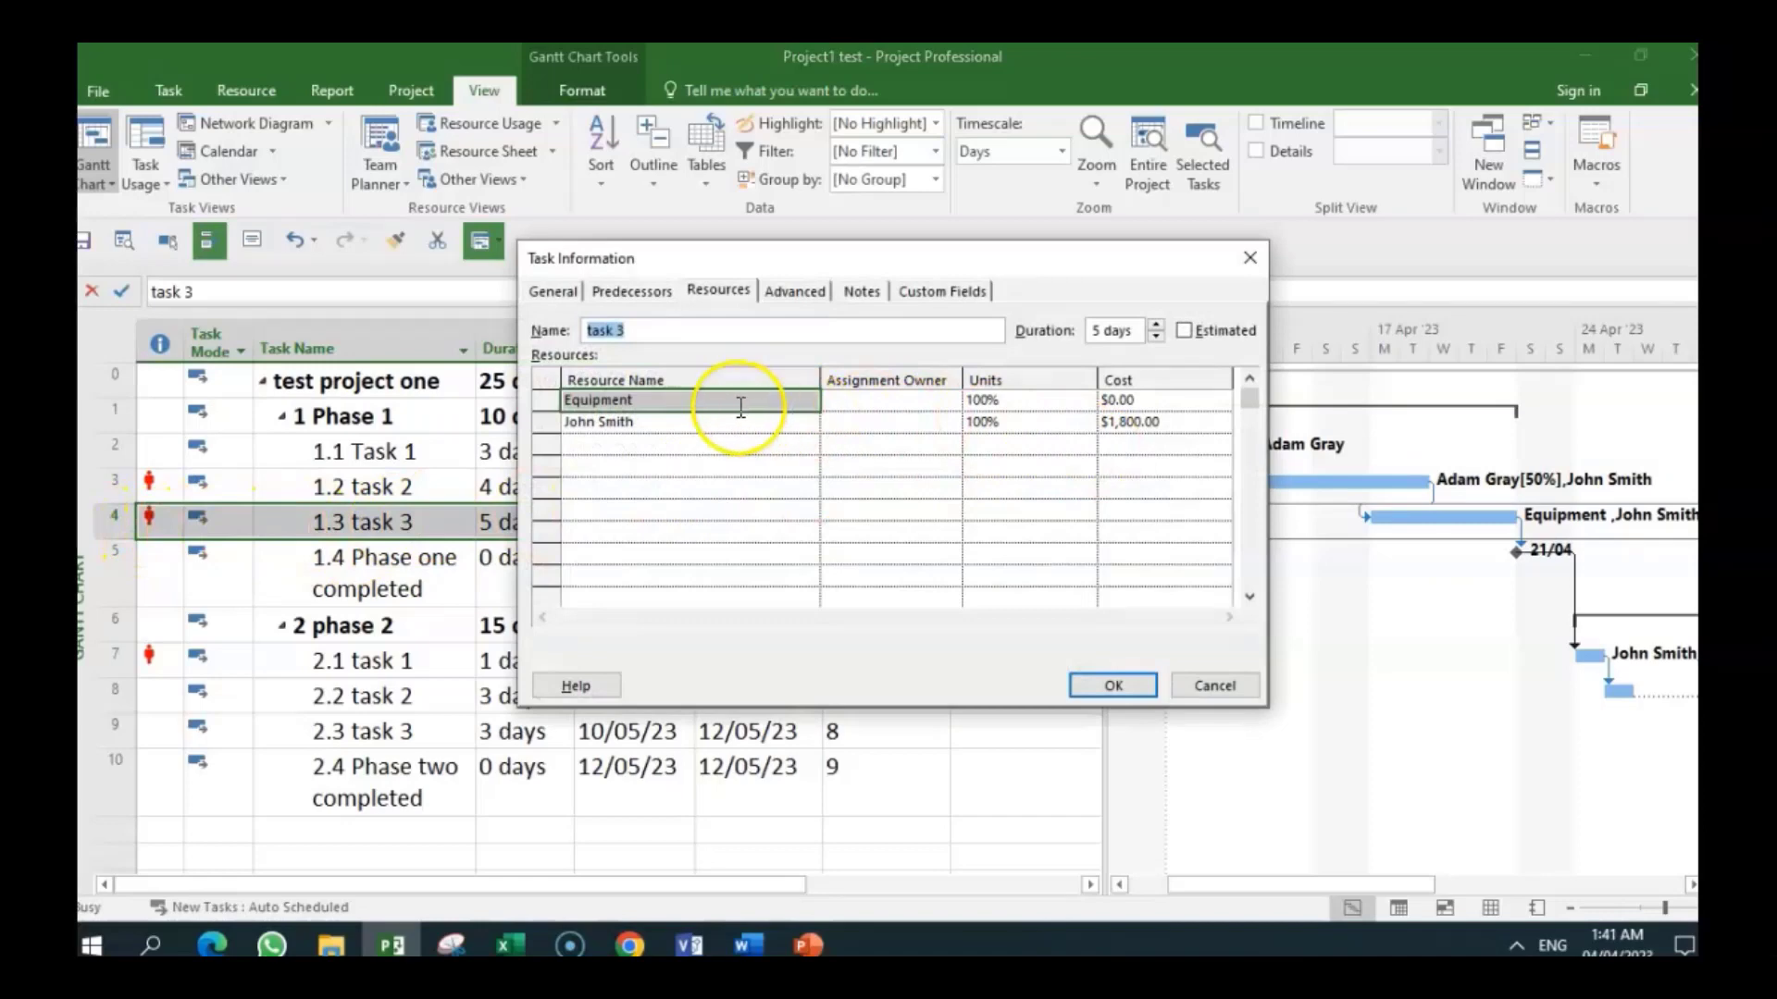
left_click(707, 423)
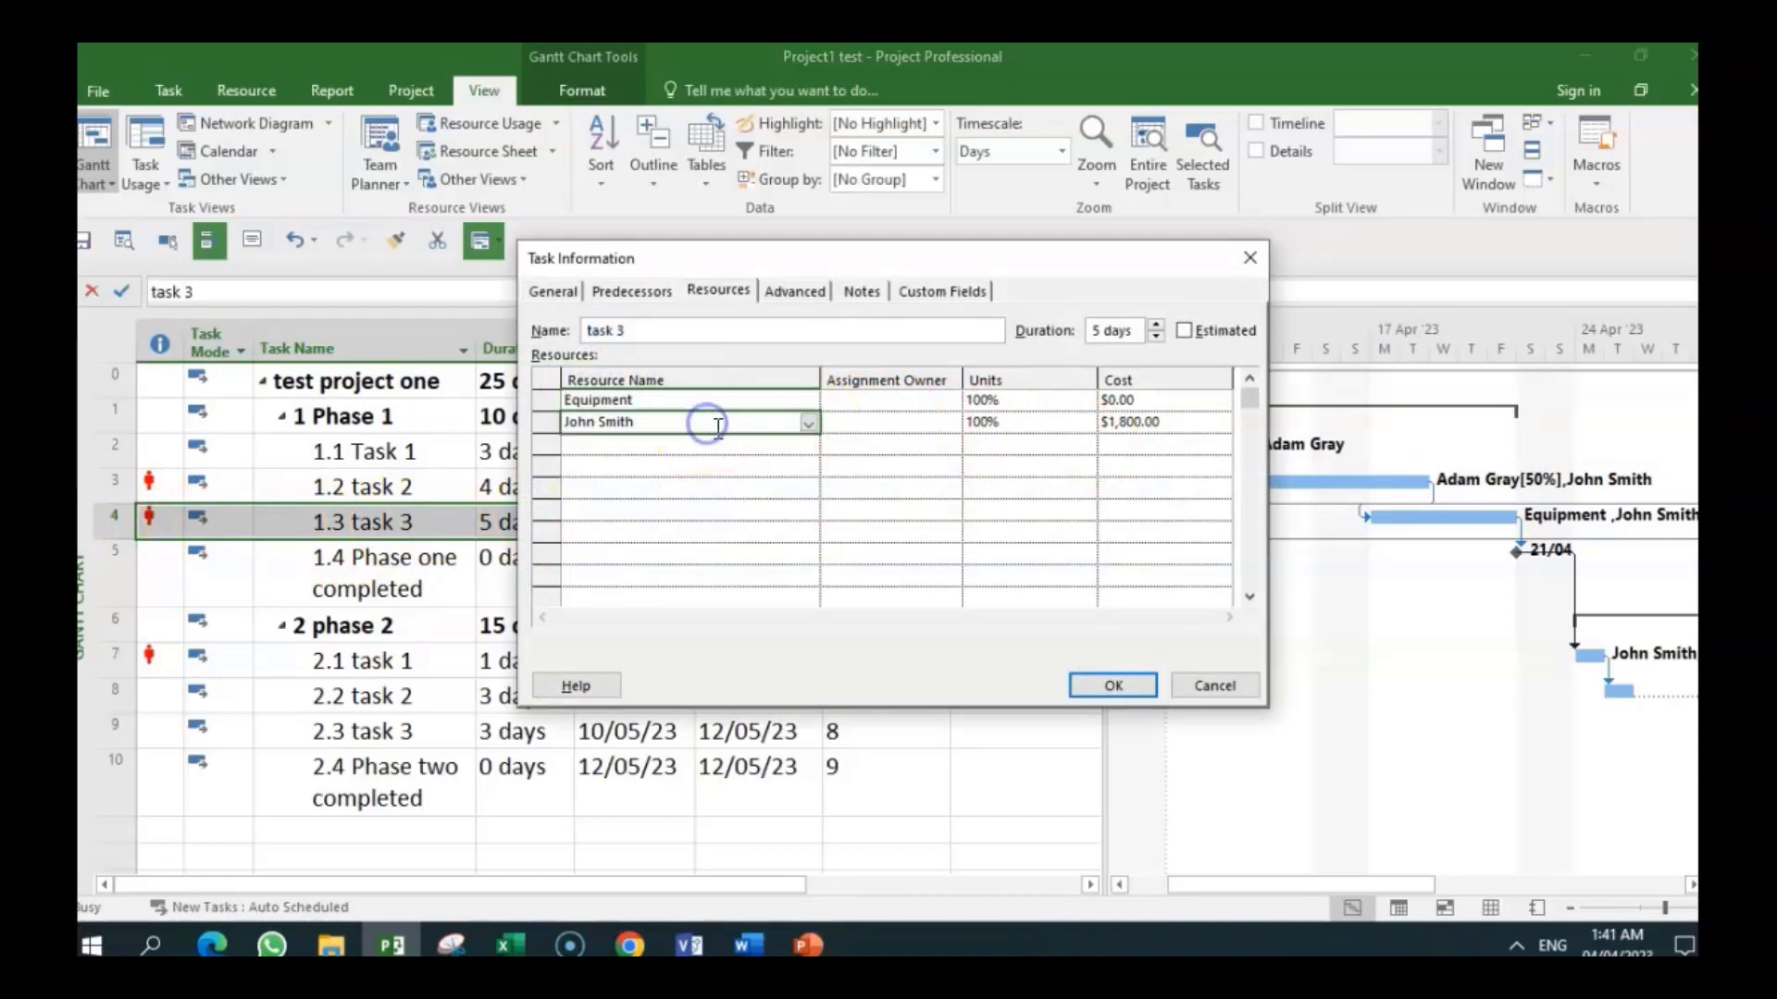
left_click(658, 289)
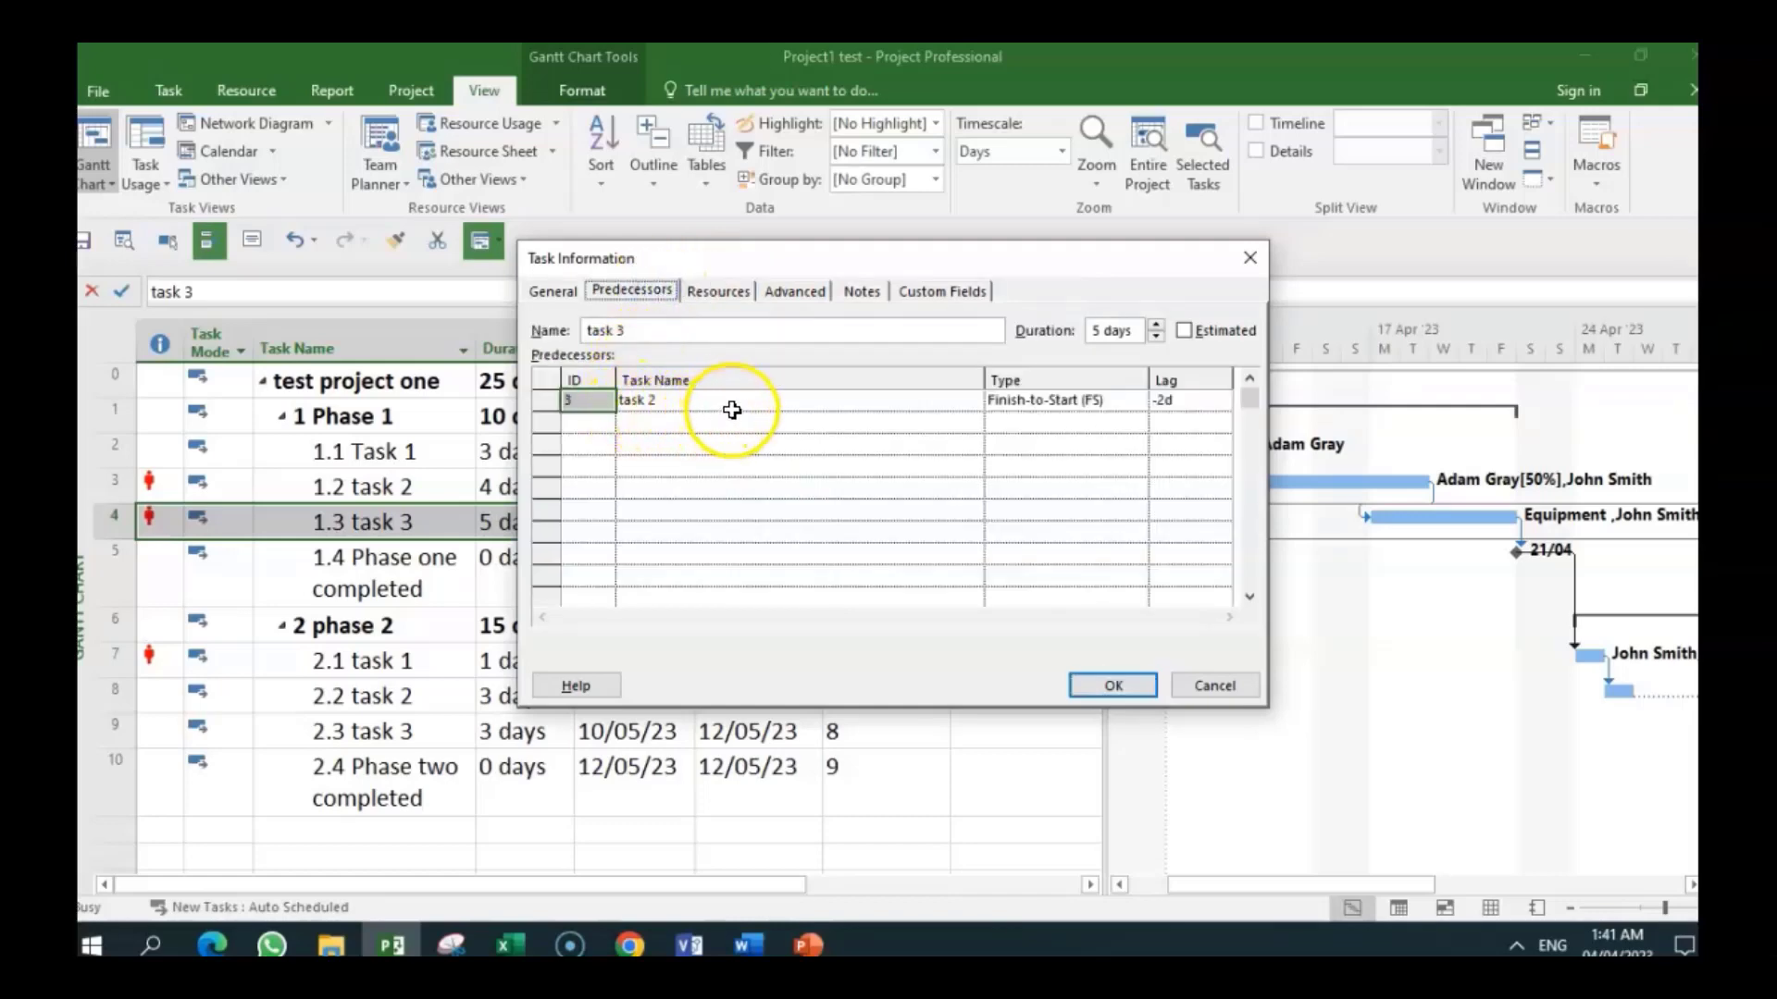
left_click(1203, 402)
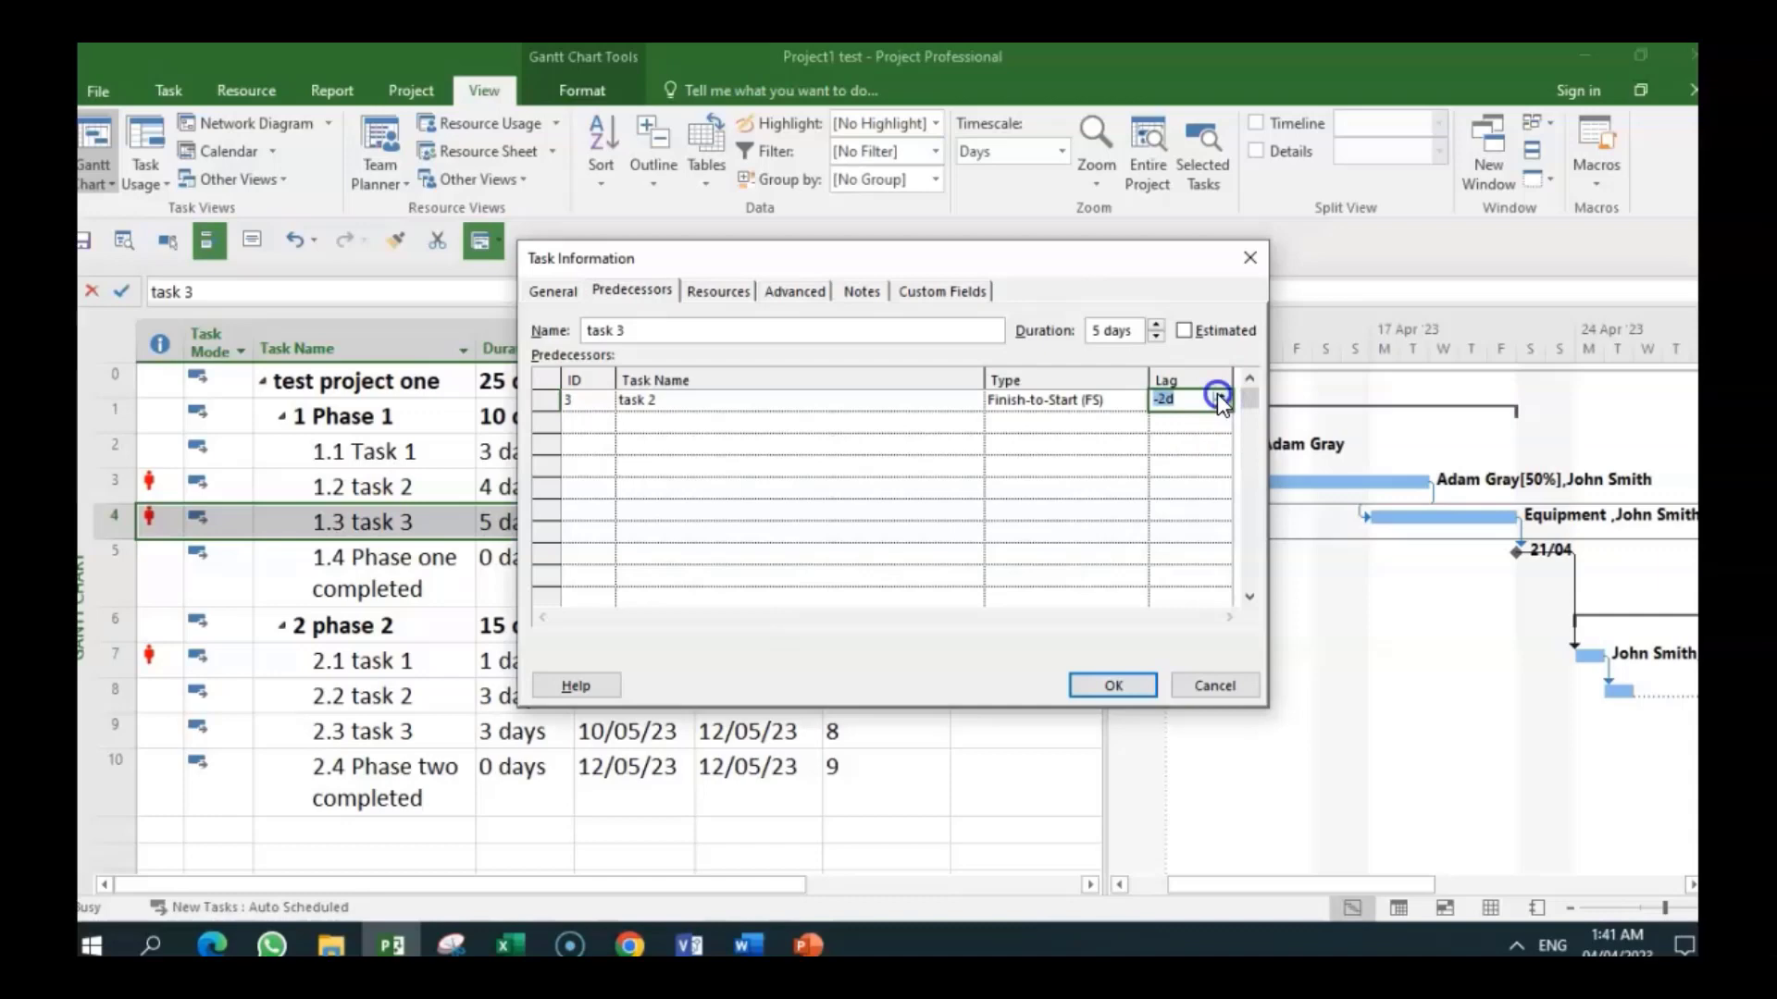
left_click(1218, 393)
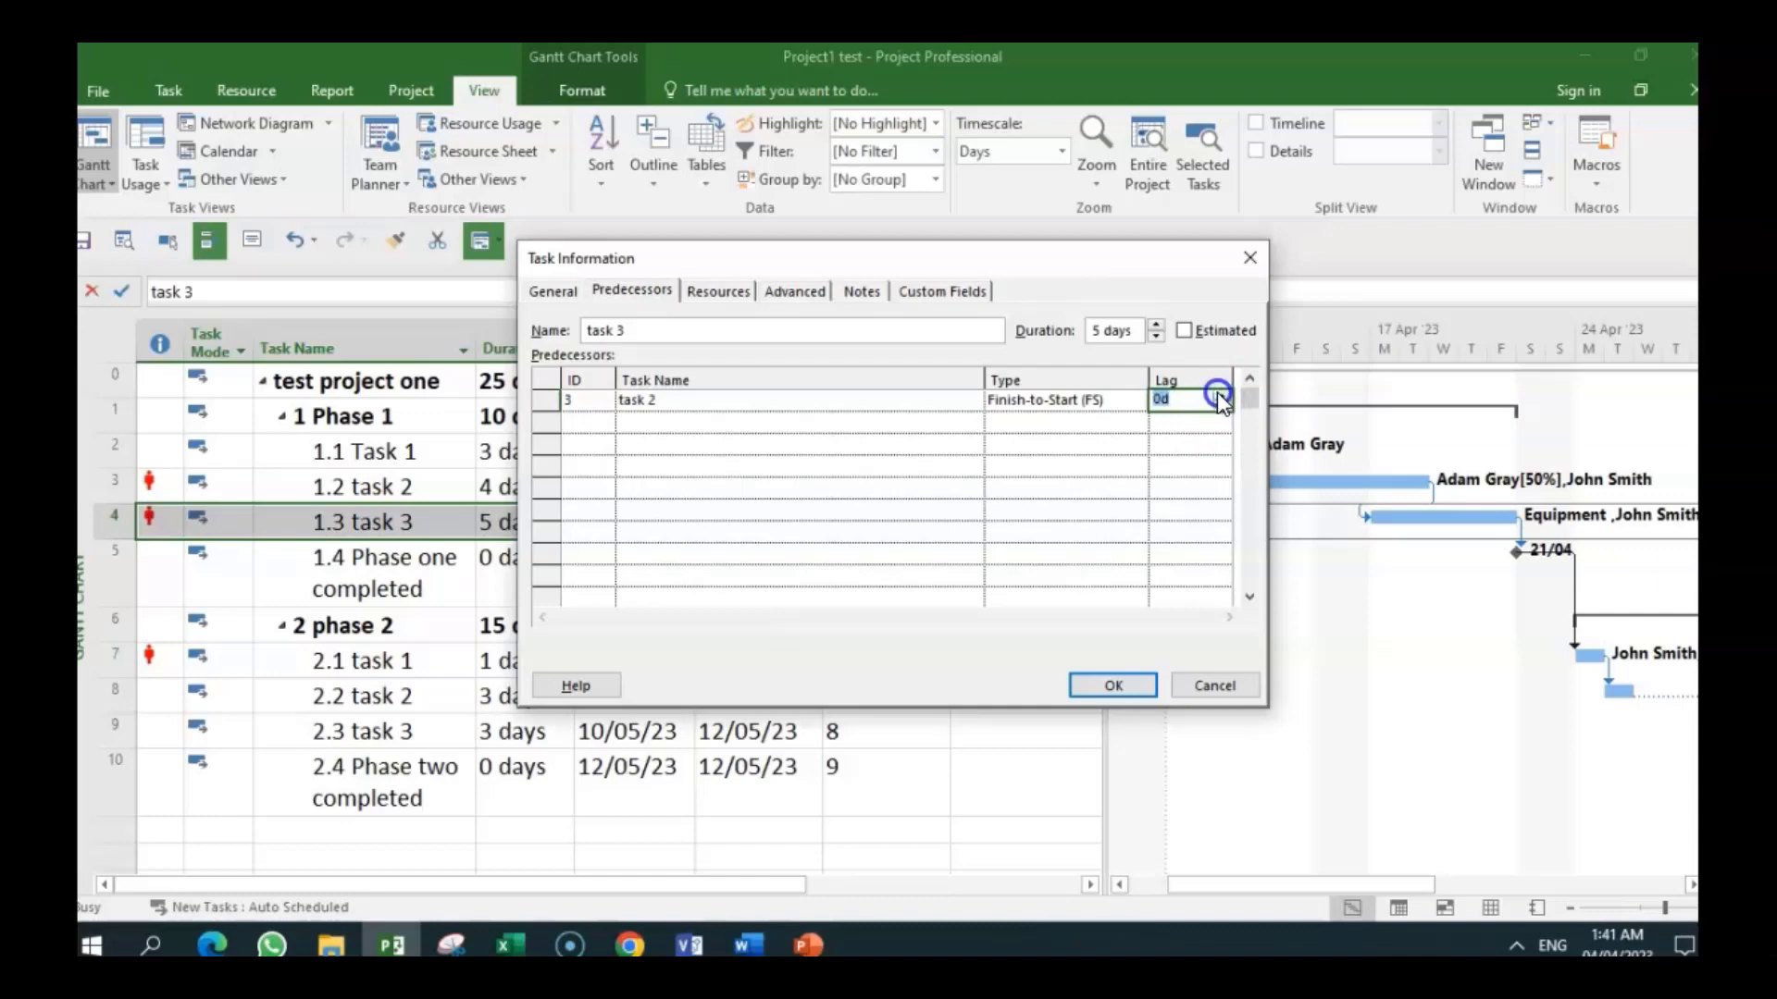
left_click(1106, 697)
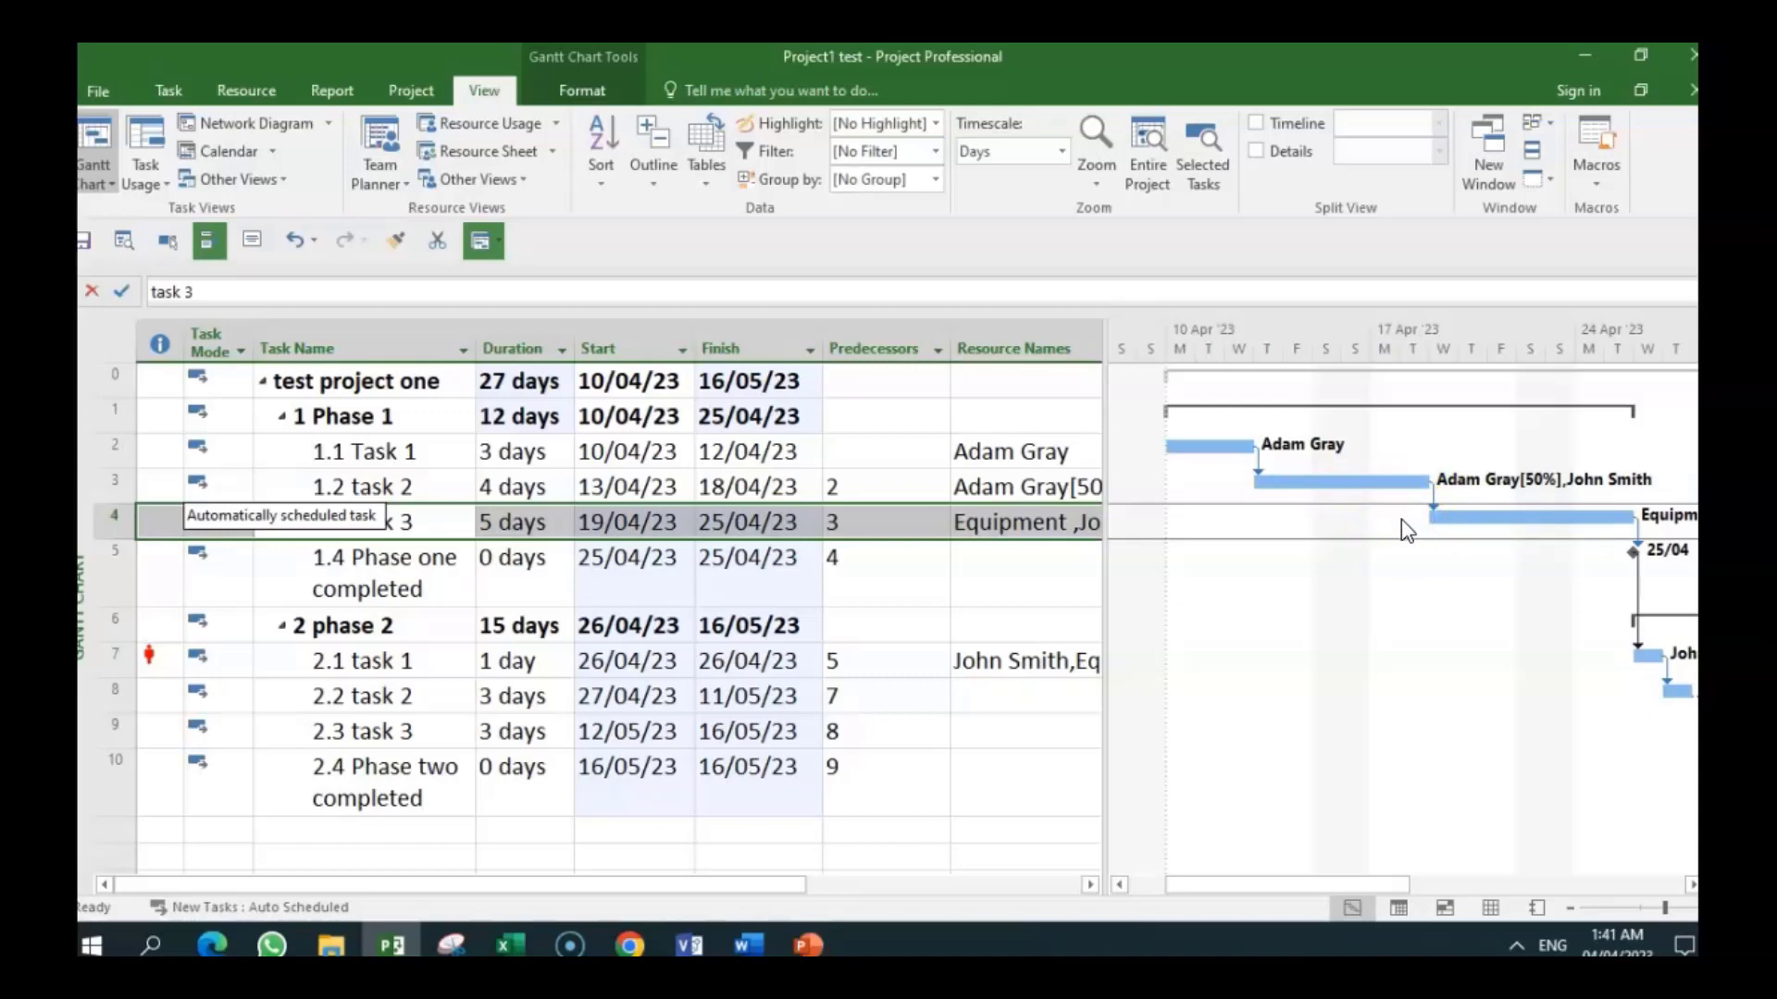
mouse_move(147, 658)
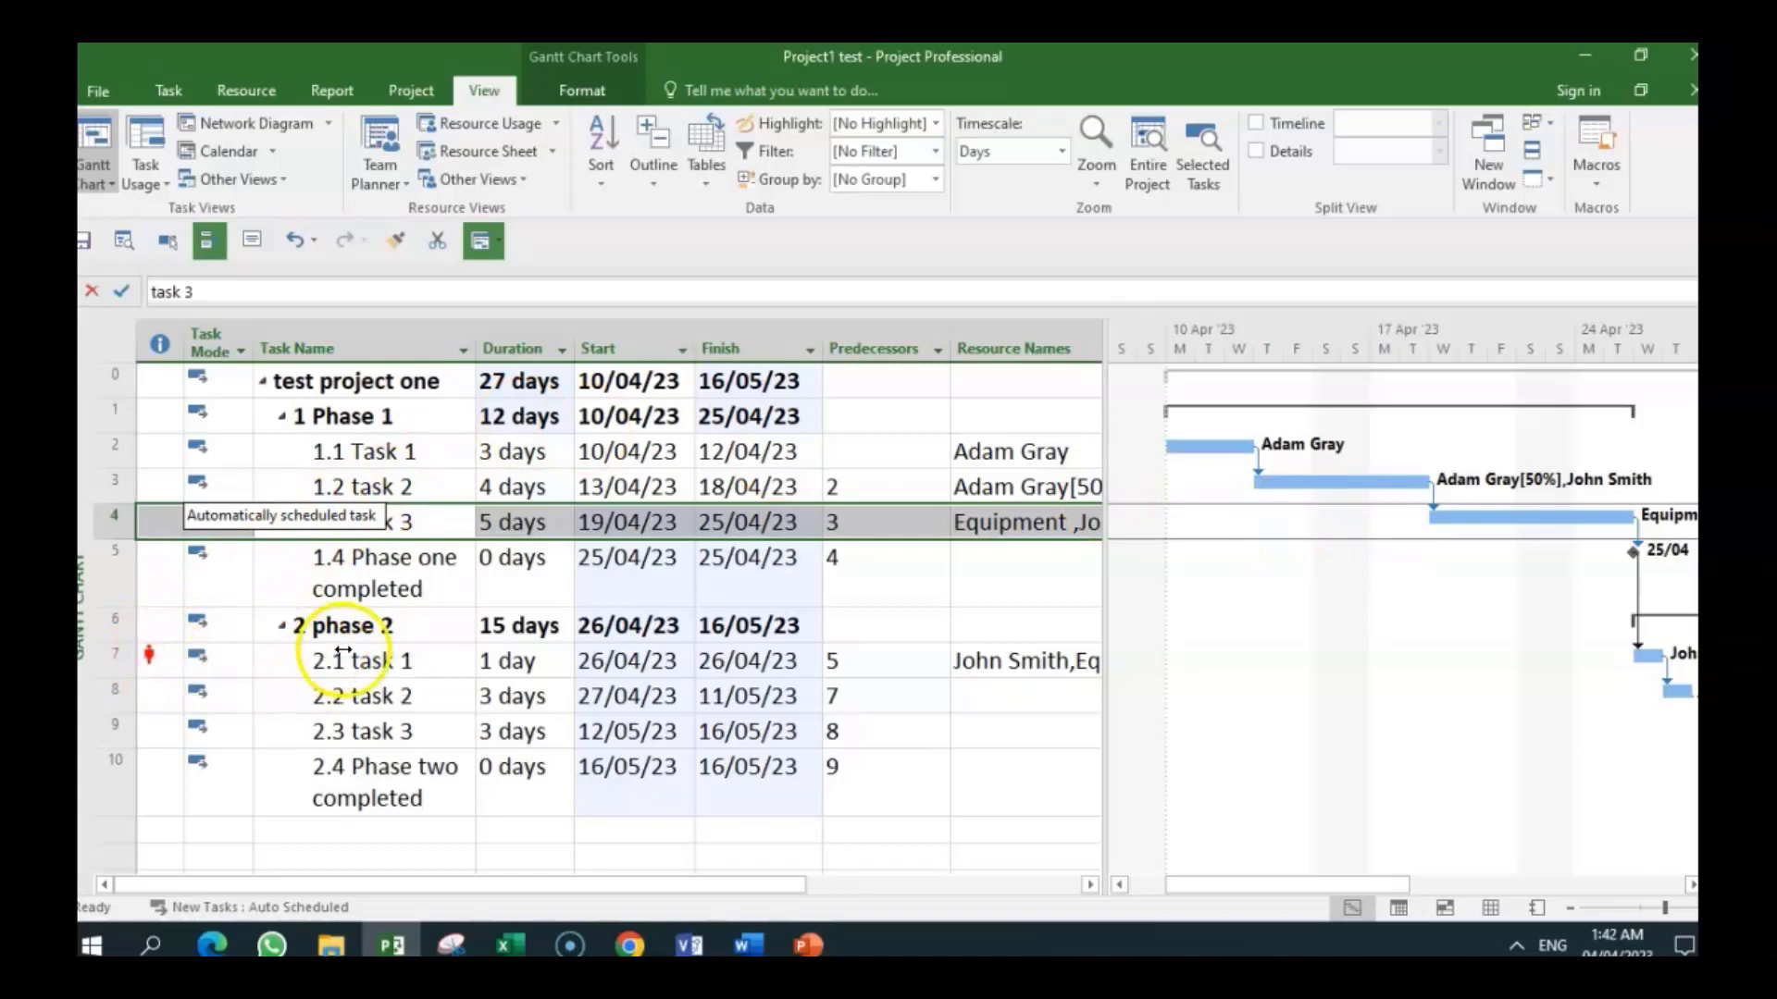
double_click(367, 661)
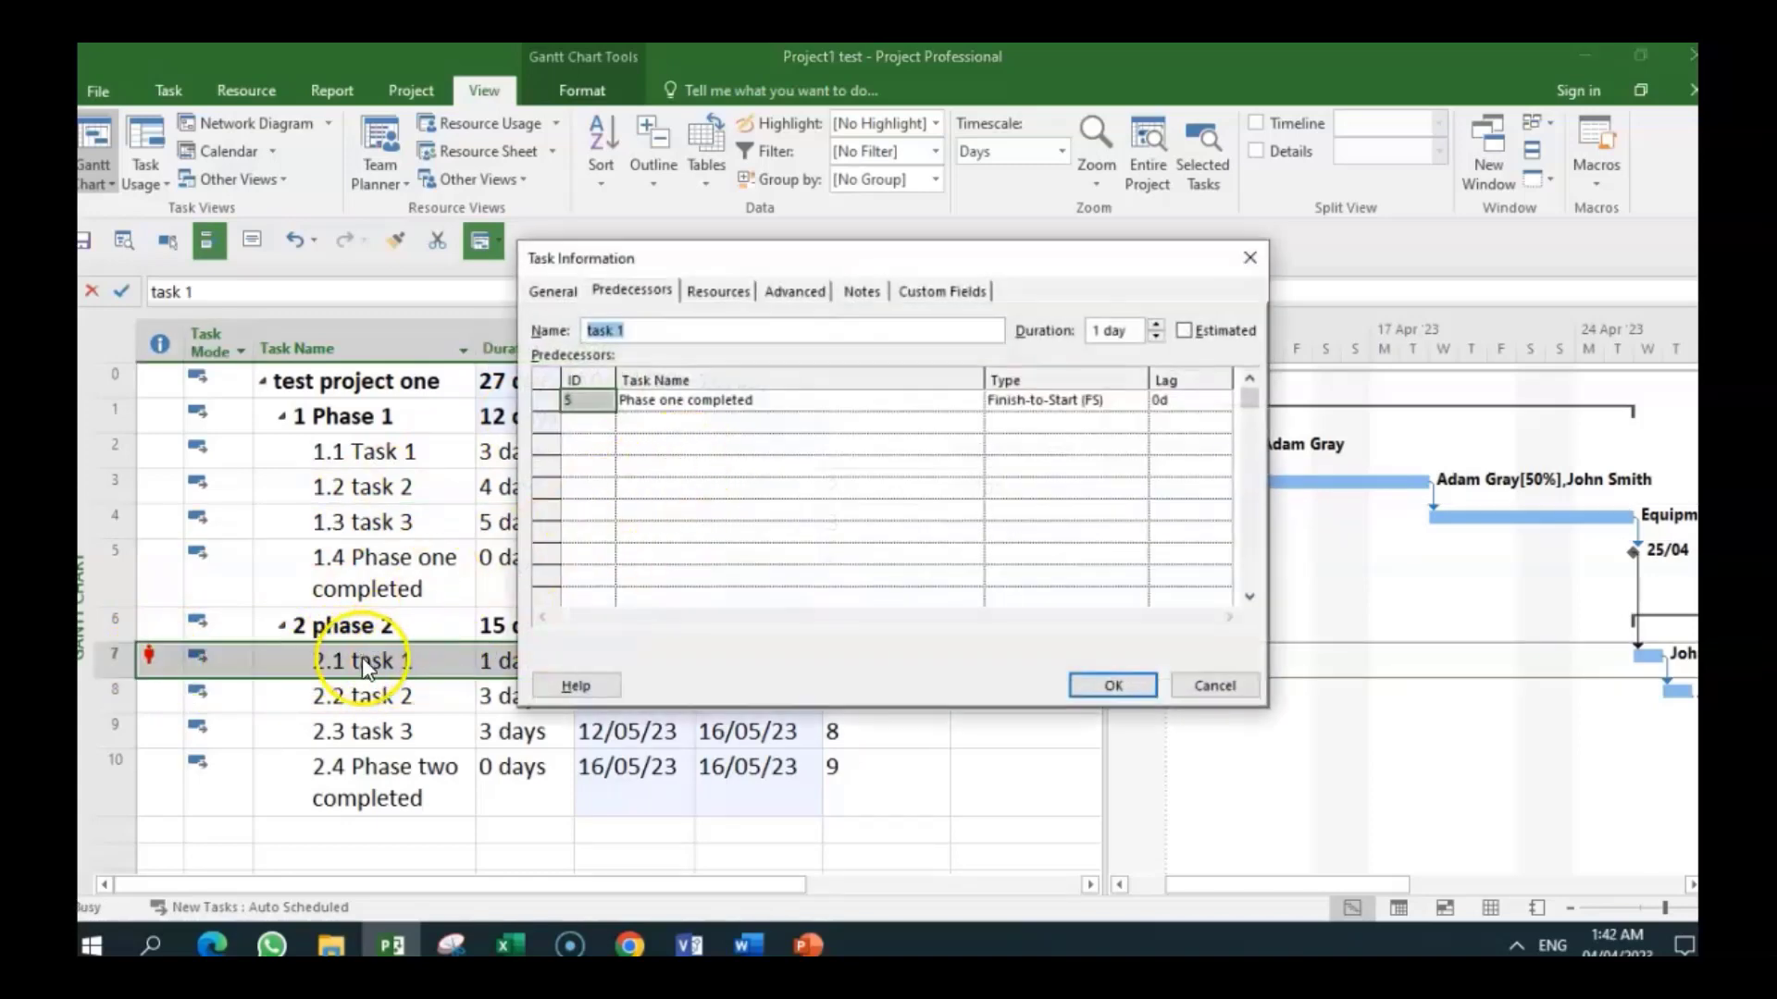
left_click(720, 295)
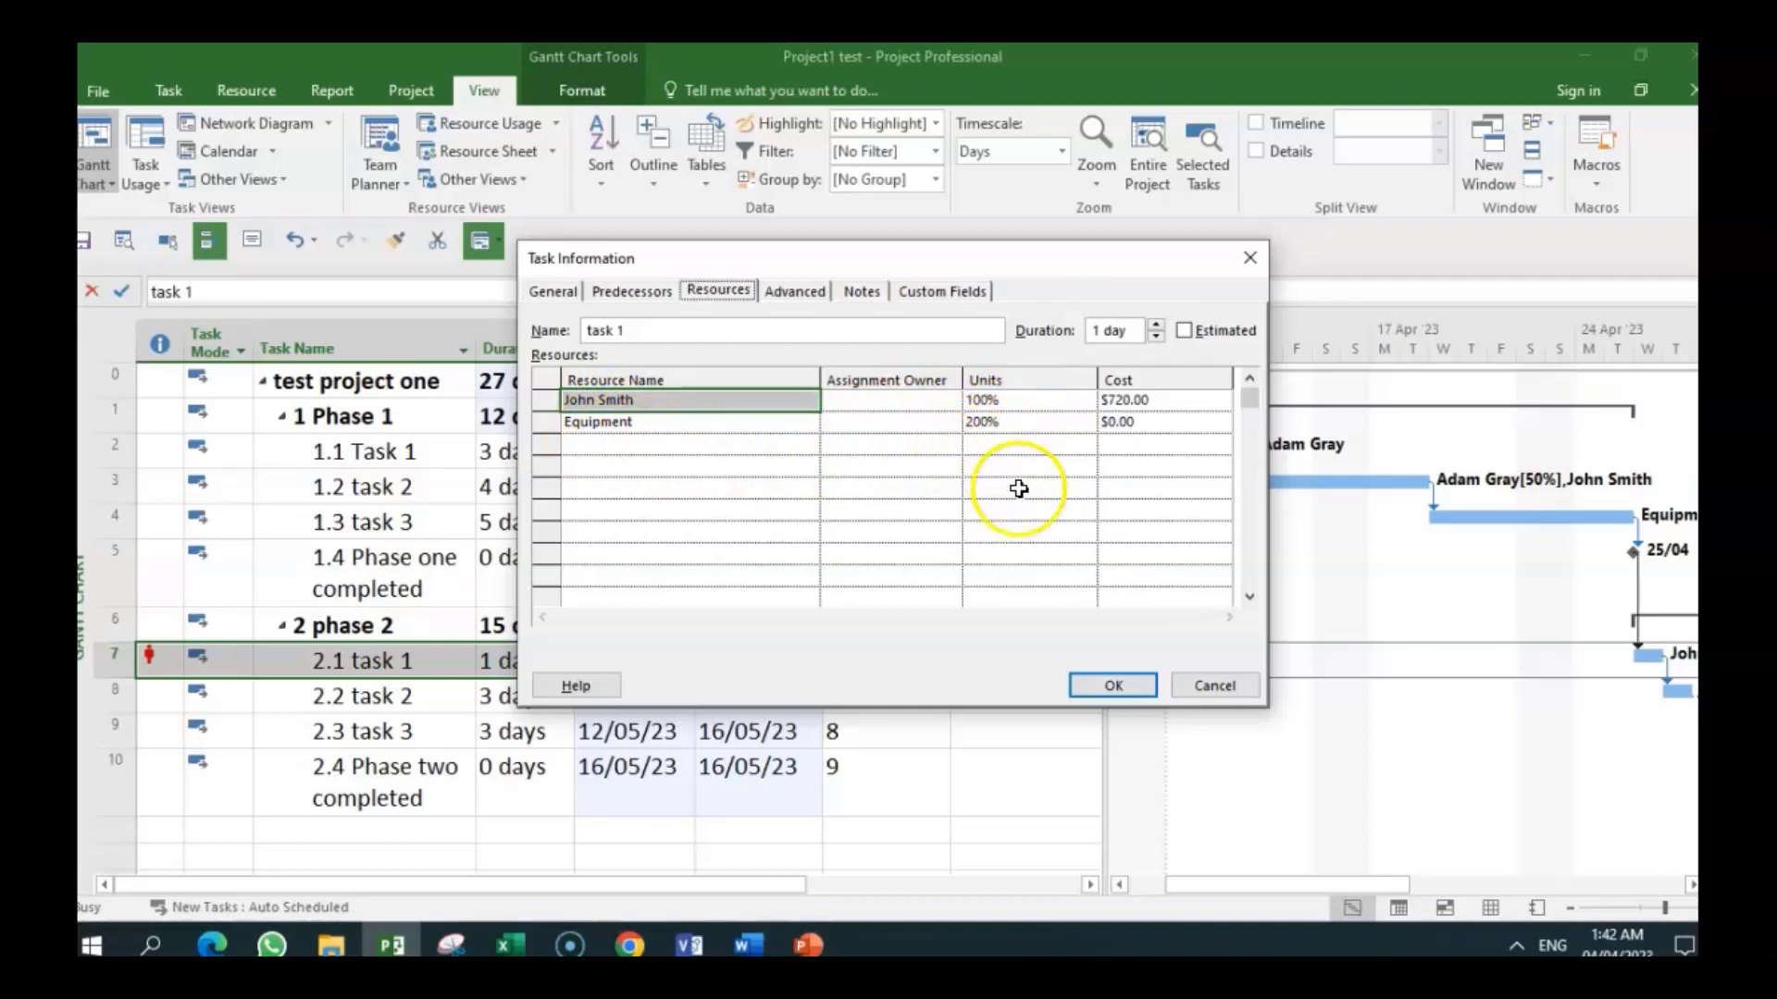
left_click(1096, 684)
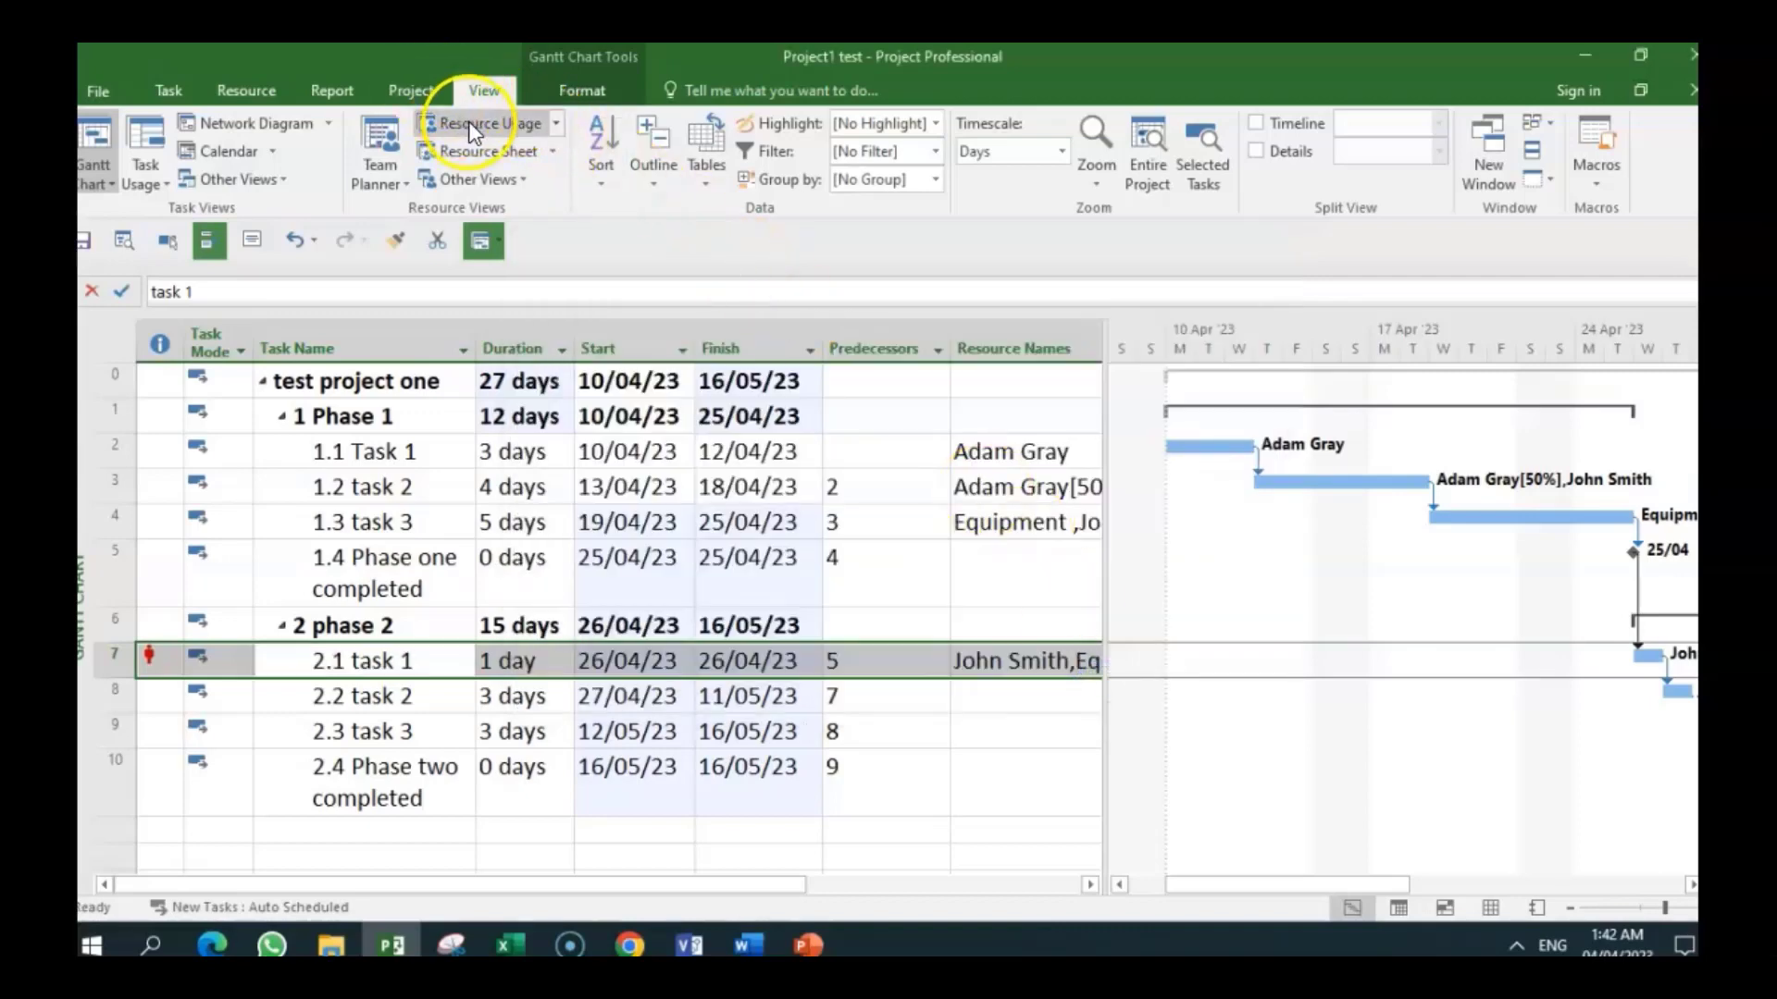
Go to the Resource Sheet, then switch to the Leveling Gantt view.
left_click(498, 152)
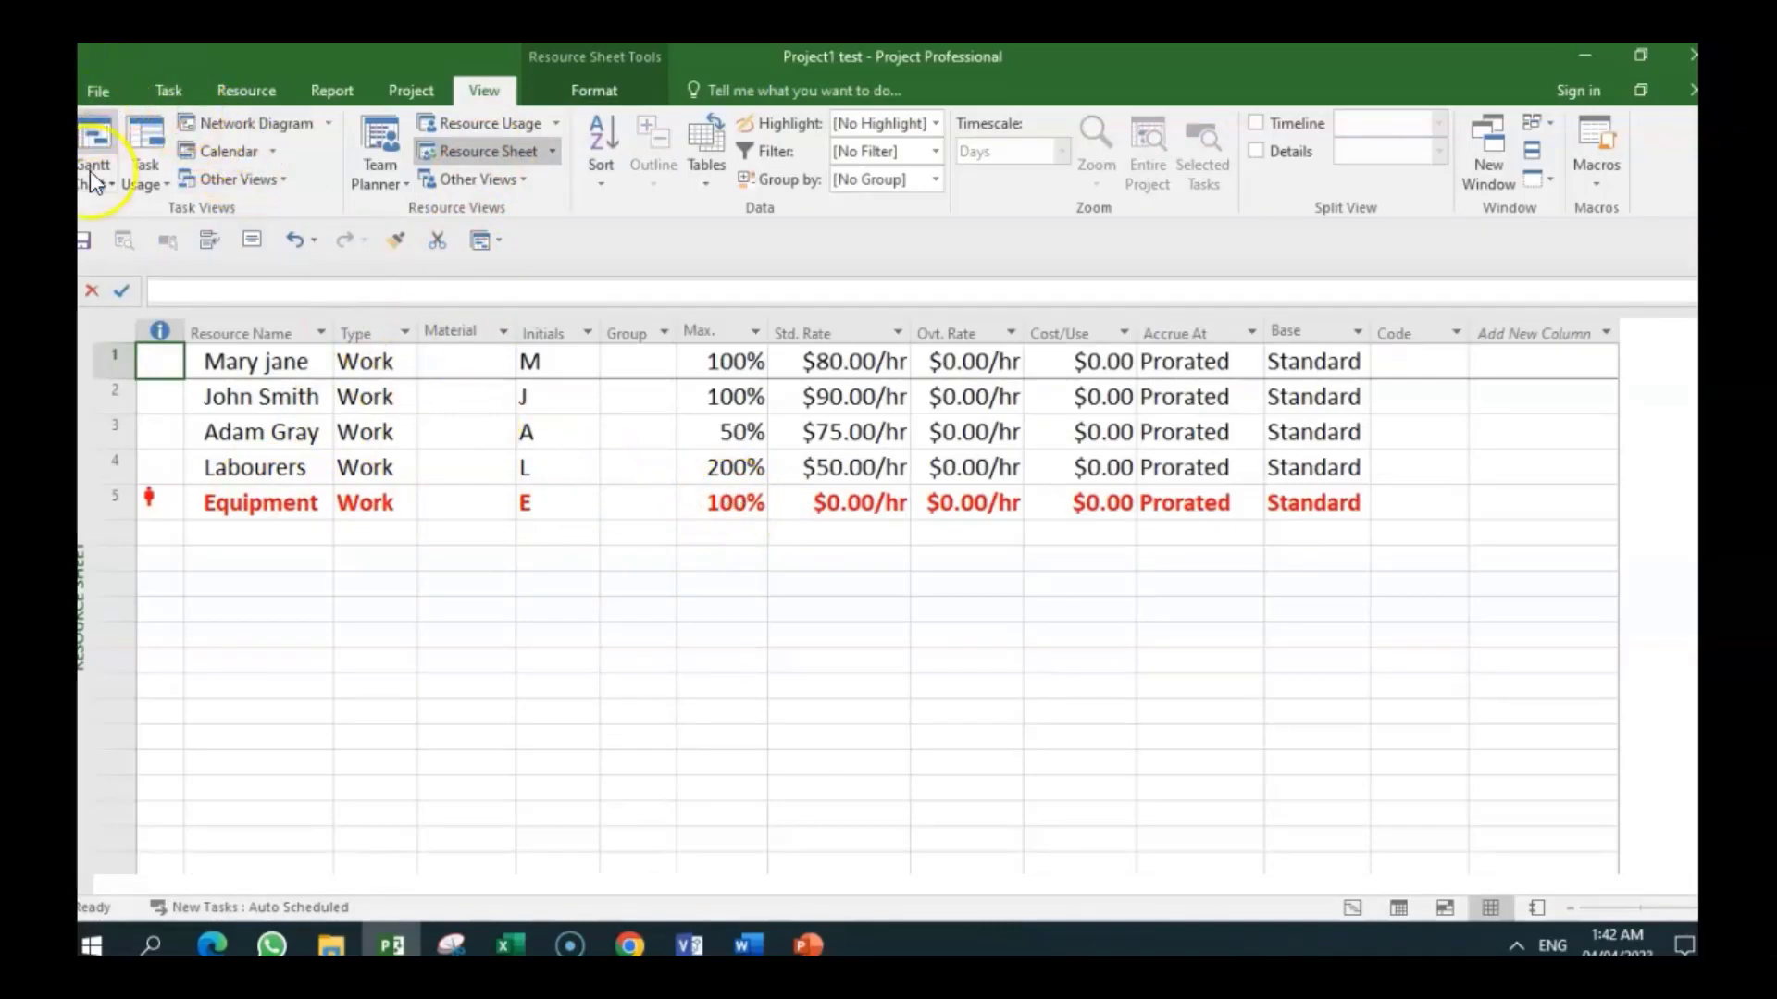
right_click(89, 369)
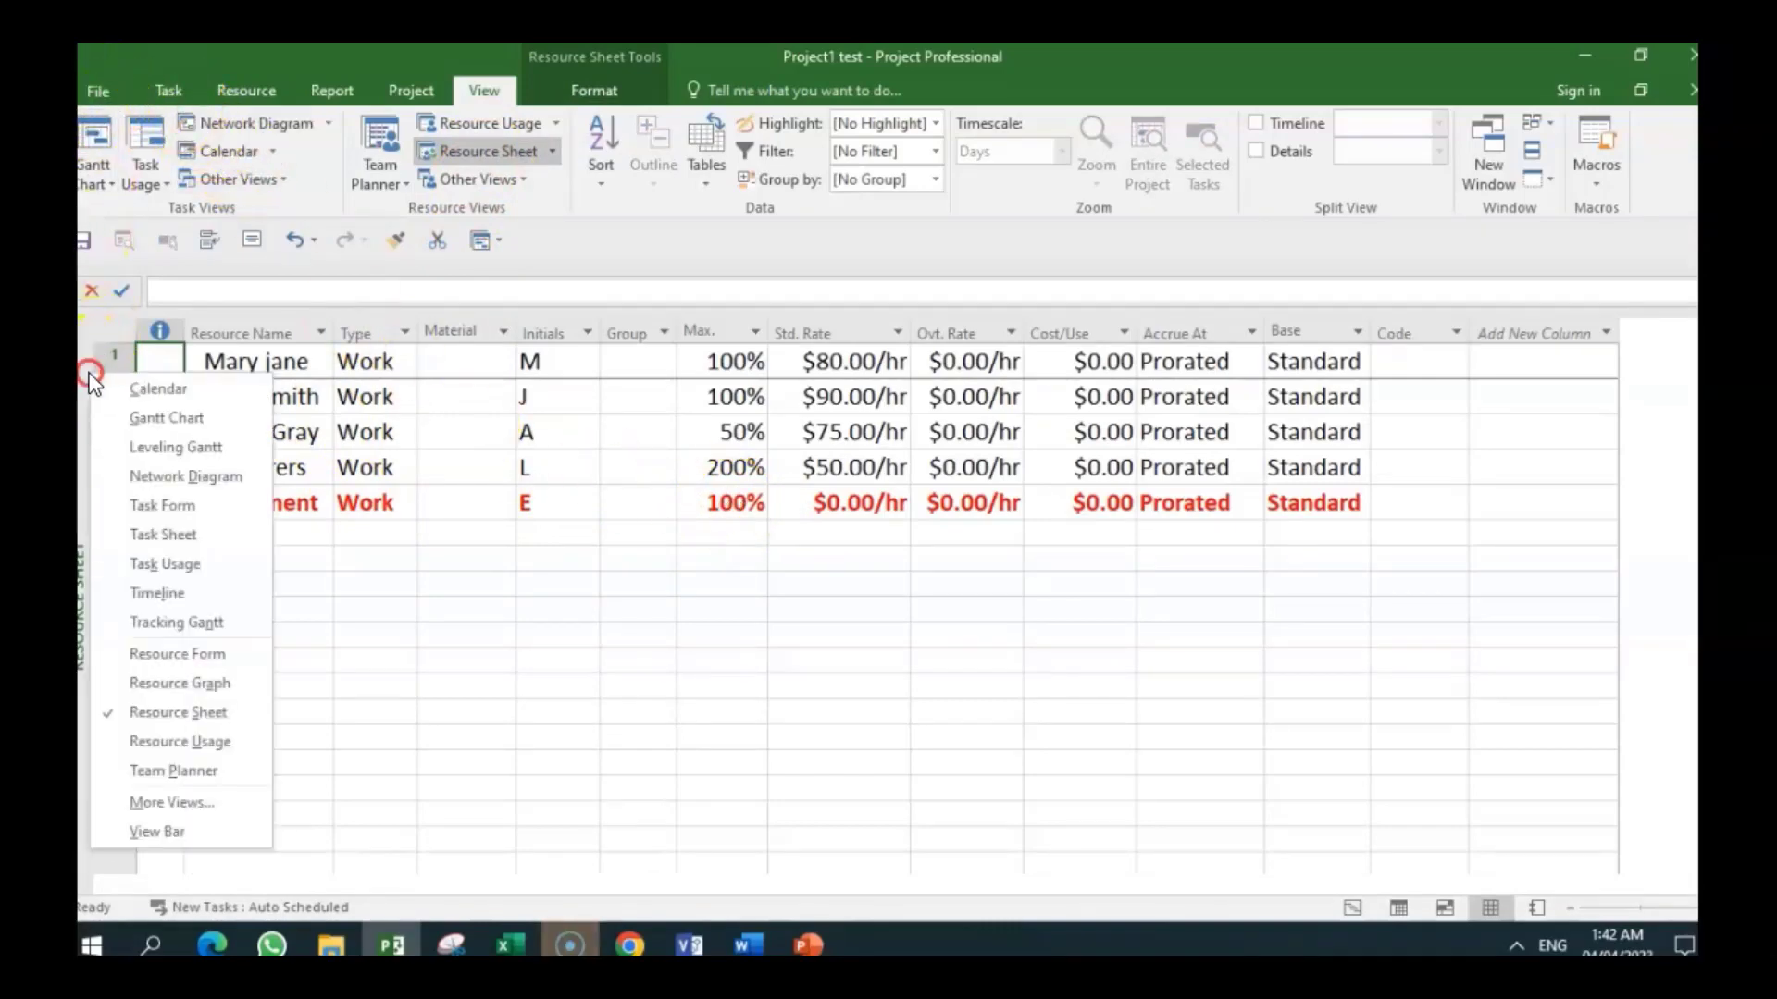
left_click(162, 446)
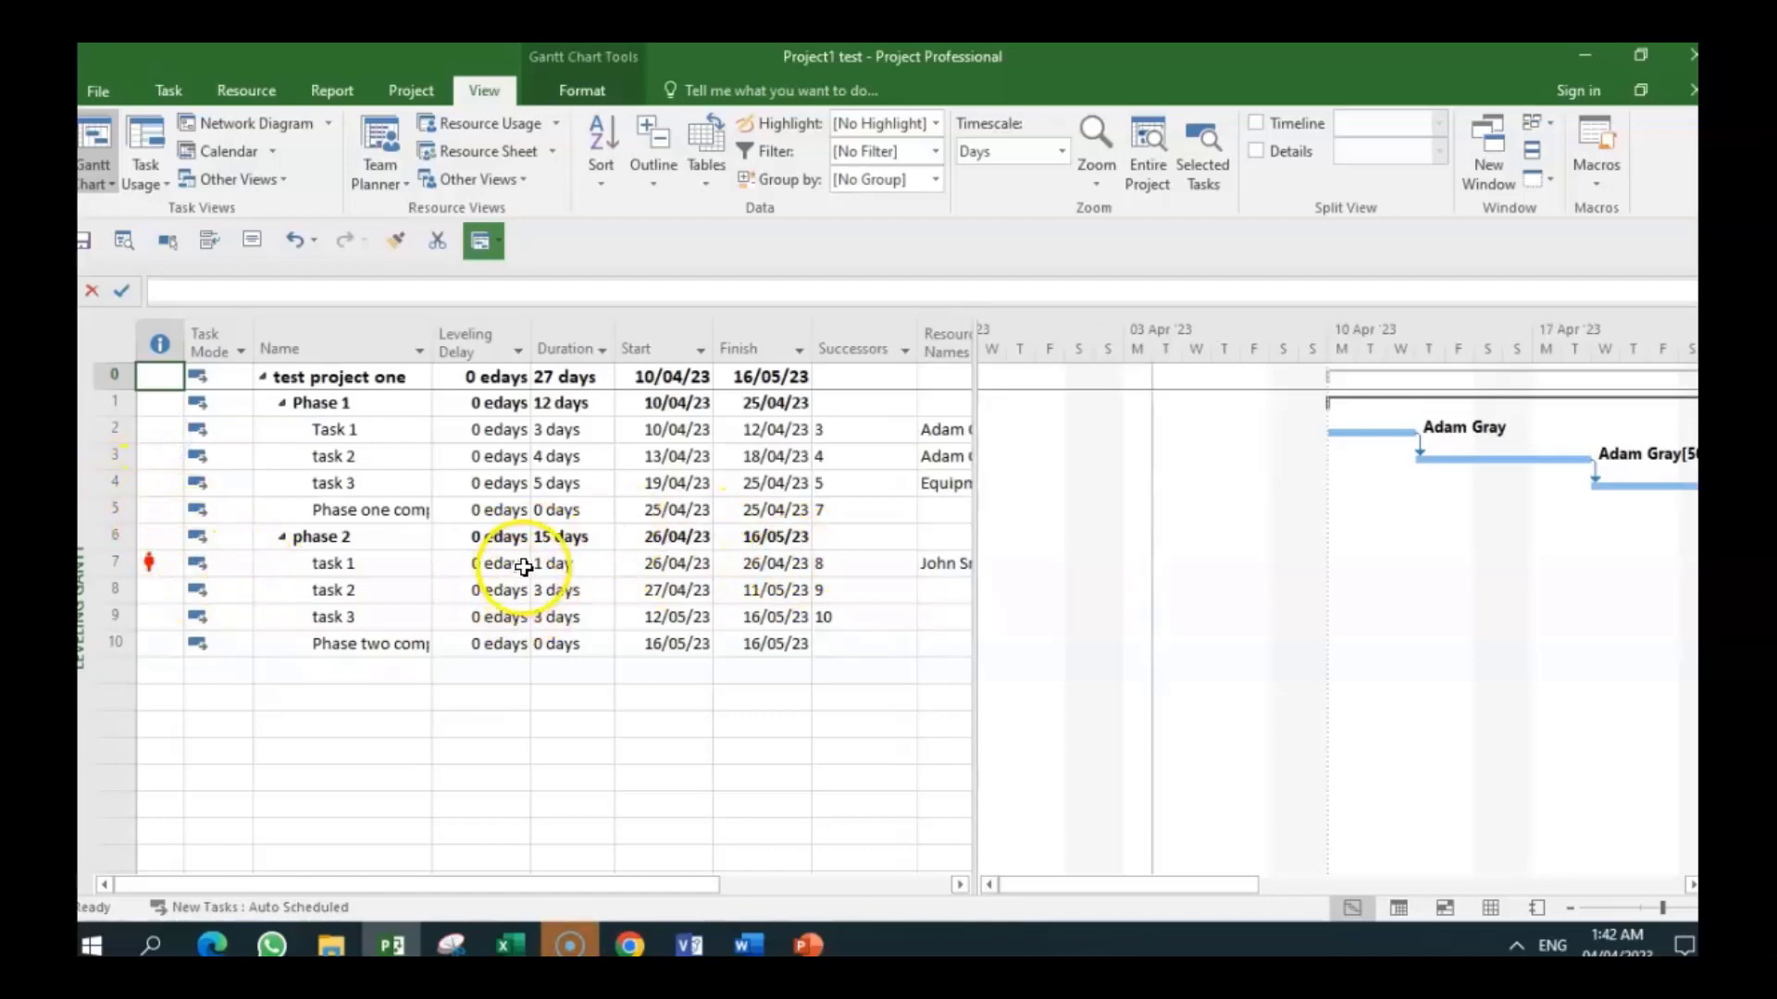
In task 2.1's details, lower the Equipment assignment's units from 200% to 100%.
left_click(329, 567)
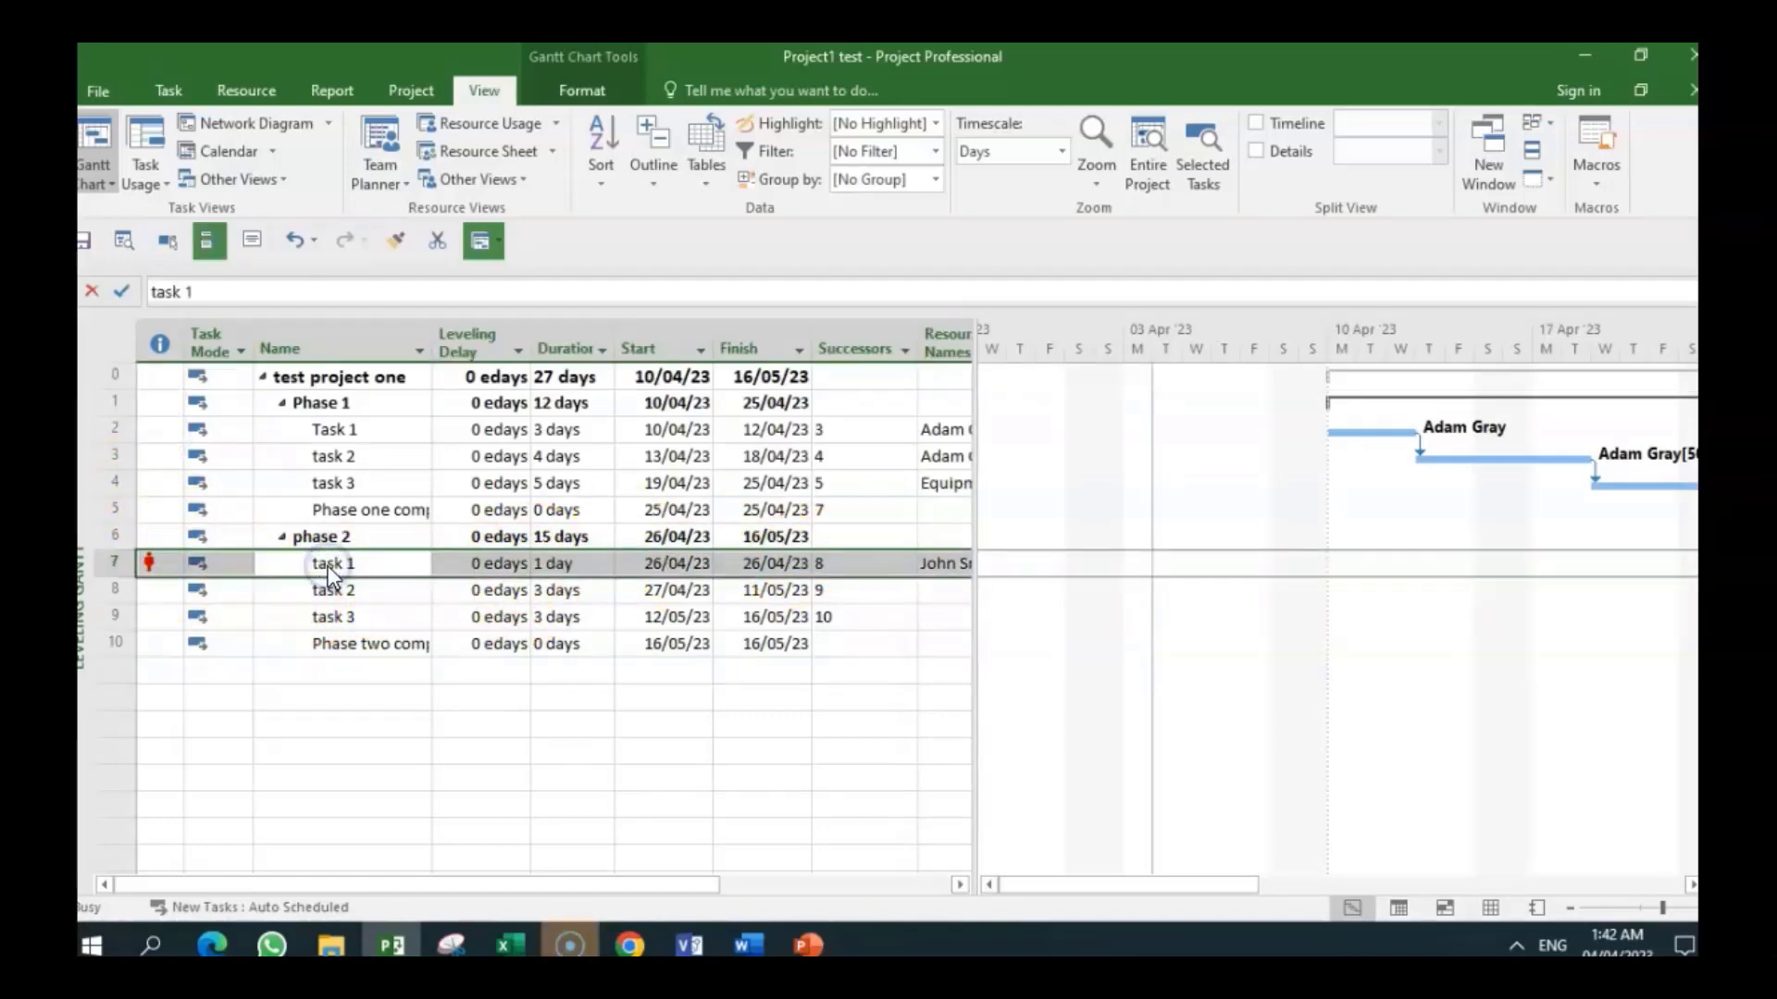
double_click(319, 579)
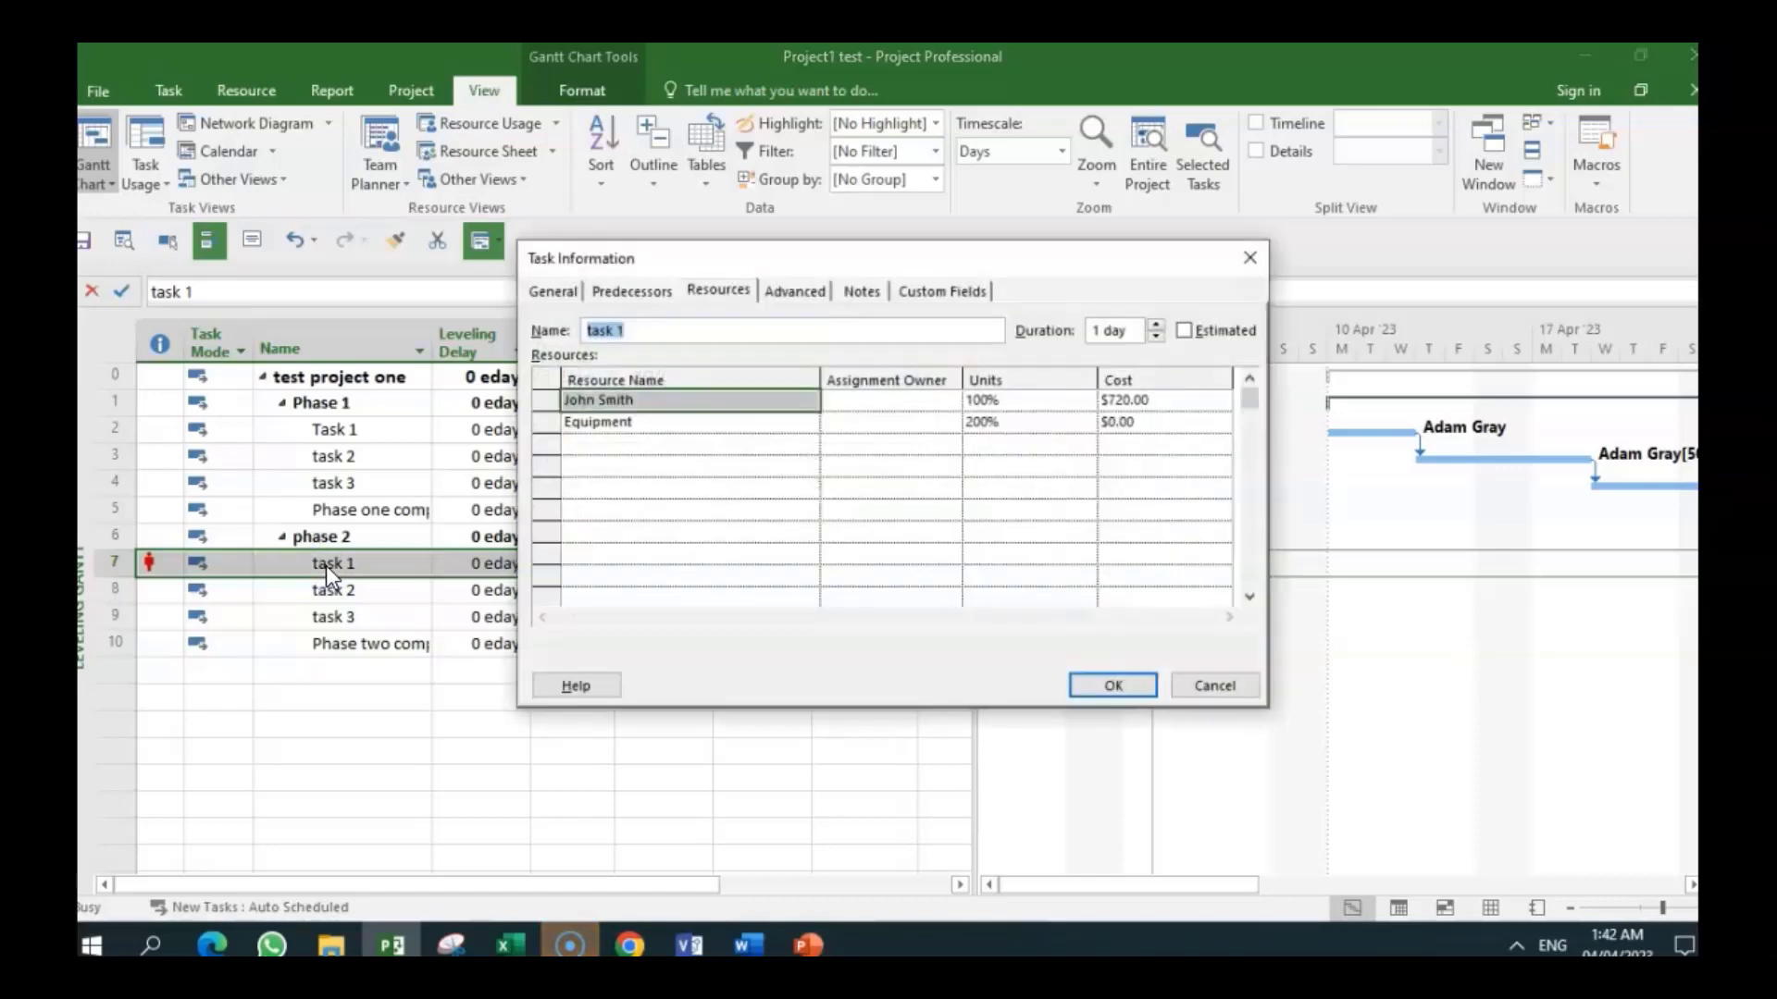
left_click(1079, 422)
left_click(1086, 426)
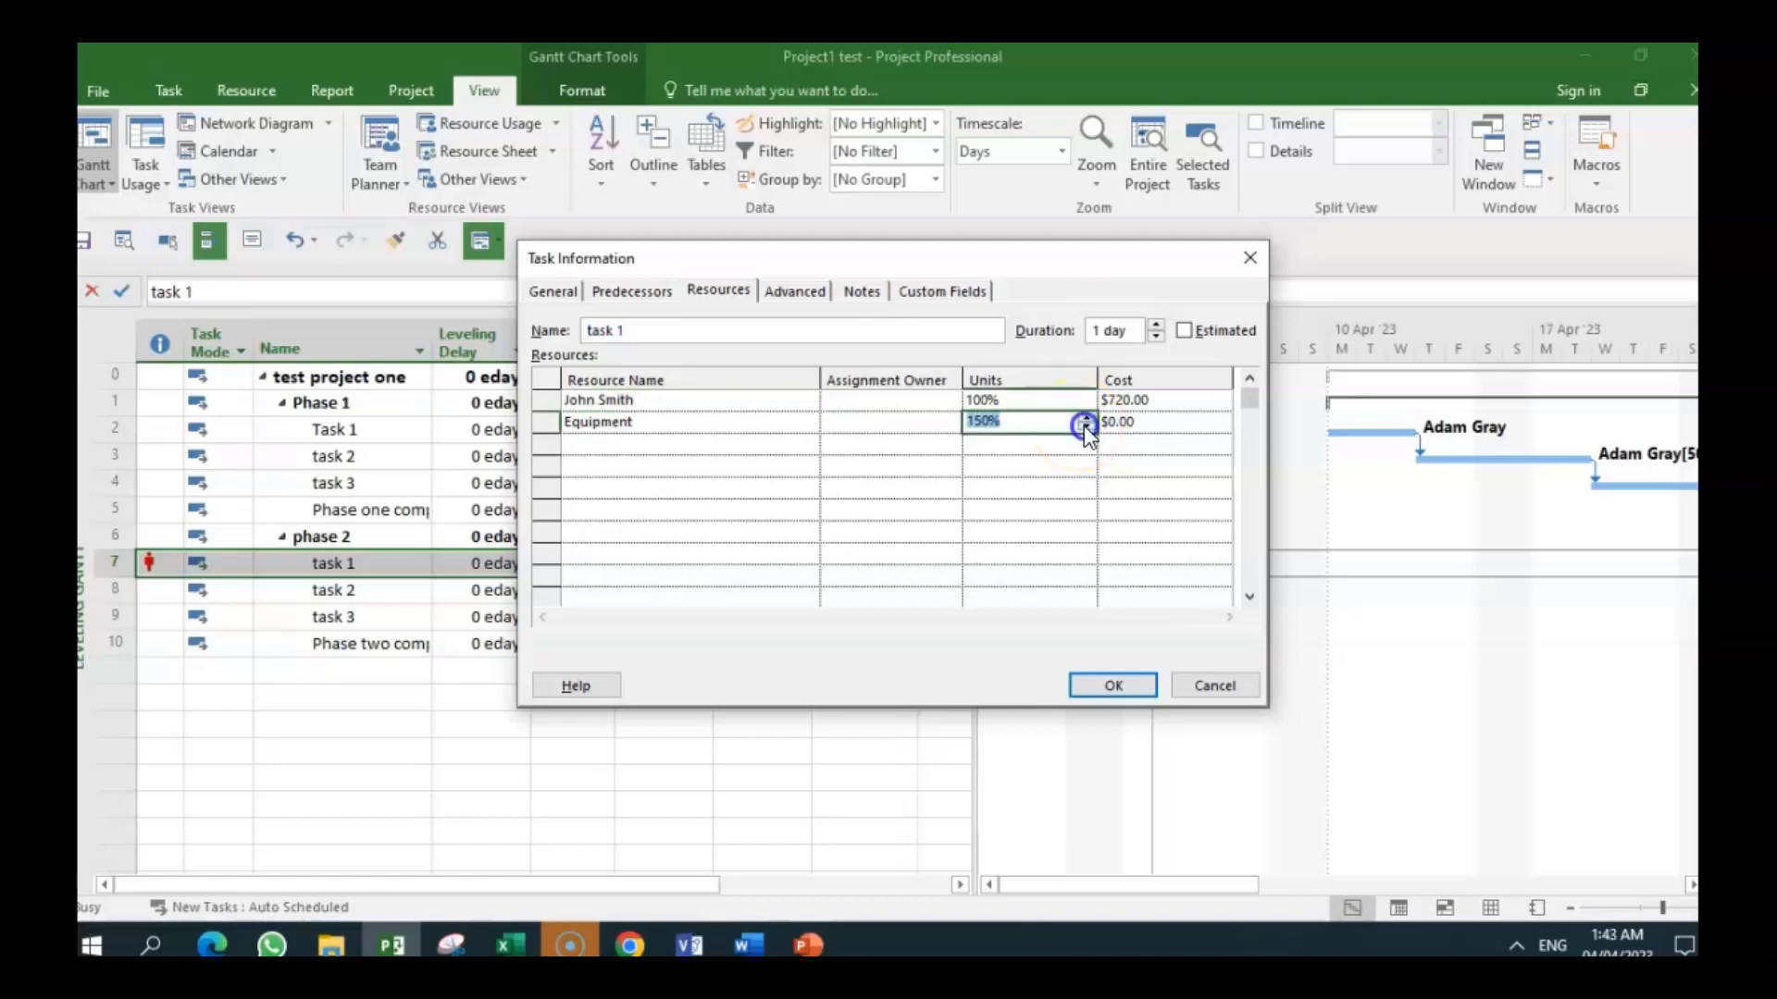
left_click(1113, 687)
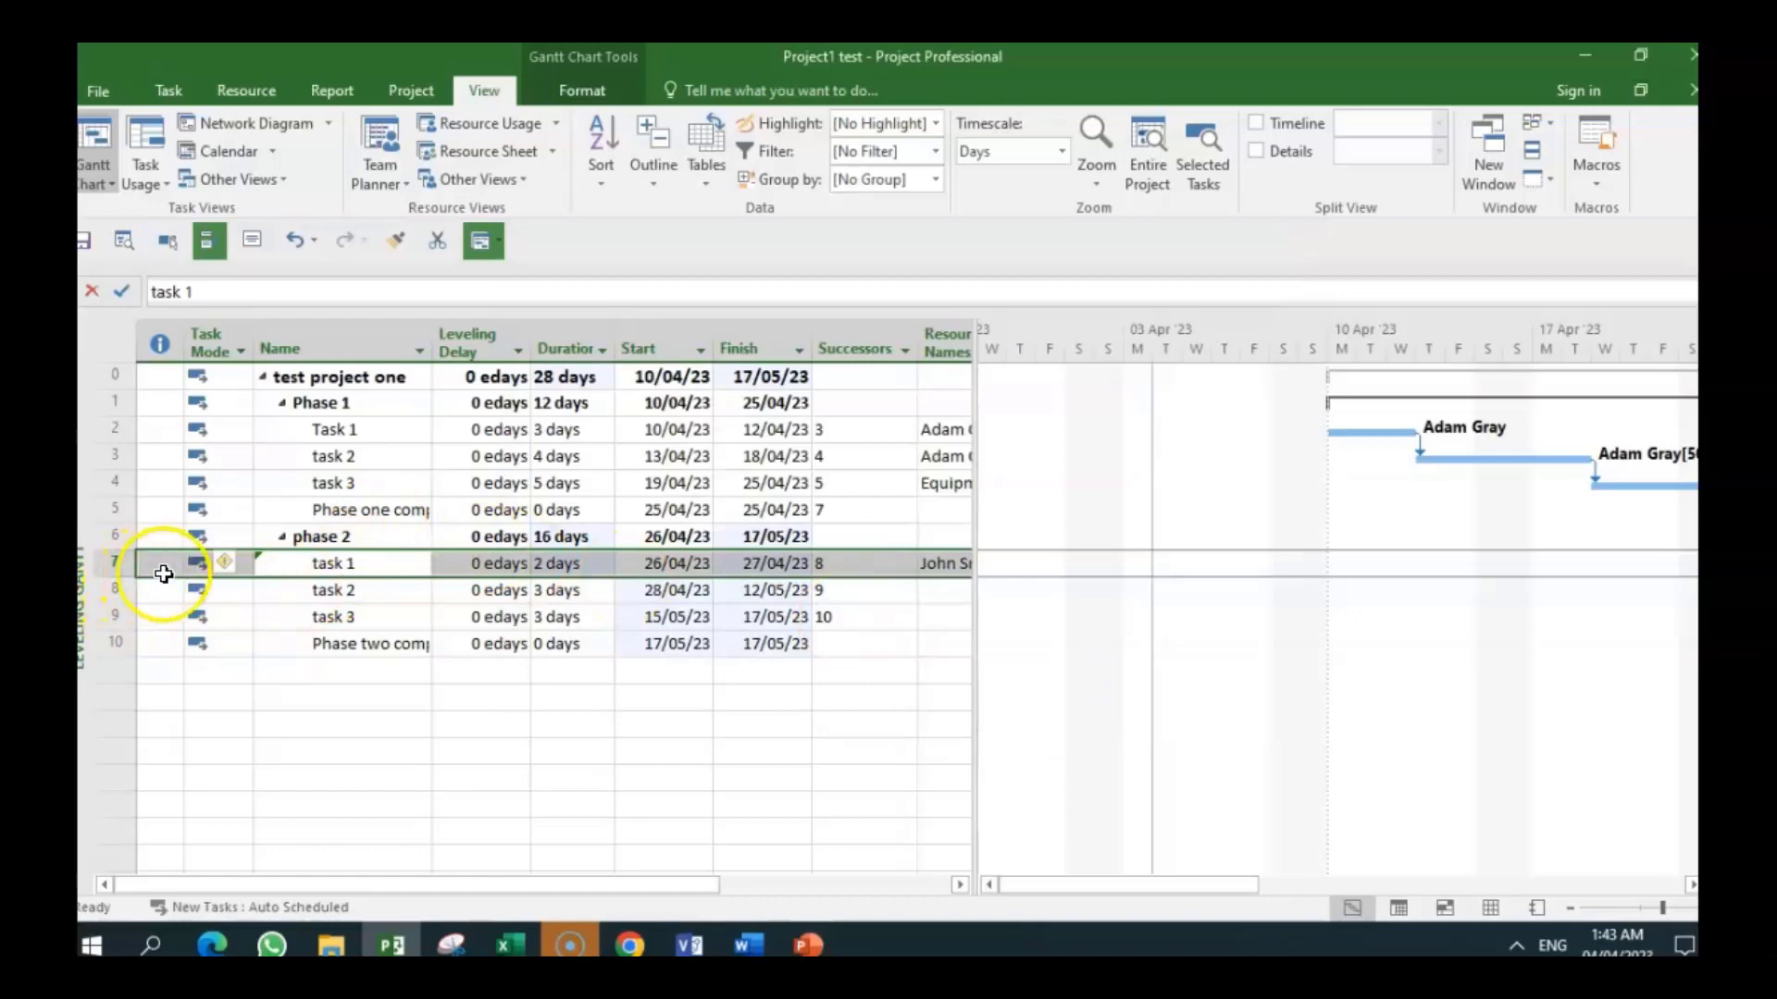
Restore the original schedule in the Gantt Chart, with task 1.3's 3FS-2 days link back.
mouse_move(230, 573)
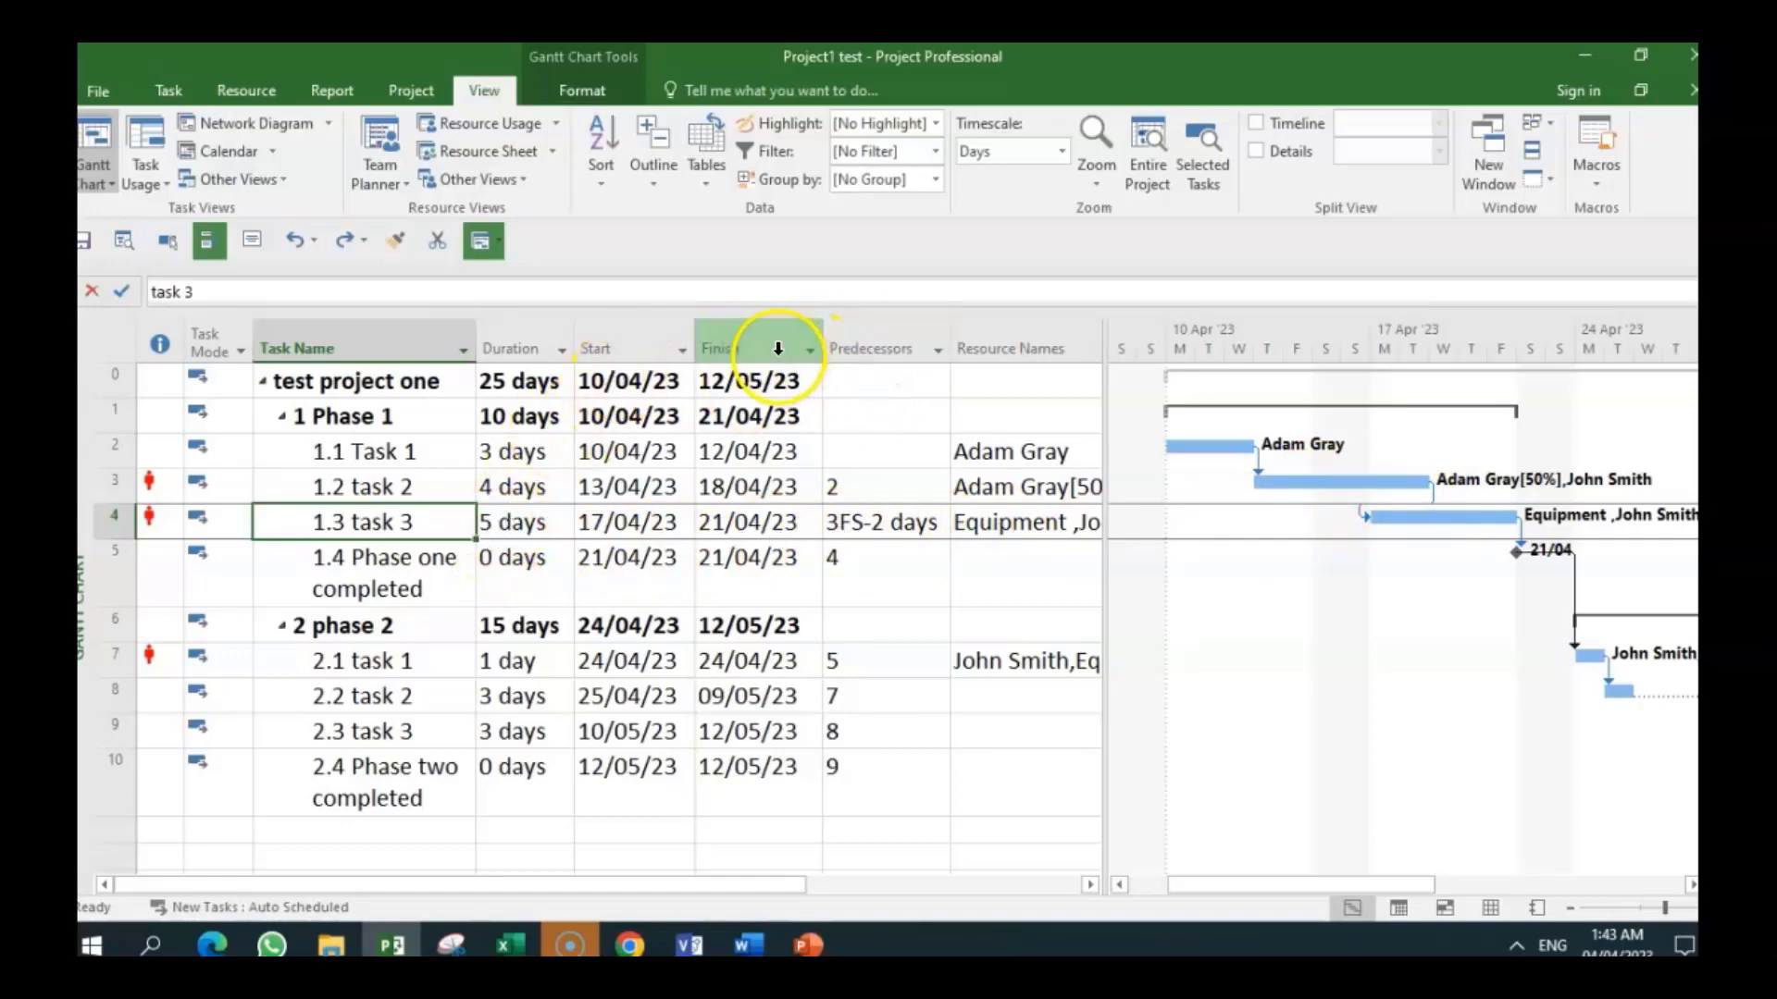
Insert a Leveling Delay column before the Predecessors column.
right_click(868, 341)
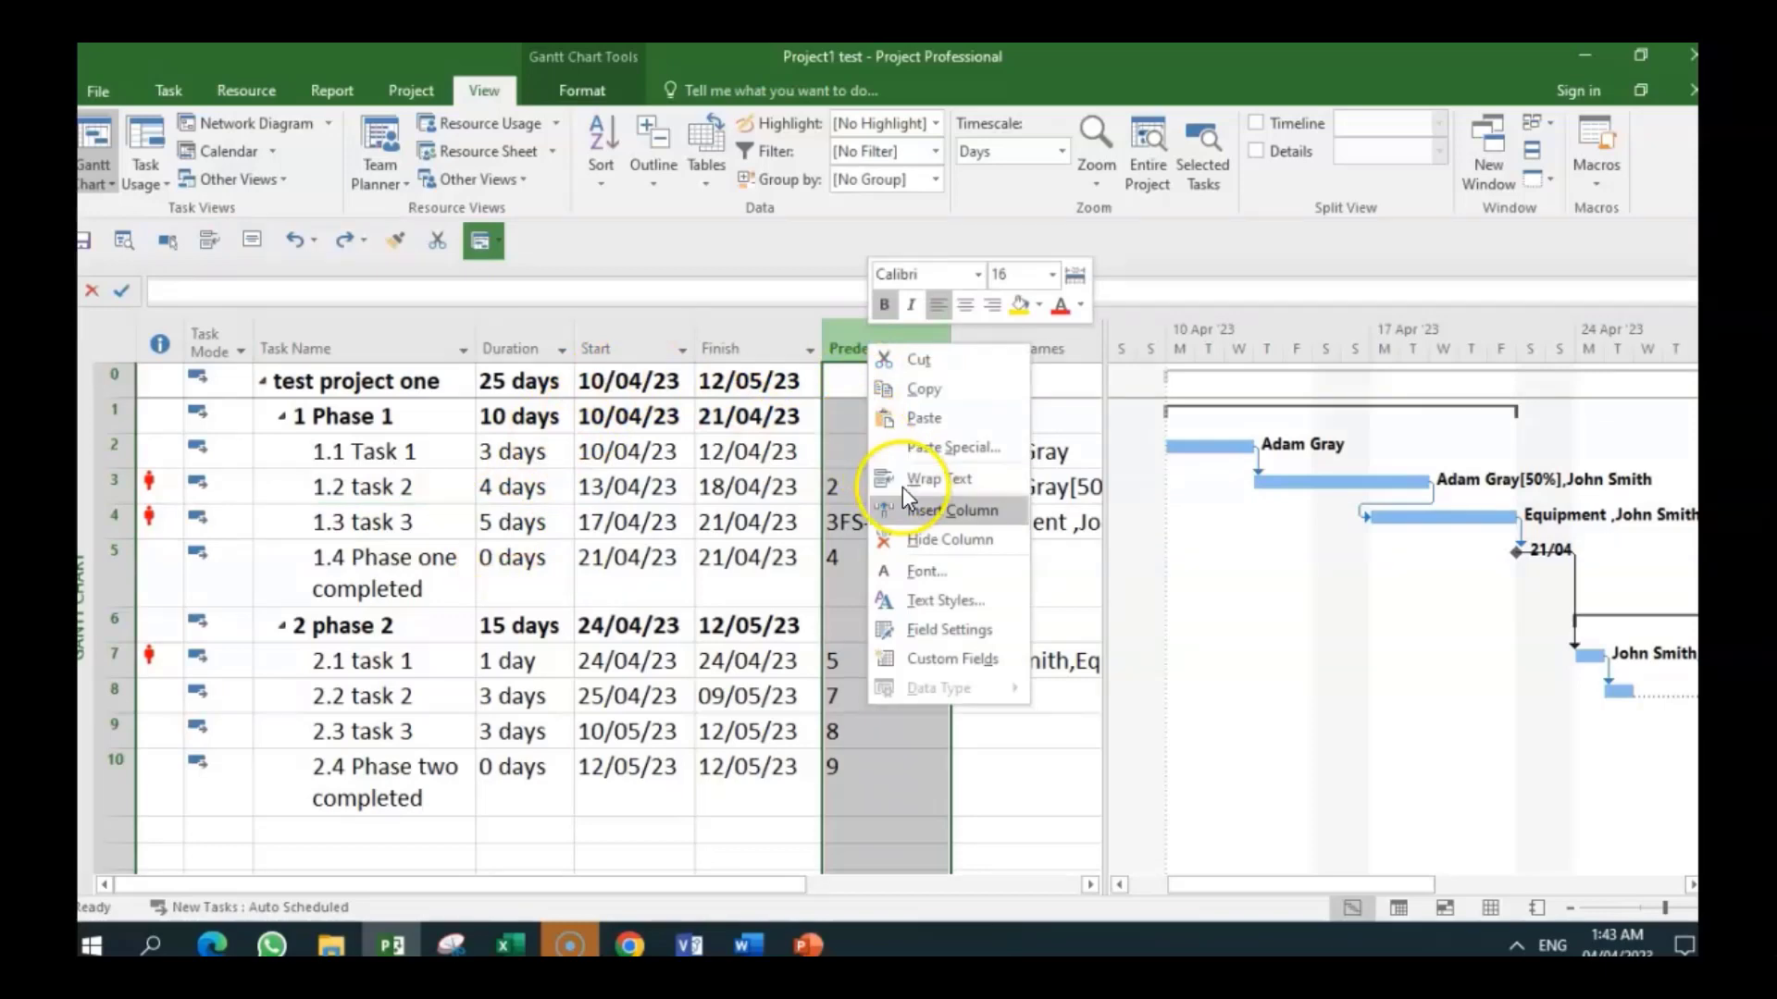
left_click(929, 507)
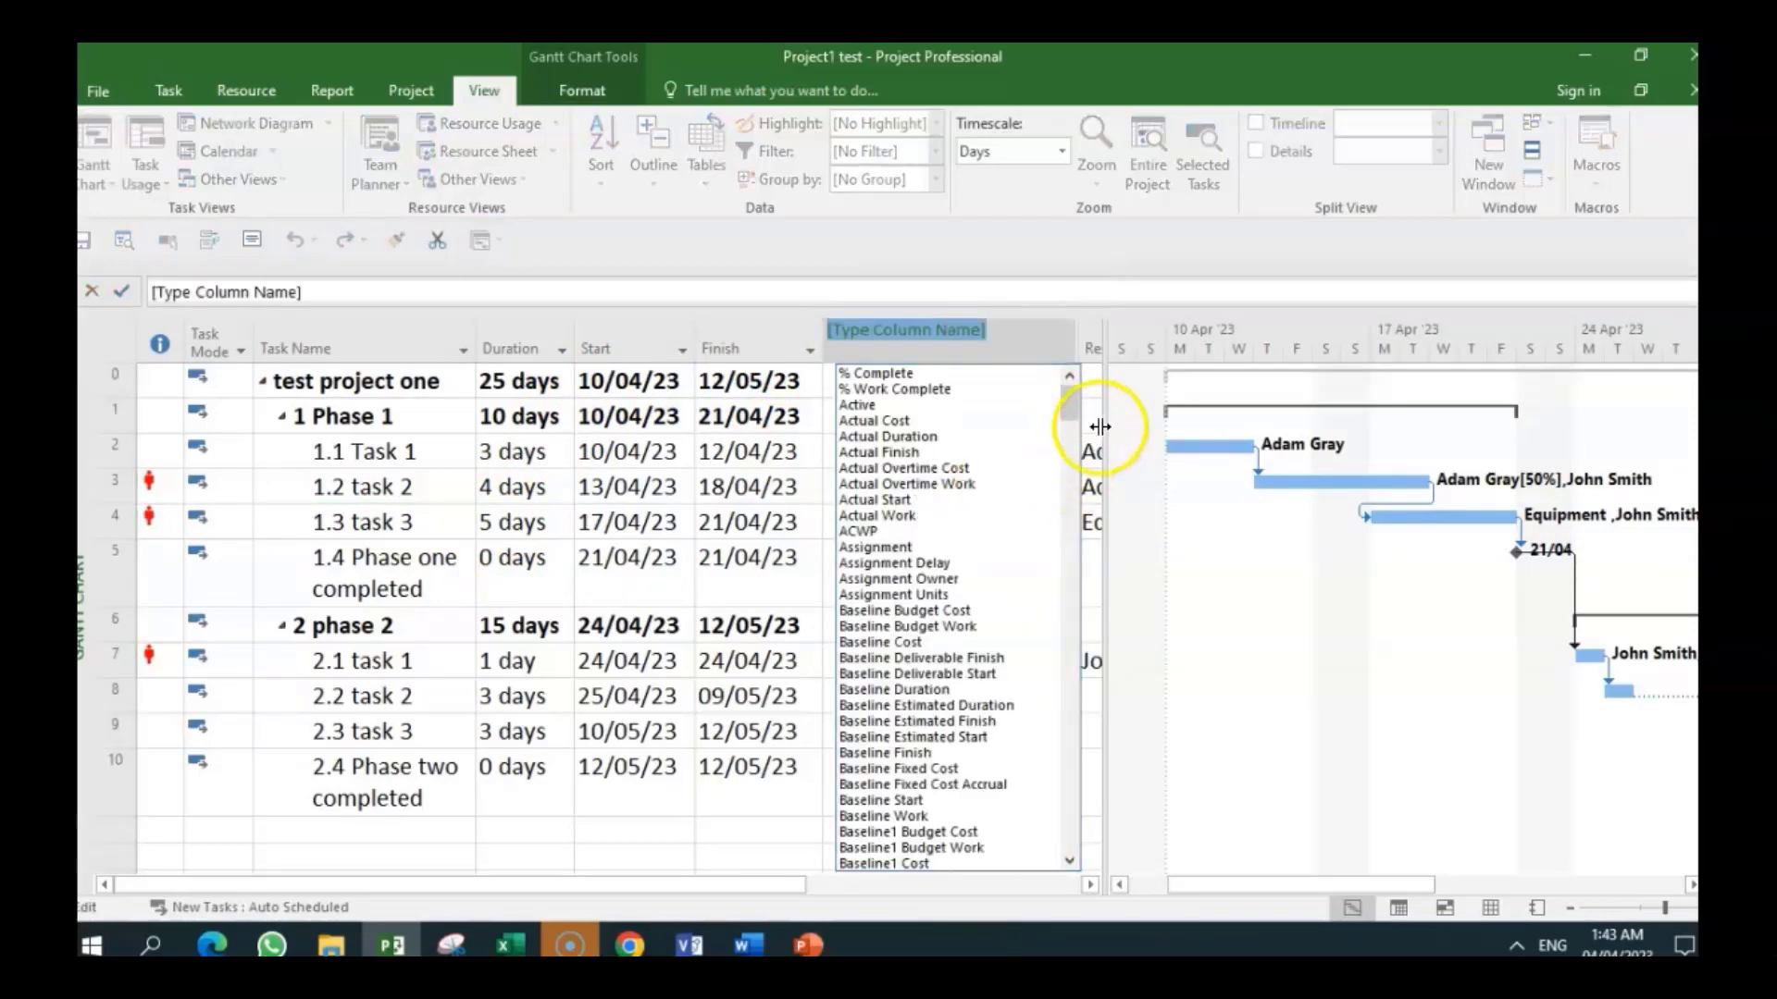
left_click_drag(1069, 409, 1095, 679)
left_click(920, 659)
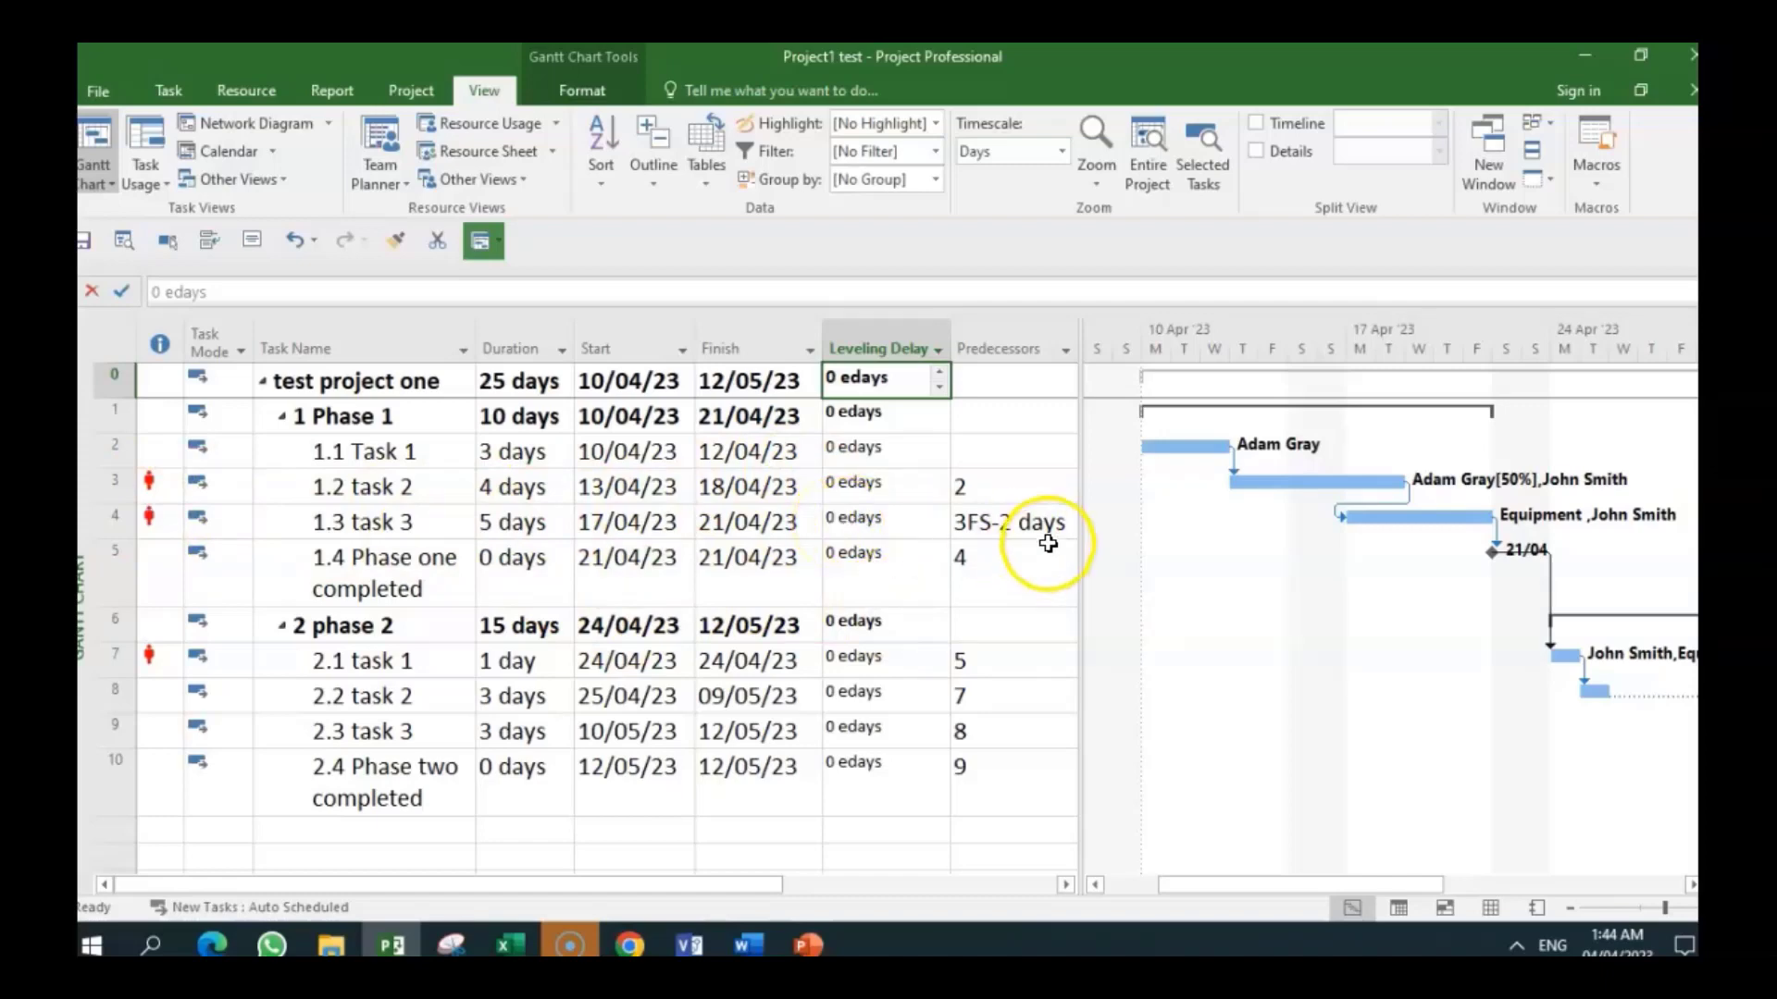
Give task 1.3 a leveling delay of 2 edays.
left_click(886, 519)
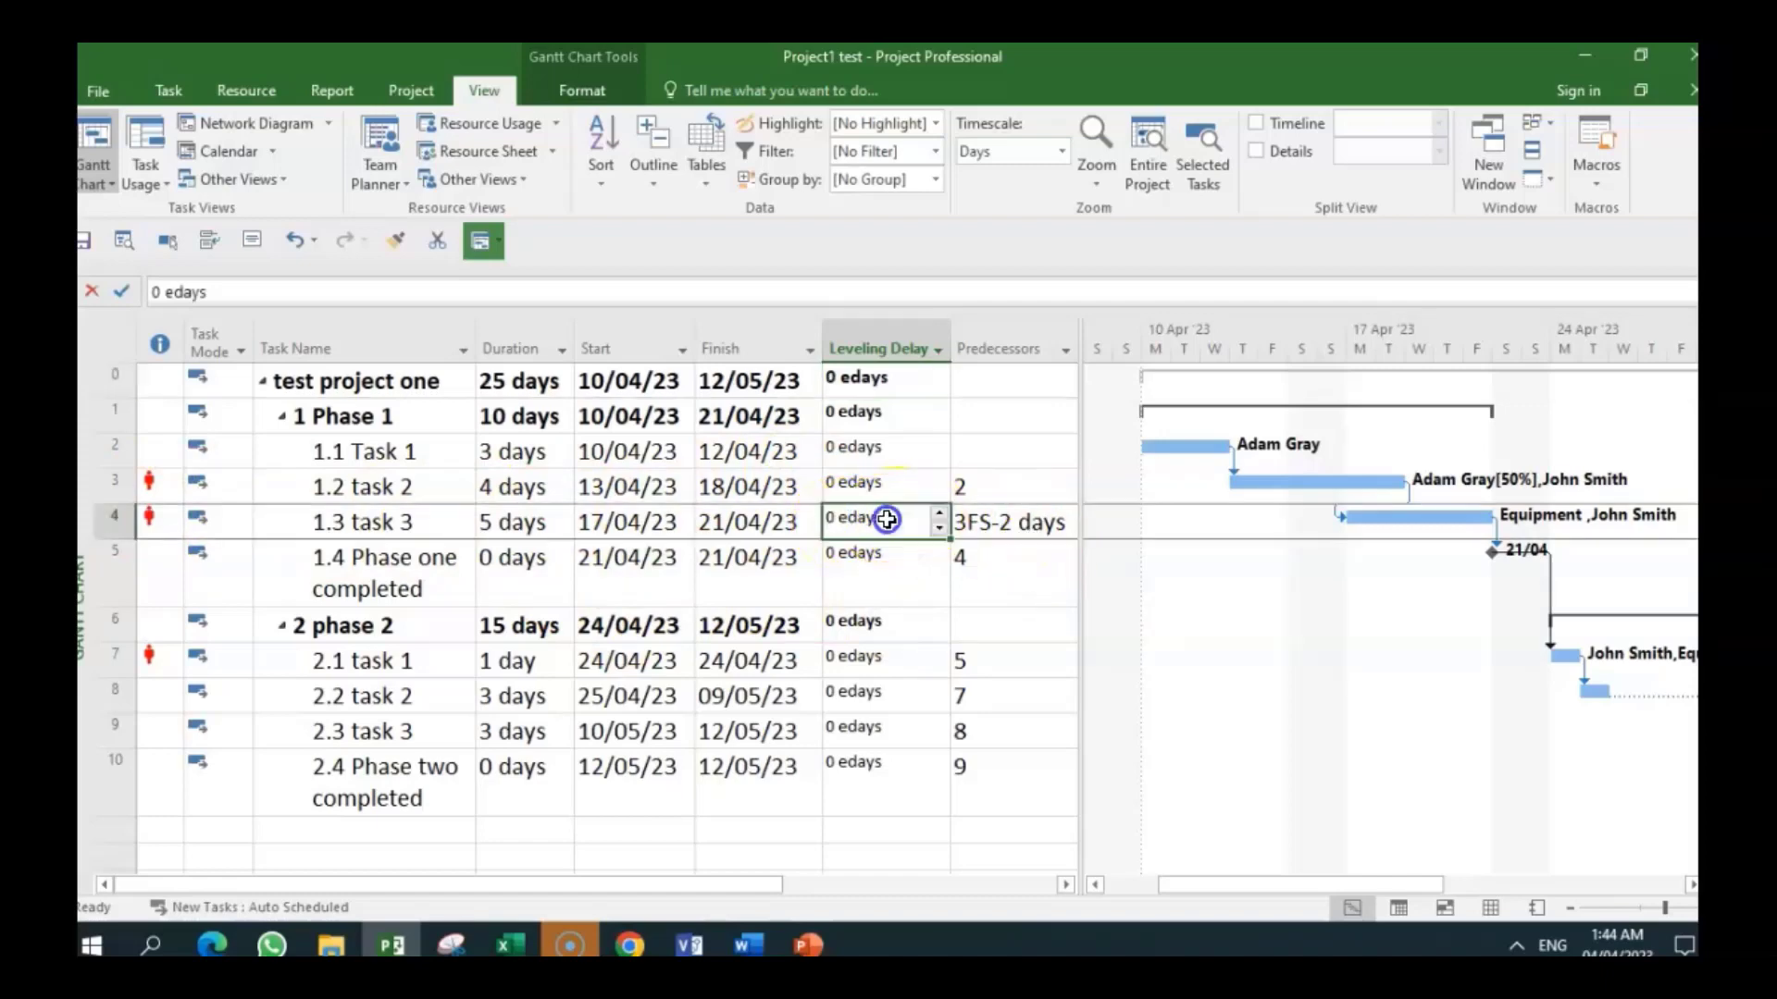
left_click(939, 514)
left_click(938, 514)
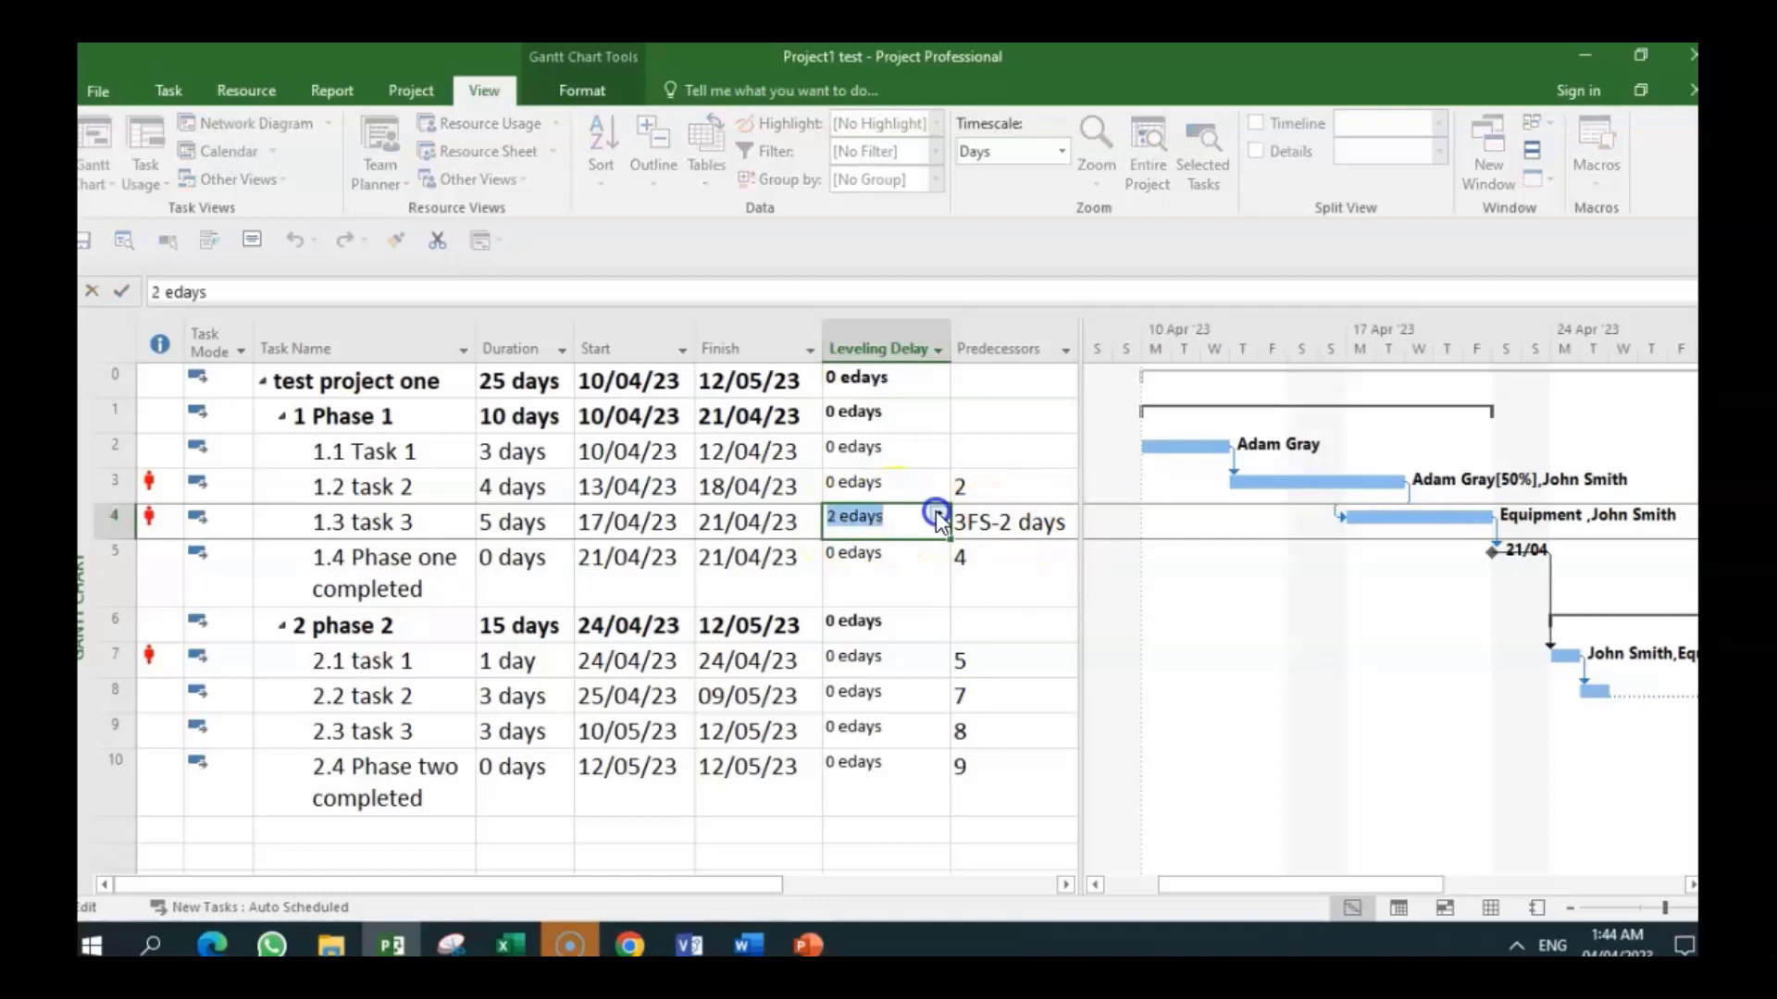
left_click(925, 586)
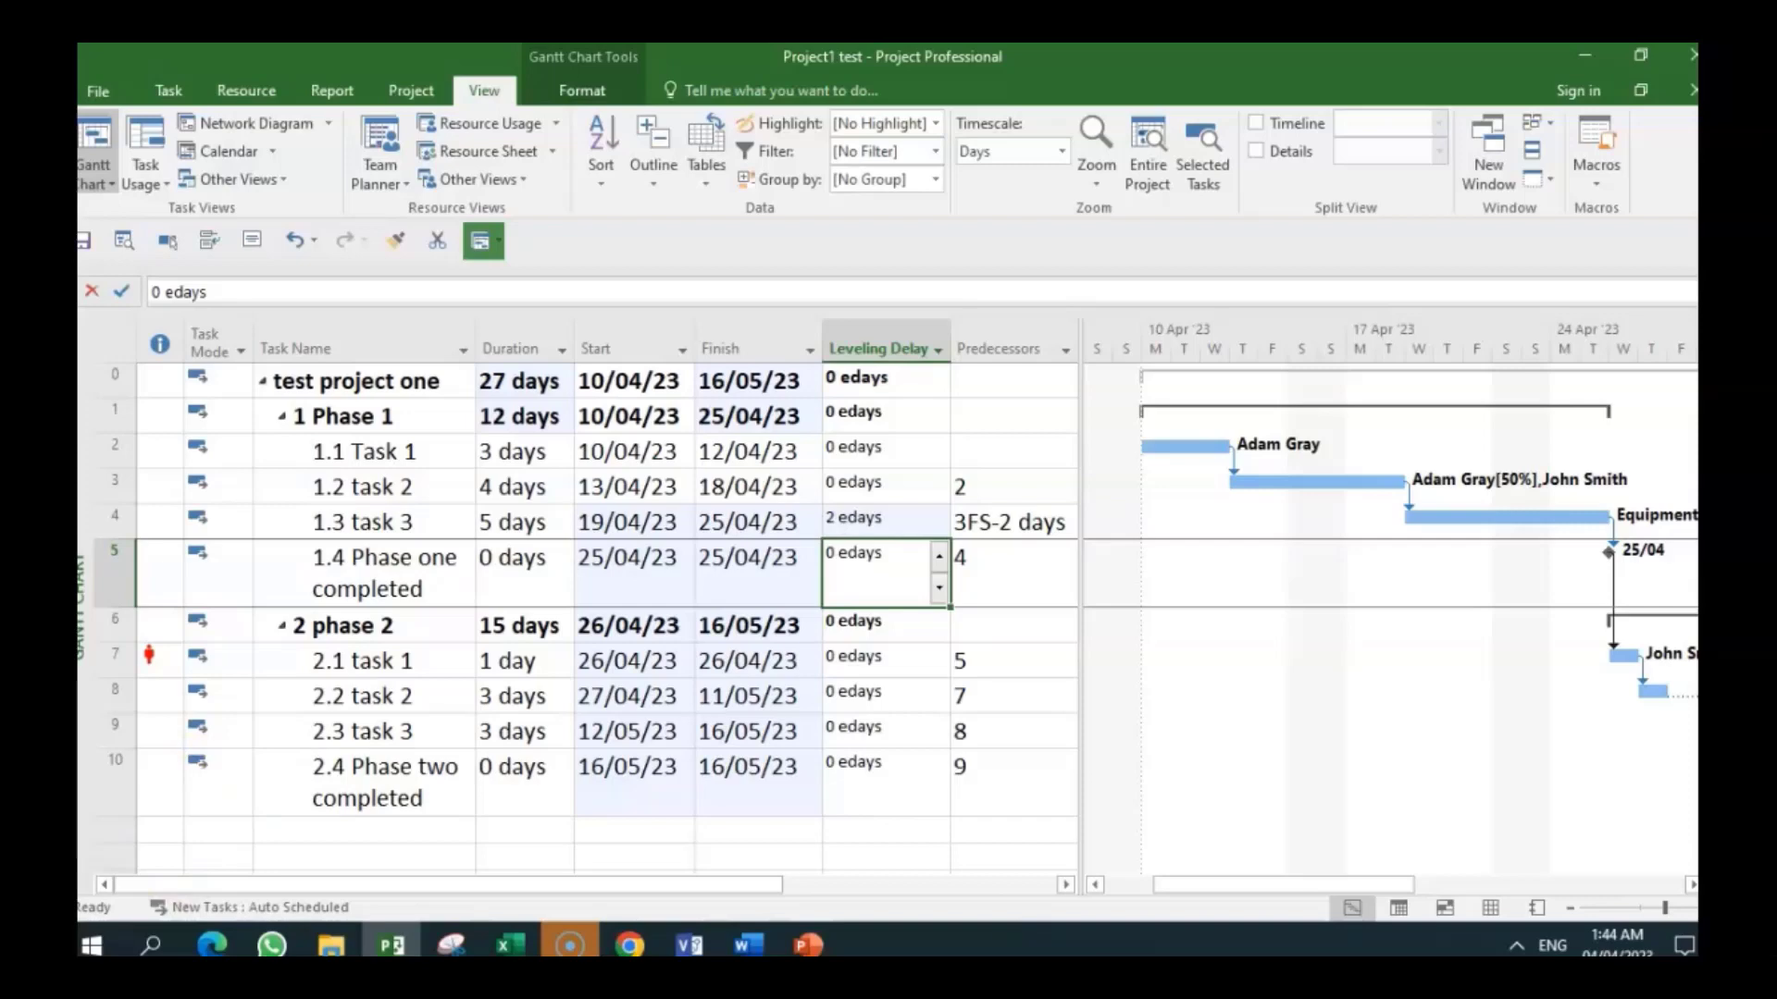
left_click(141, 820)
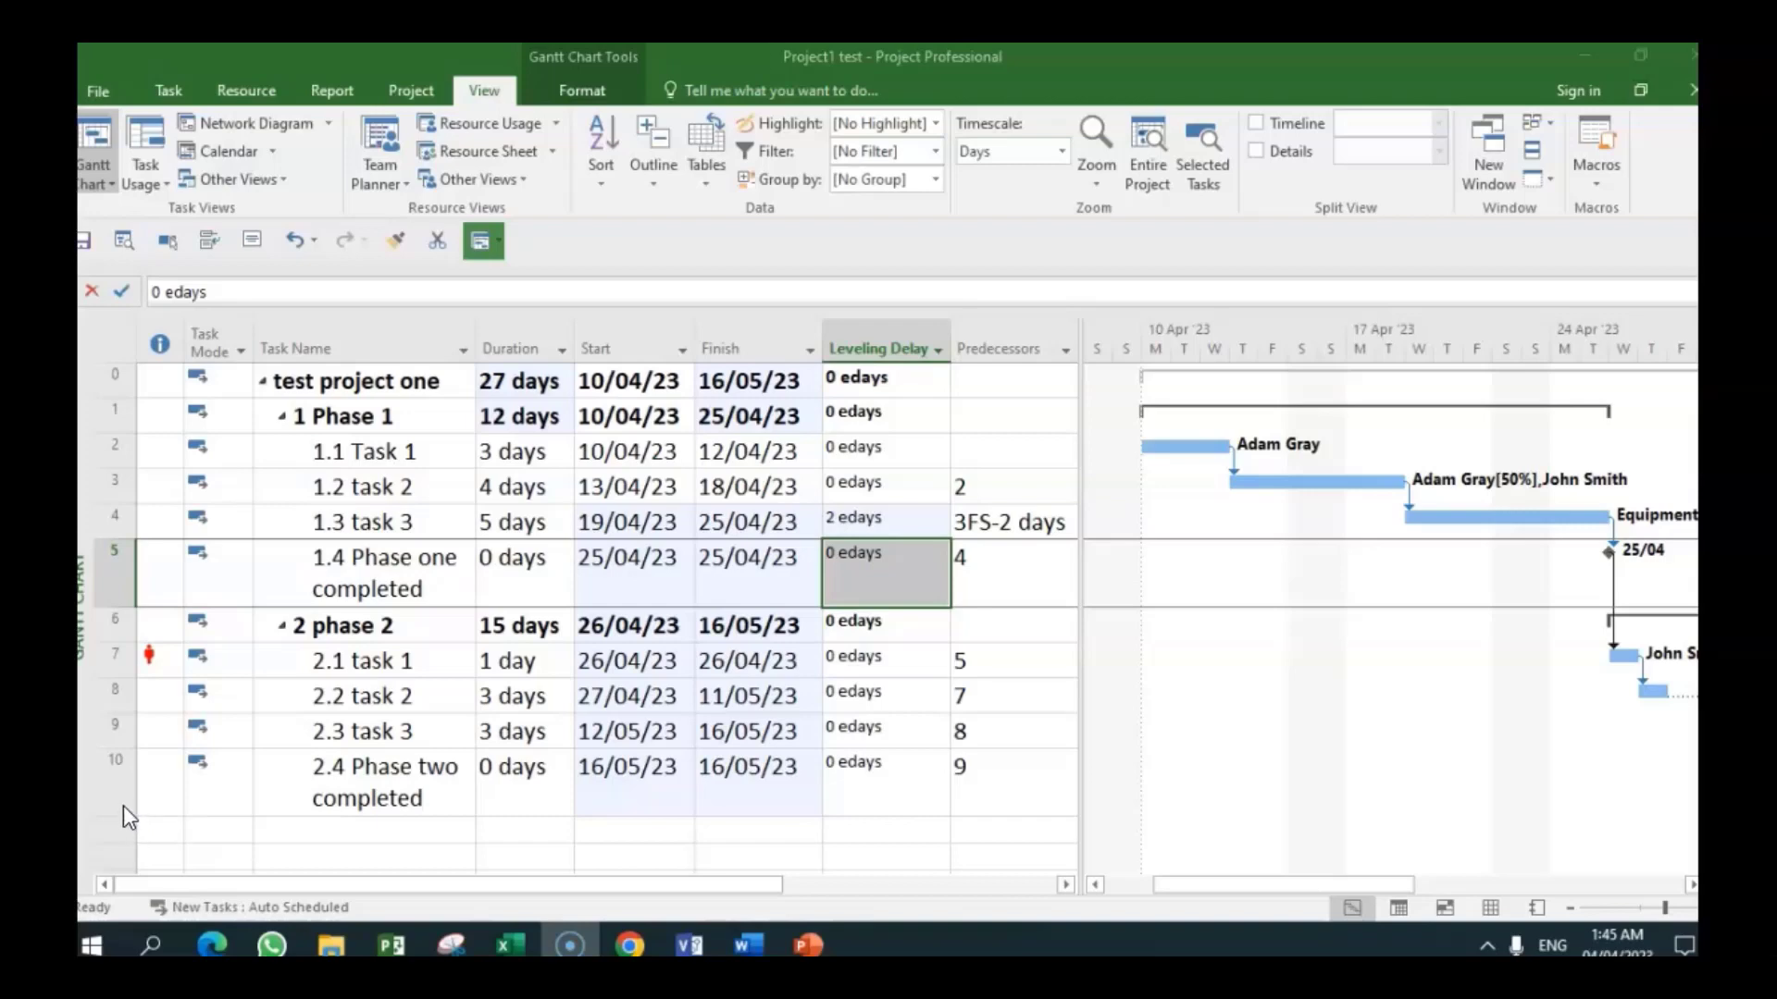
left_click(113, 757)
left_click(1423, 569)
left_click(1347, 566)
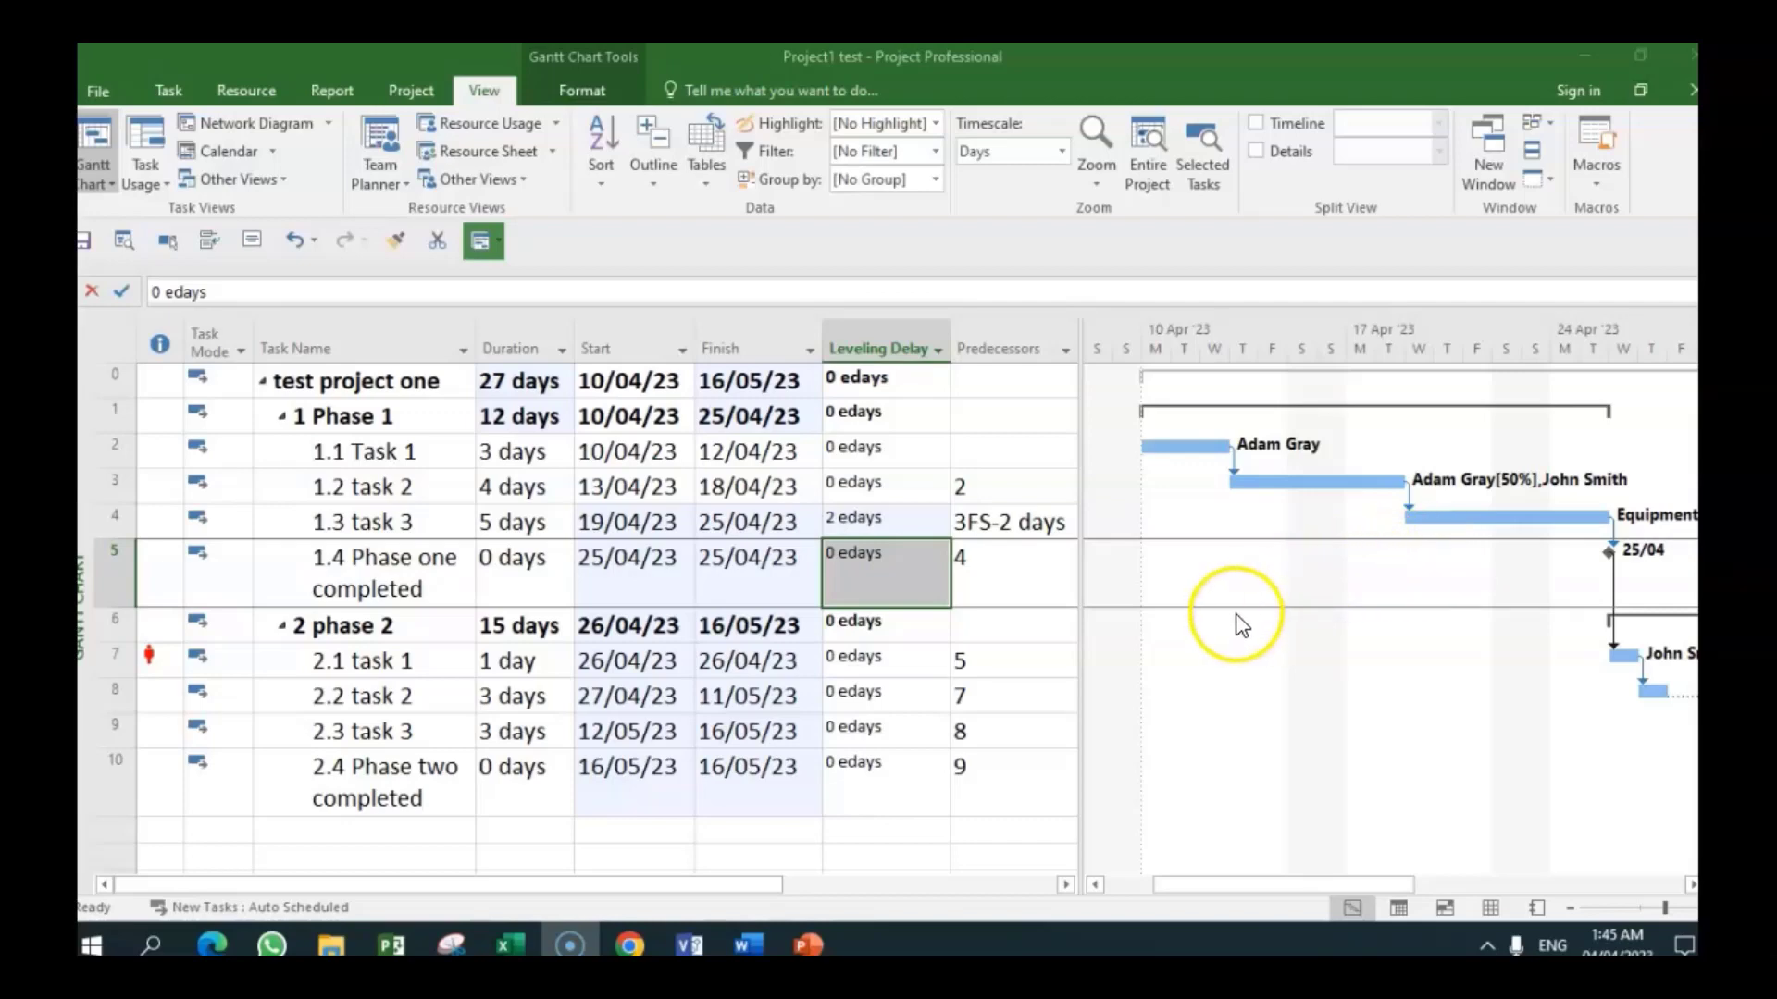